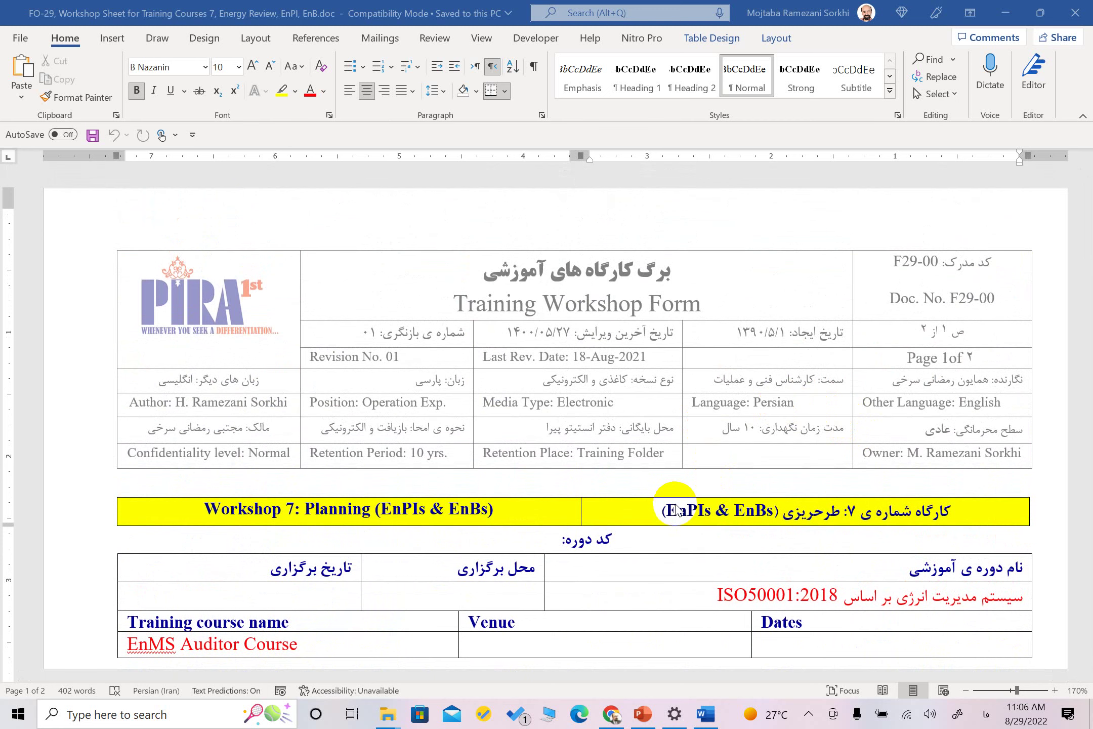
Scroll past the task lists to the empty equipment energy table on page 2
scroll(821, 336, "down", 3)
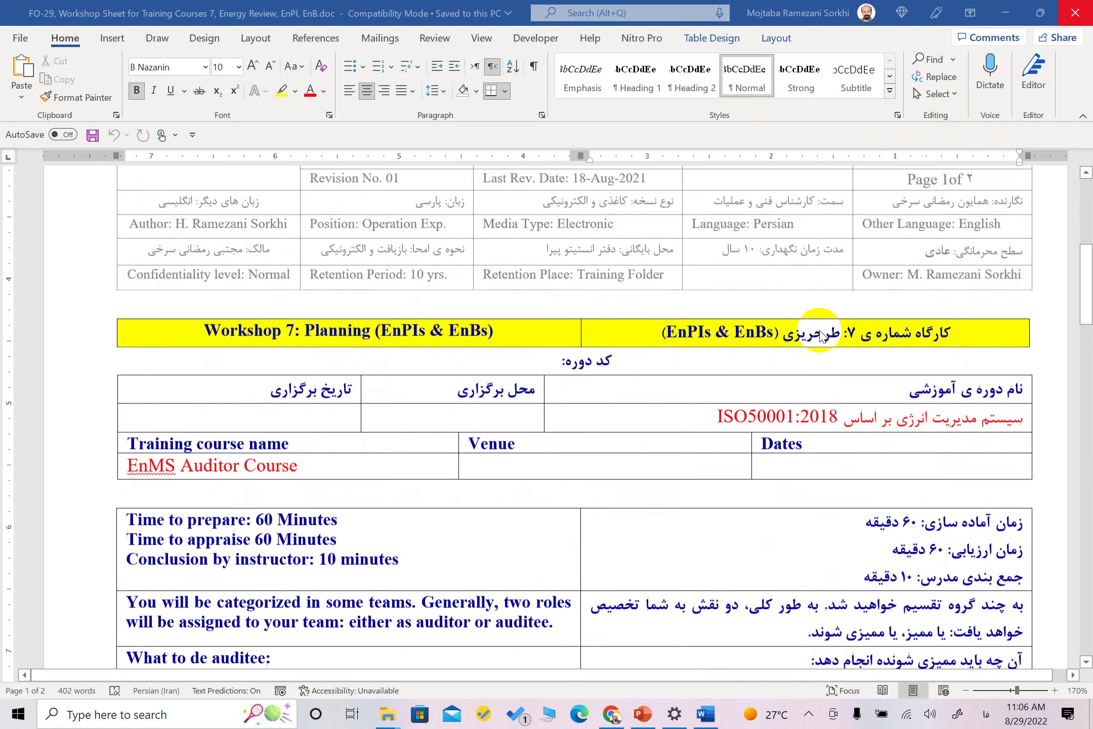
scroll(821, 336, "down", 7)
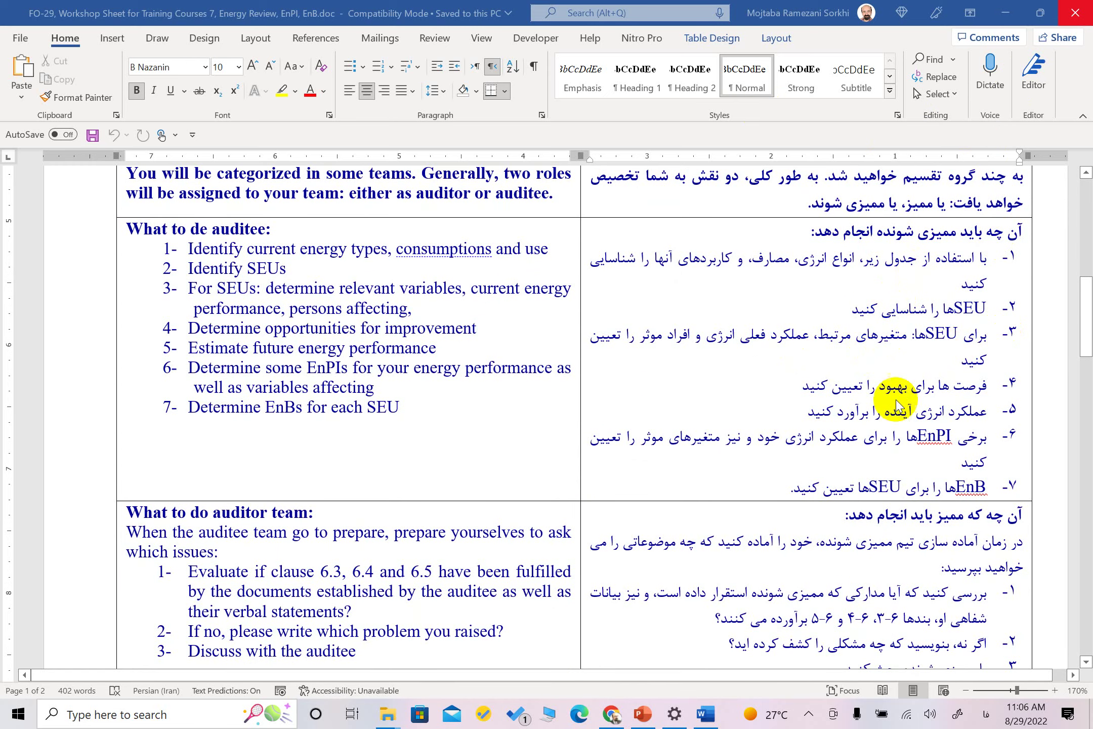
scroll(881, 403, "down", 15)
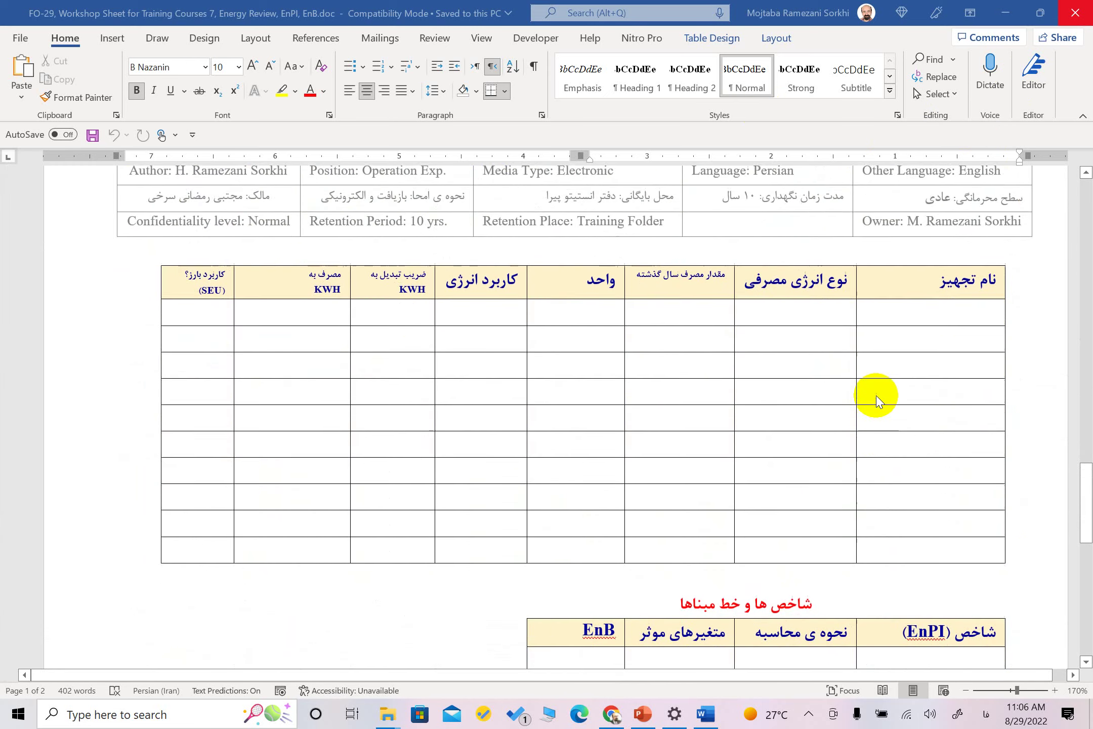
scroll(877, 402, "down", 1)
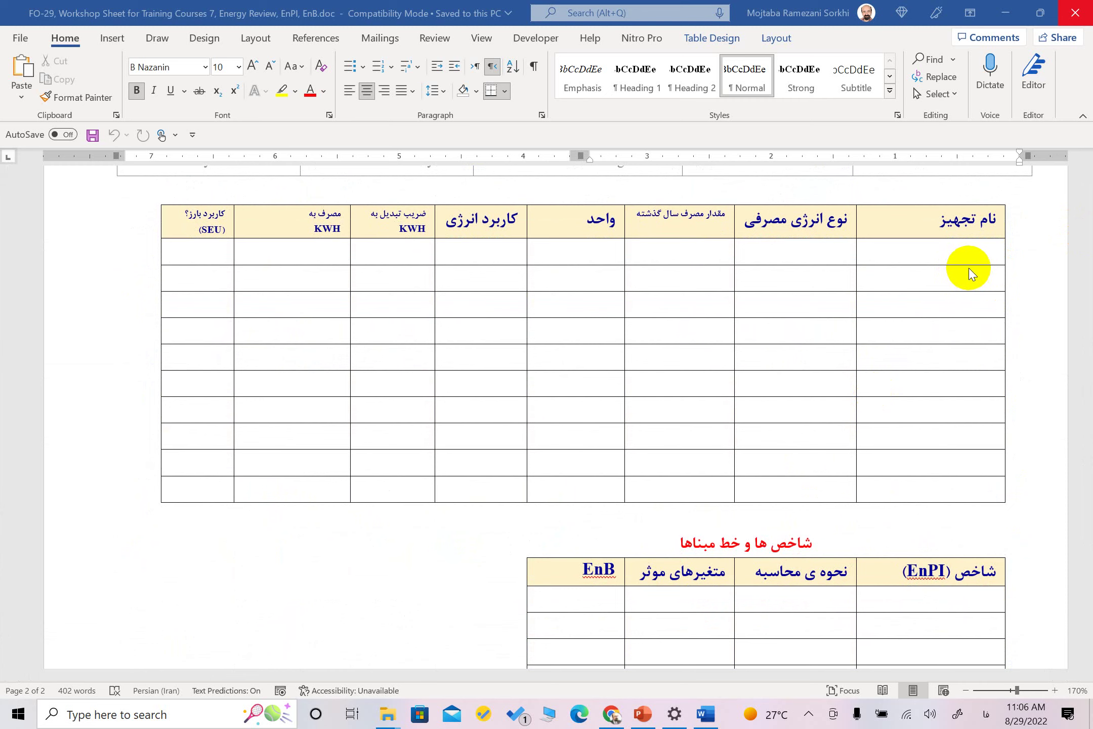
Enter آسیاب مواد, برق and 18395 in the first equipment row
left_click_drag(952, 309, 947, 478)
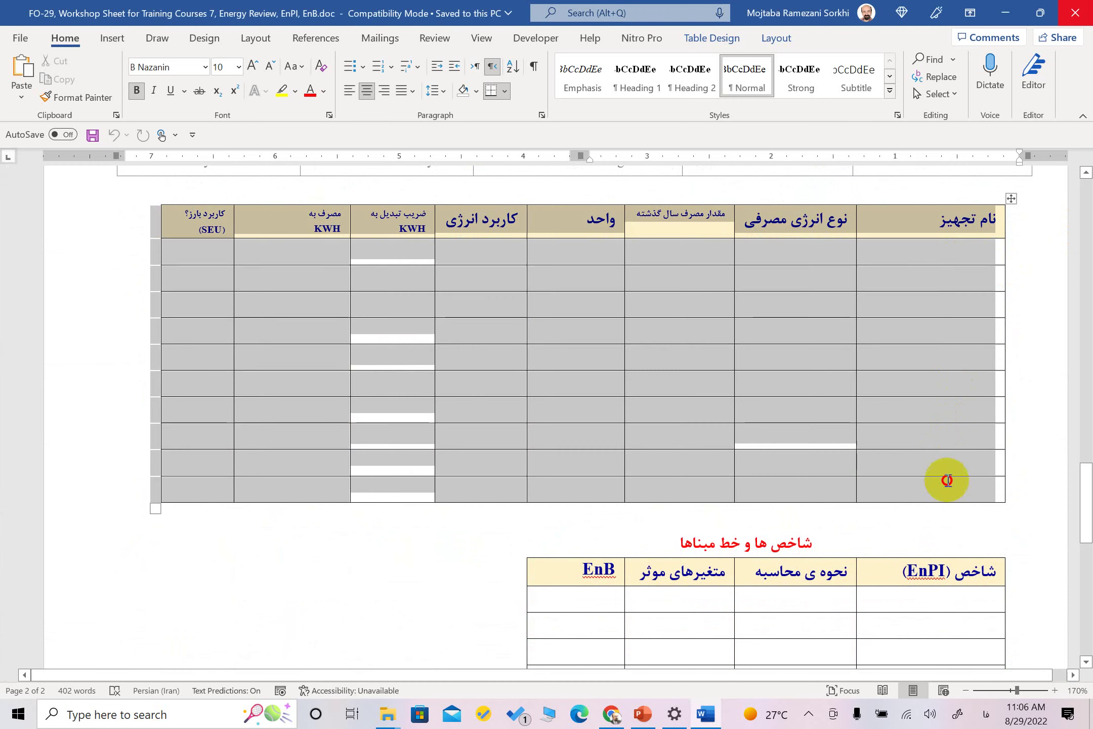
right_click(944, 486)
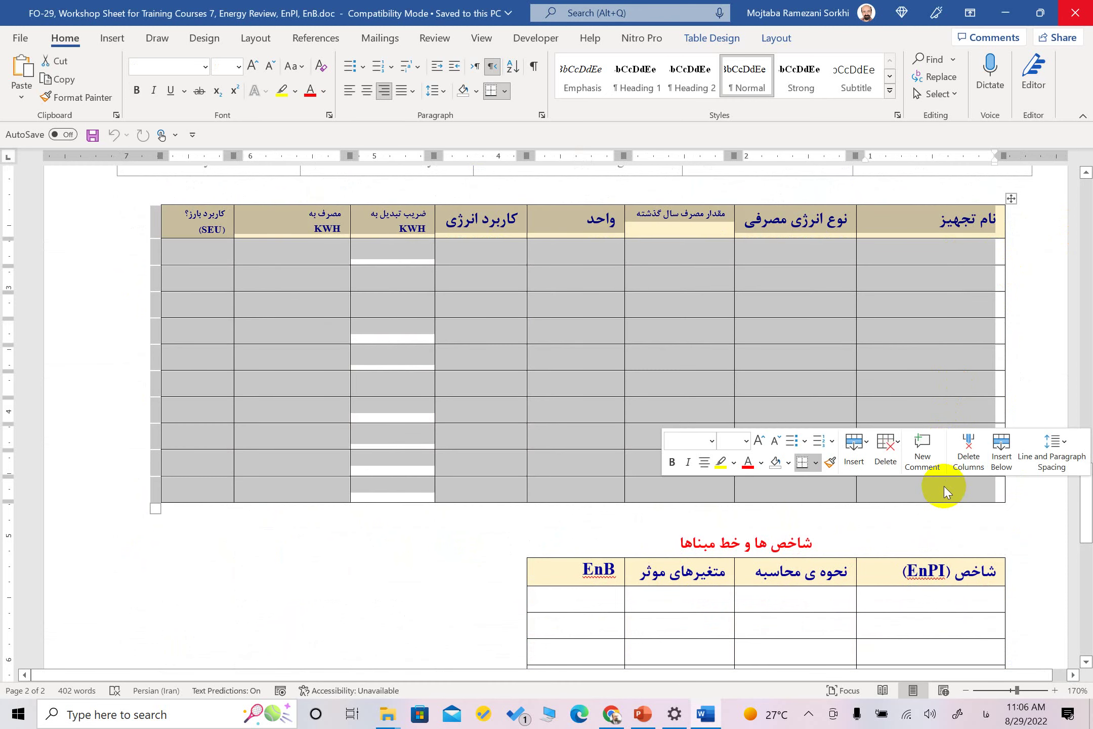
left_click(977, 265)
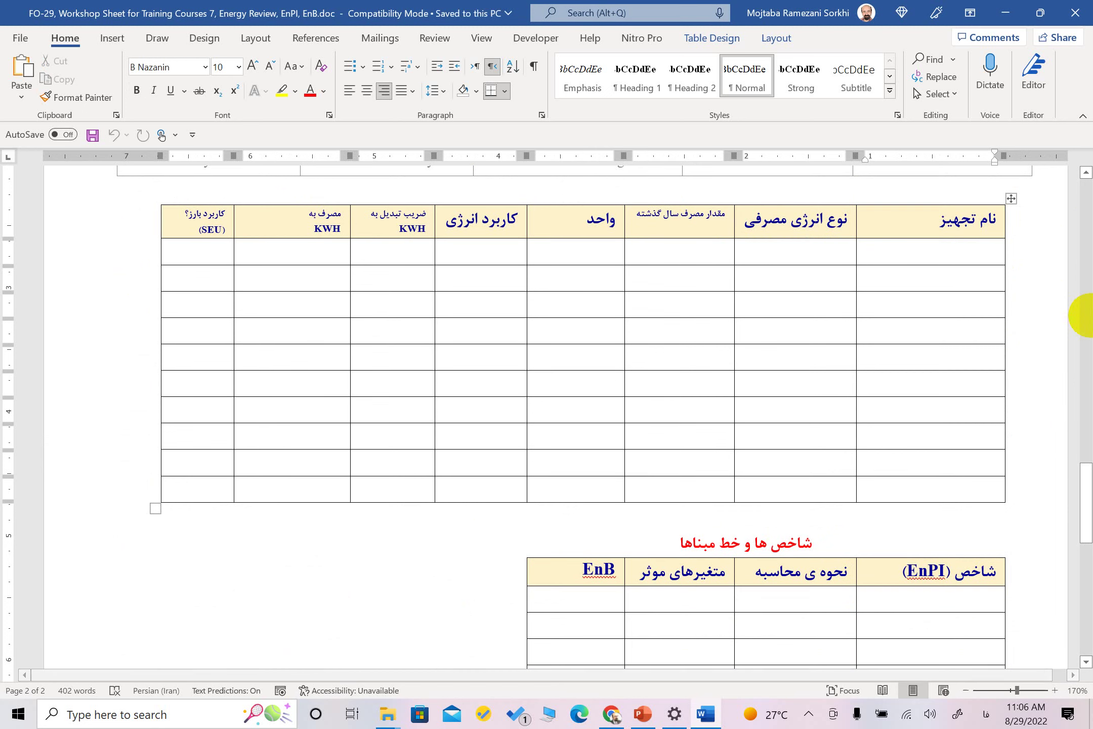
type("آسیاب مواد")
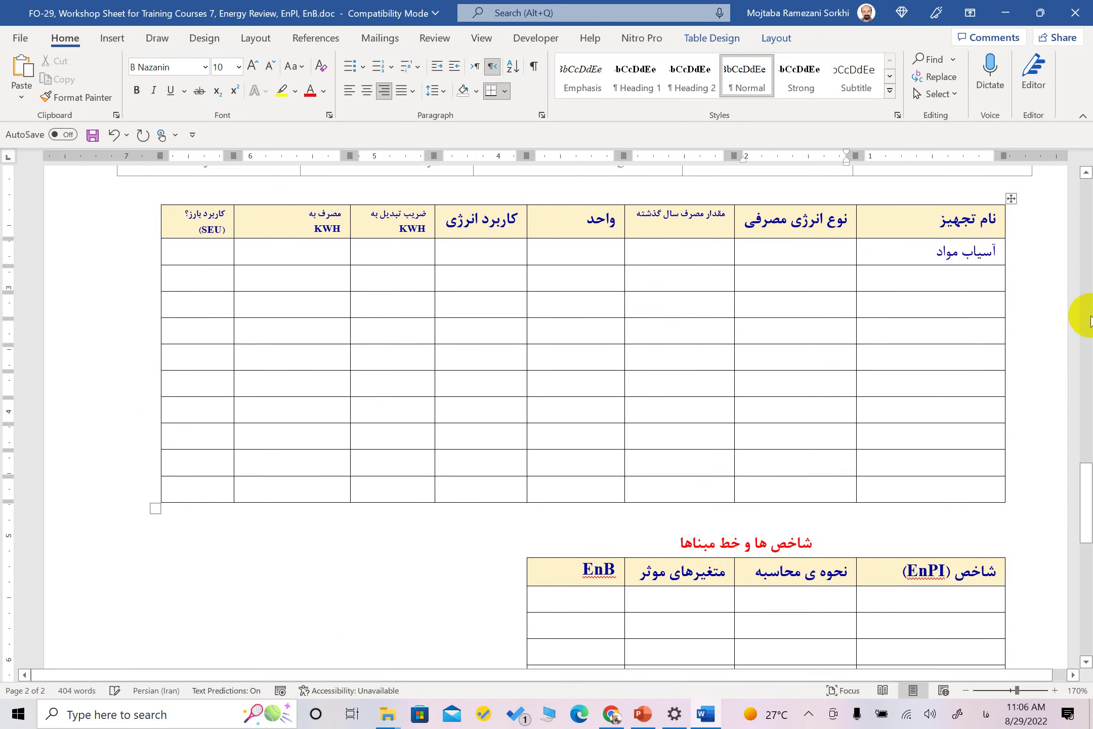
key("Tab")
type("برق")
key("Tab")
key("alt+shift")
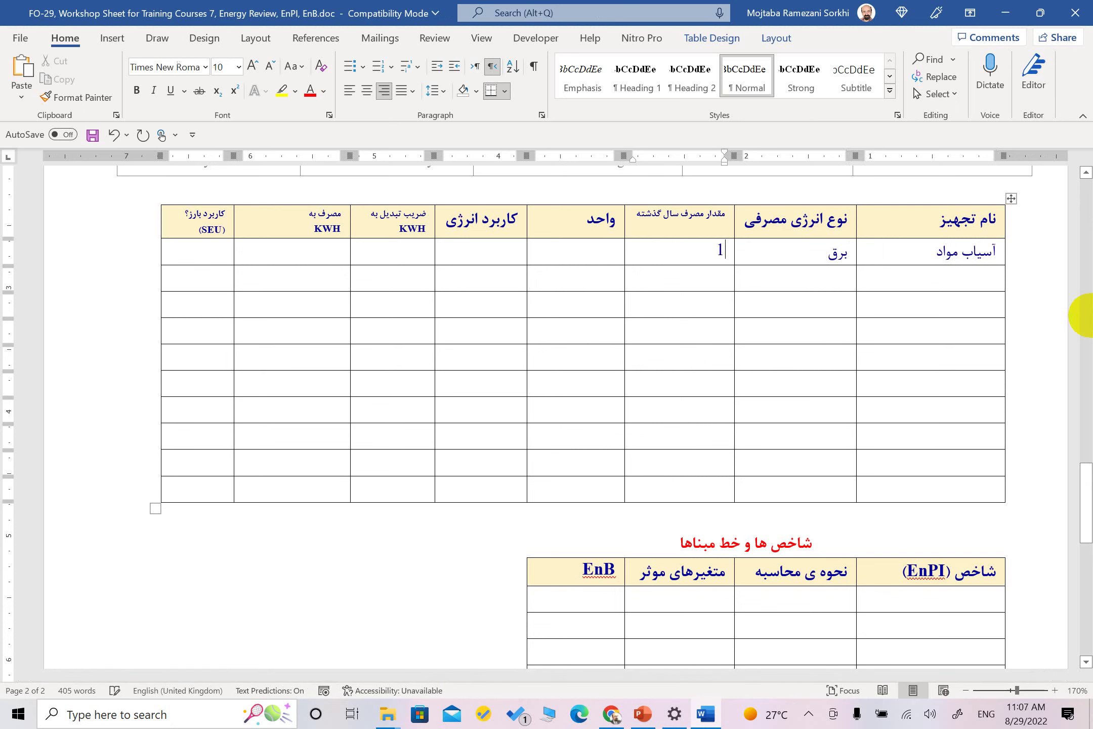
type("18395")
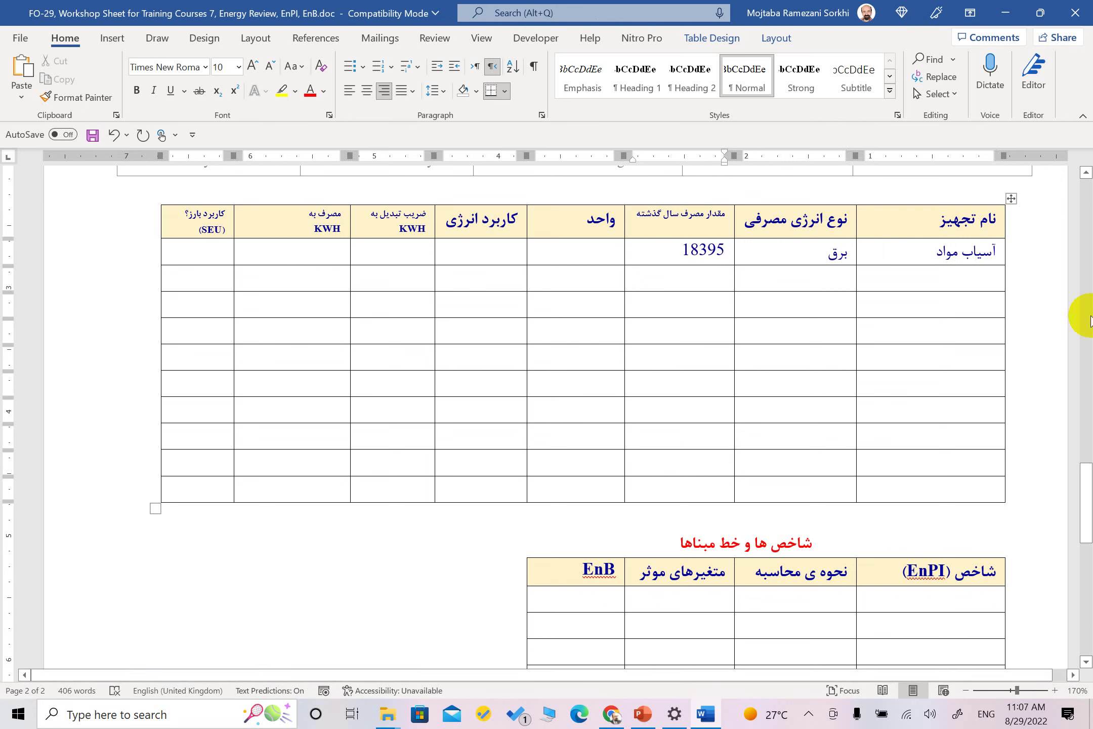
key("Tab")
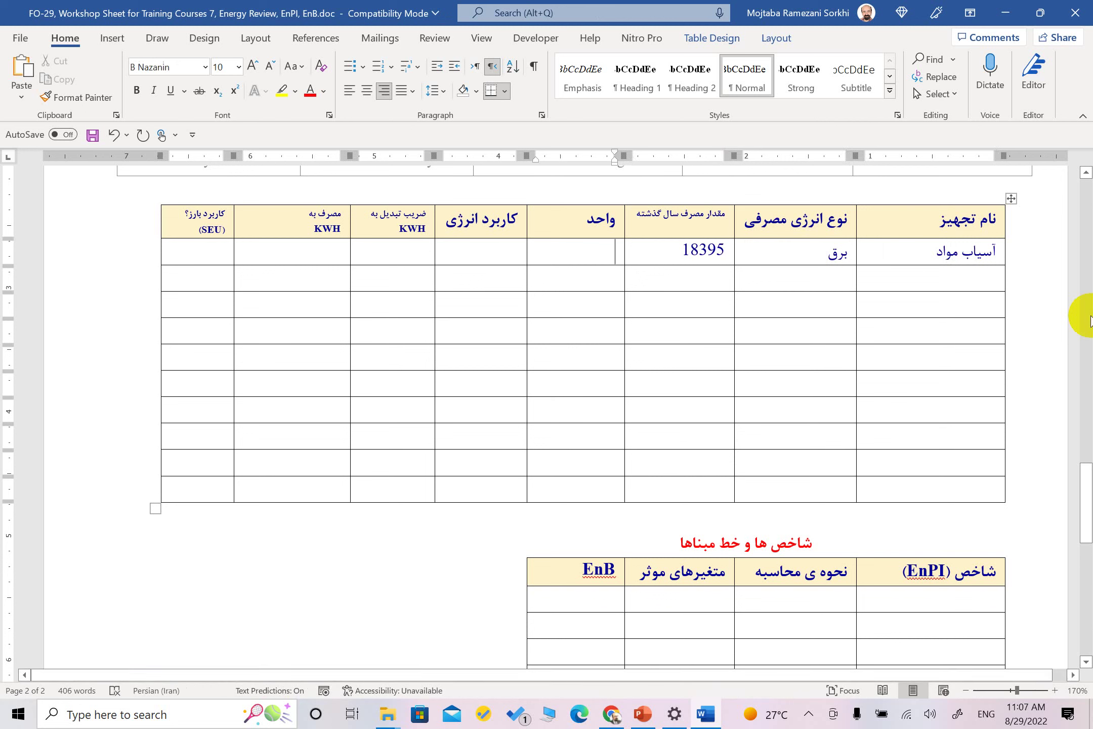
Set the first row's unit to کلیووات ساعت and its energy use to تولید/فرایند
type("d;")
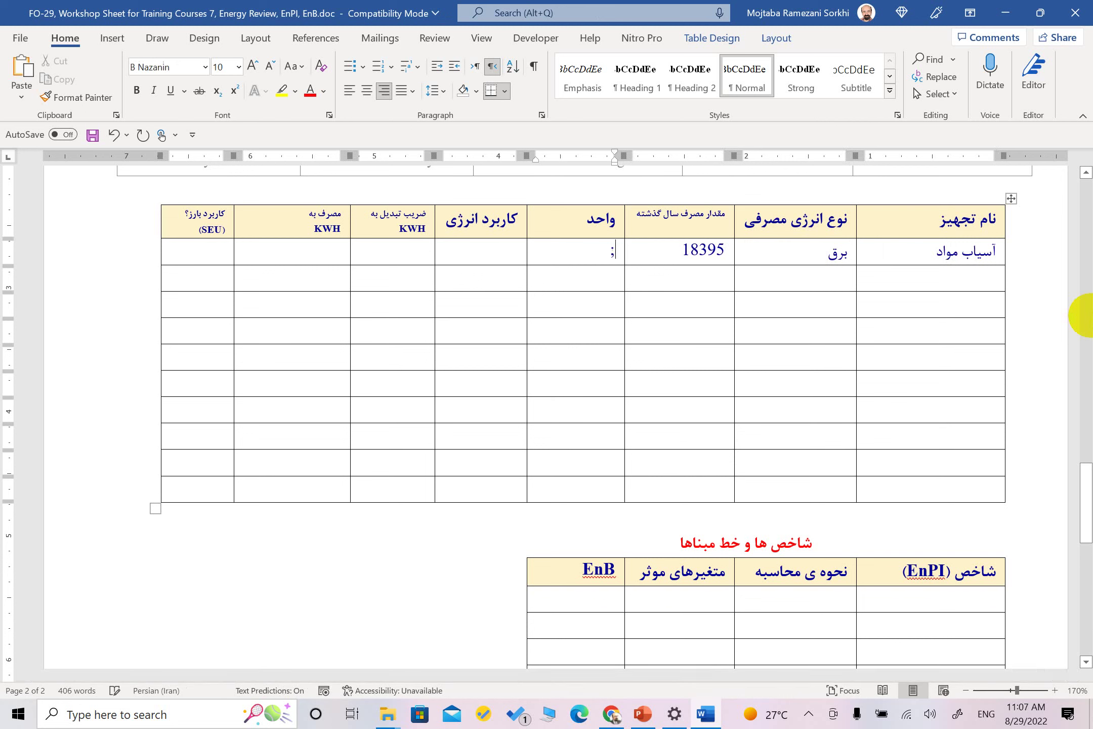
type("g,,hj shiu")
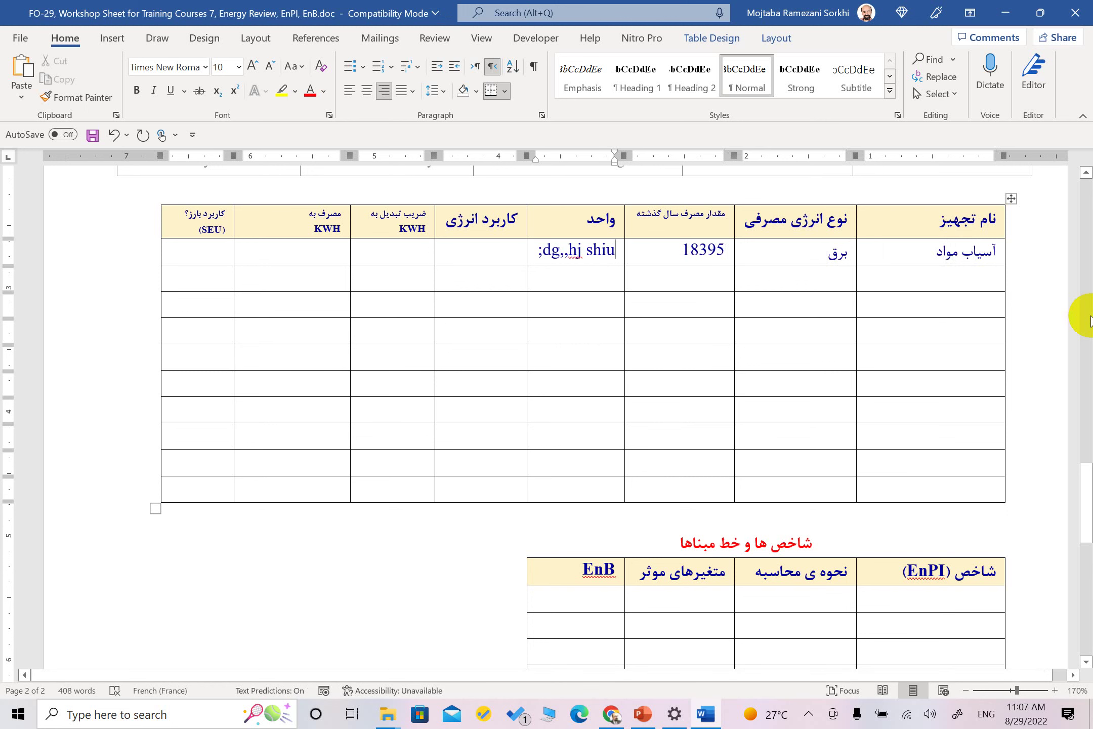
key("BackSpace")
key("BackSpace")
key("BackSpace")
key("BackSpace")
key("BackSpace")
key("BackSpace")
key("BackSpace")
key("BackSpace")
key("BackSpace")
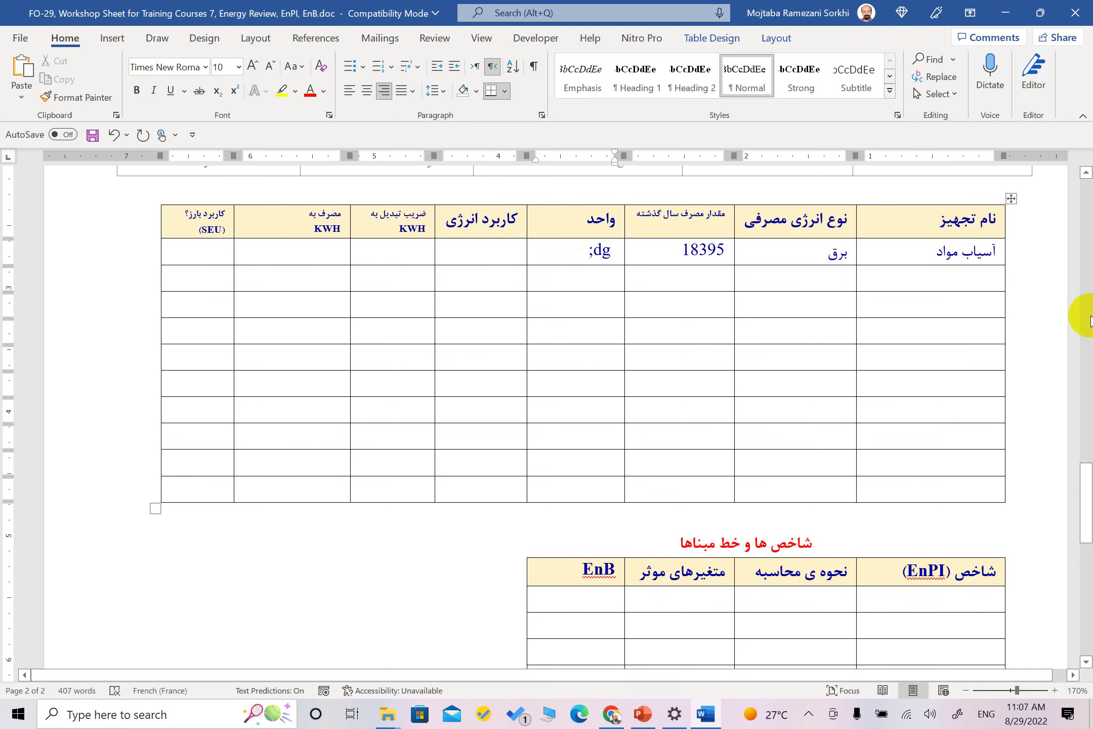
key("BackSpace")
key("BackSpace")
key("BackSpace")
key("super+space")
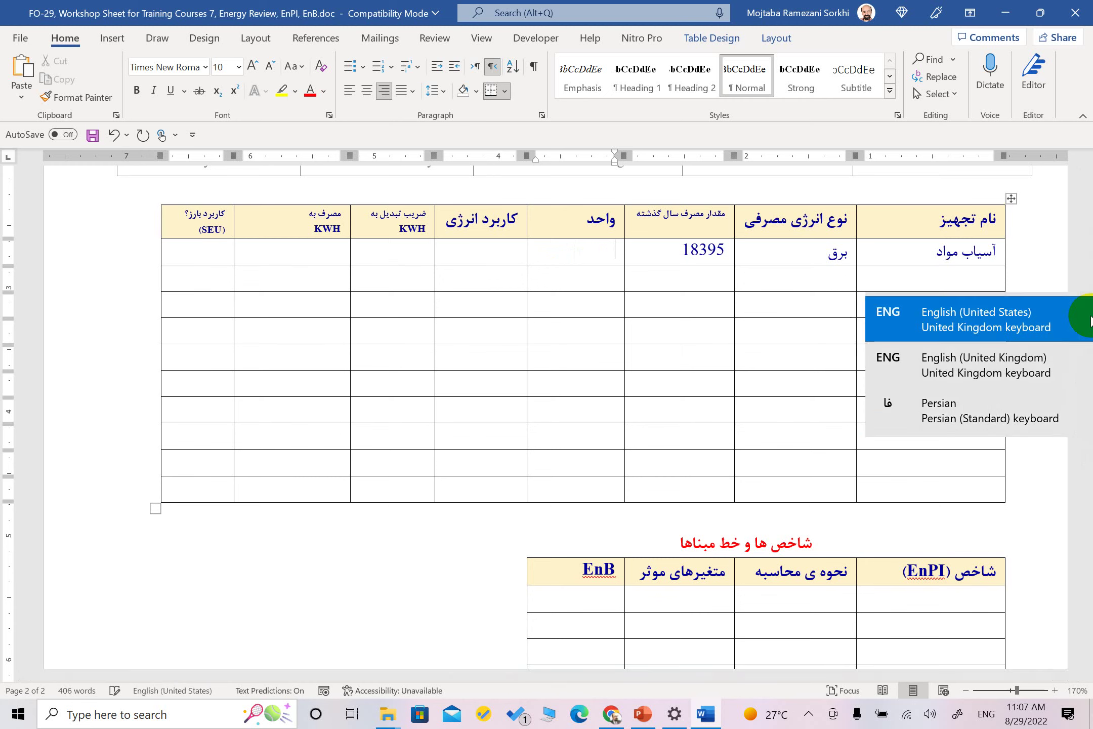
key("super+space")
key("super+space")
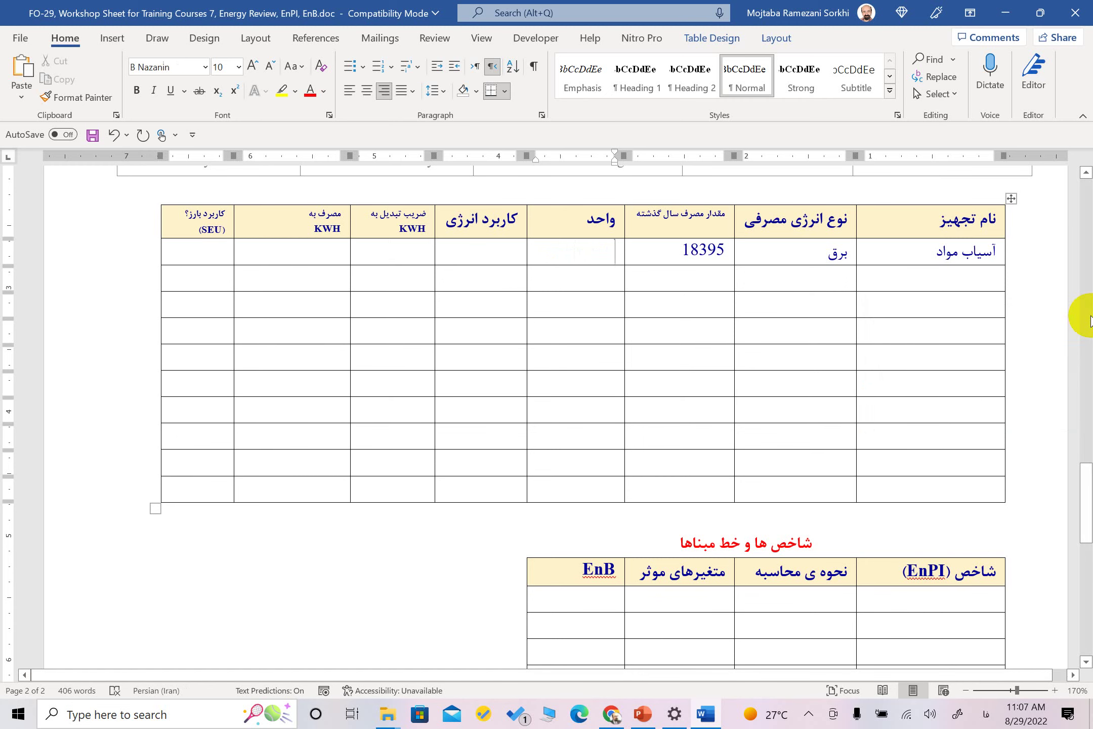
type("کلیووات")
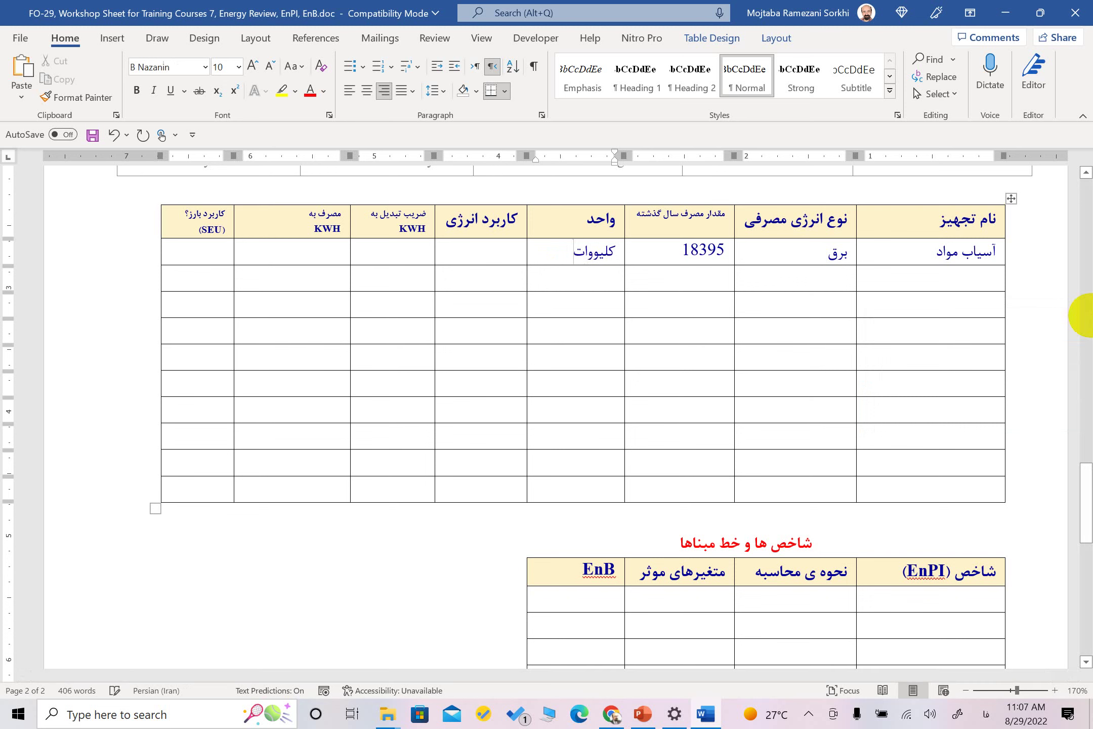
type(" ساعت")
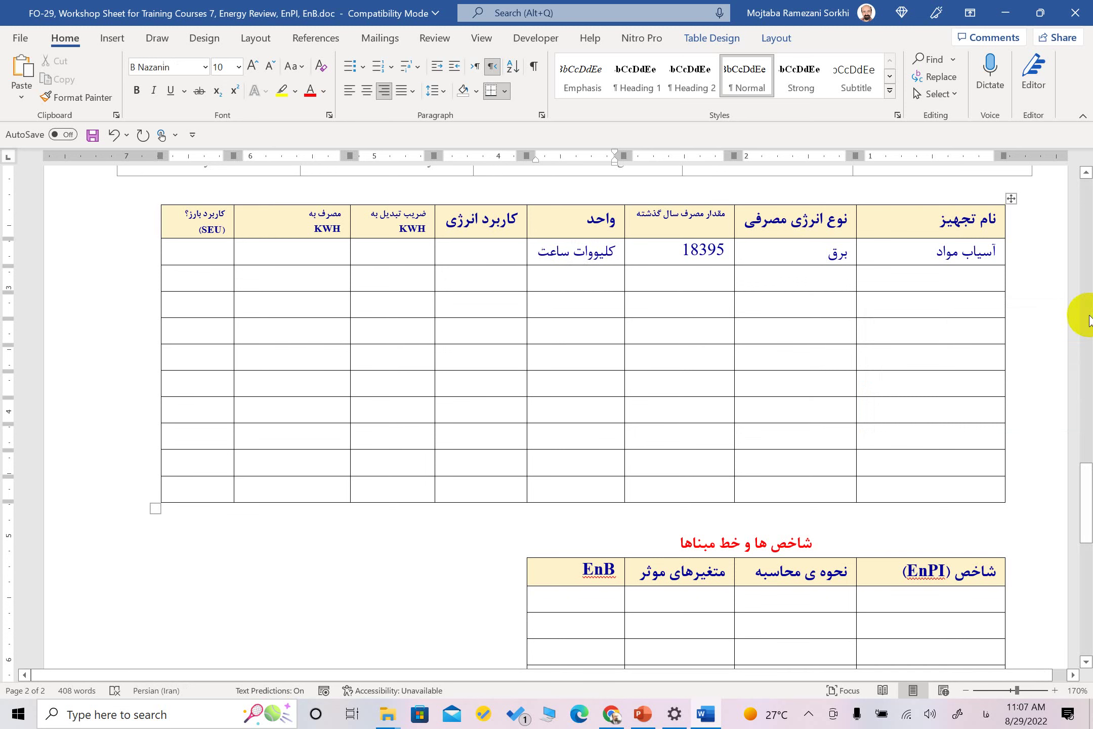
left_click(486, 255)
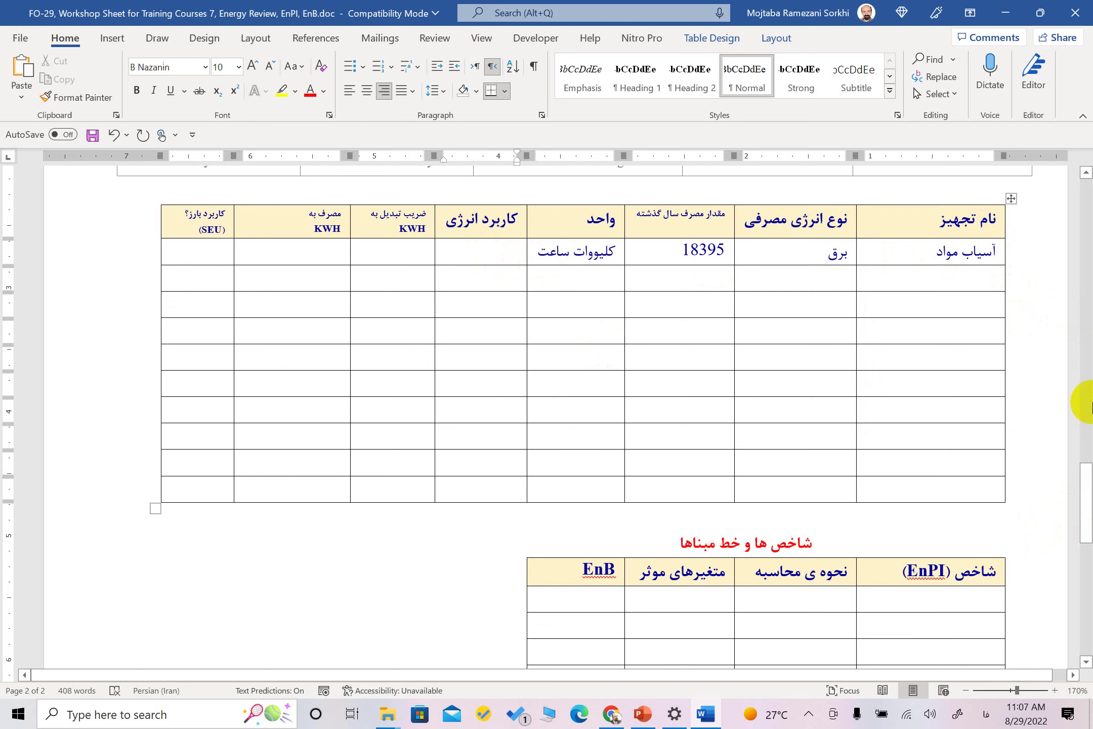
type("تولید/")
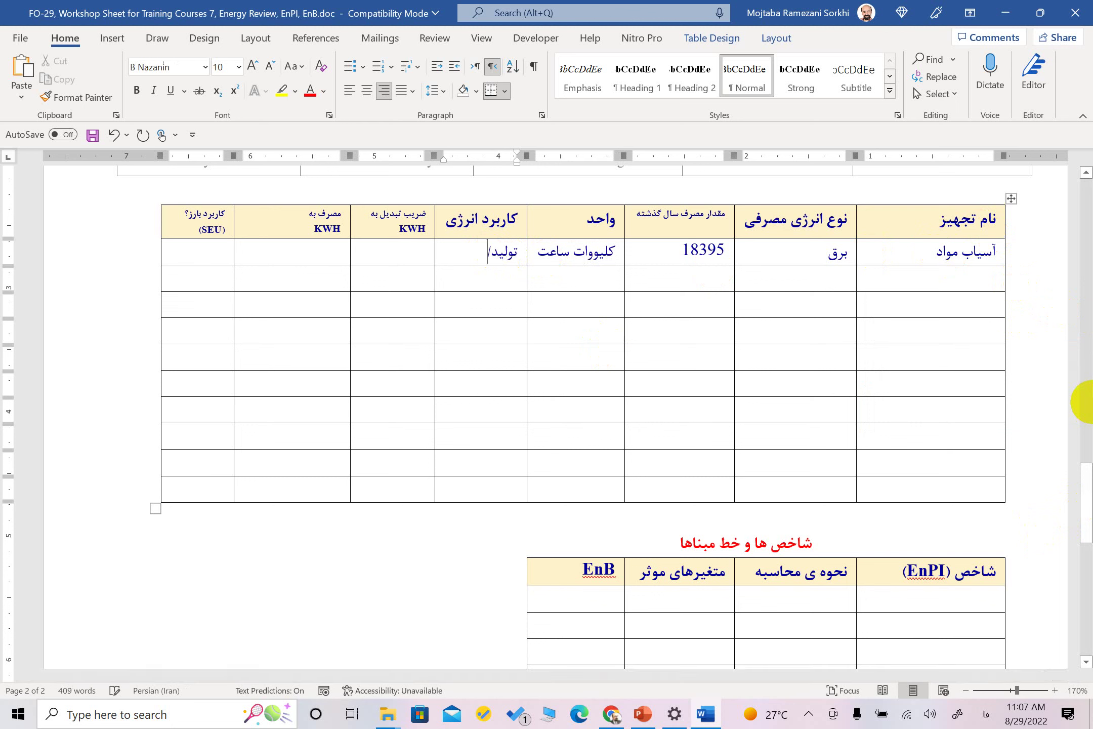
type("فرایند")
key("BackSpace")
type("د")
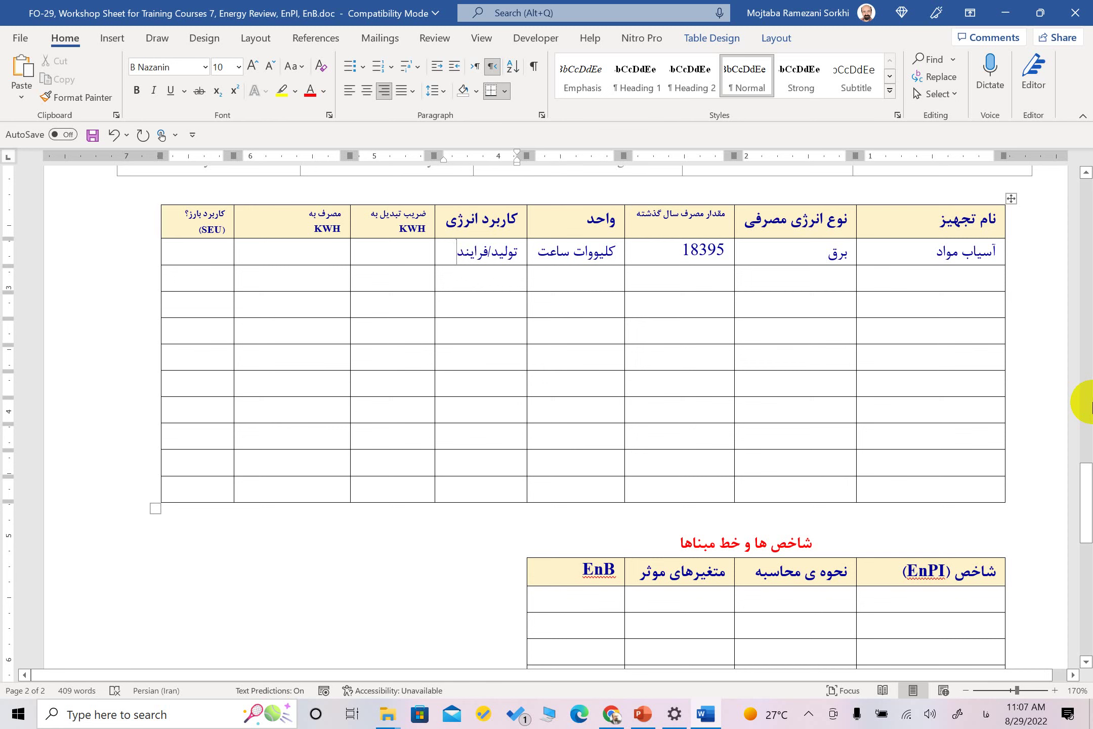
key("Tab")
Enter factor ۱۰ and ۱۸۳۹۵ KWH for آسیاب مواد, then type آسیاب سیمان in the next row
type("۱۰")
key("Tab")
type("۱۸۳۹۵")
key("Down")
key("Right")
key("Right")
key("Right")
key("Right")
key("Right")
key("Right")
type("آسیاب سی")
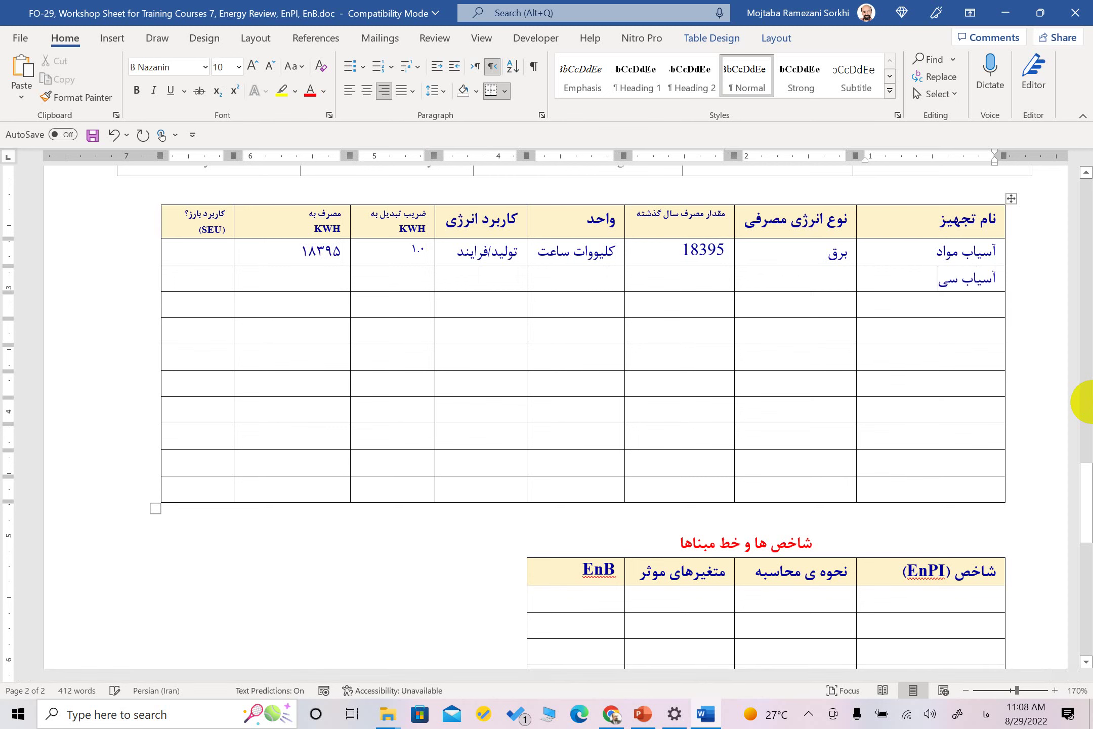
type("مان")
Add کوره and کمپرسورخانه as the next equipment names
key("Down")
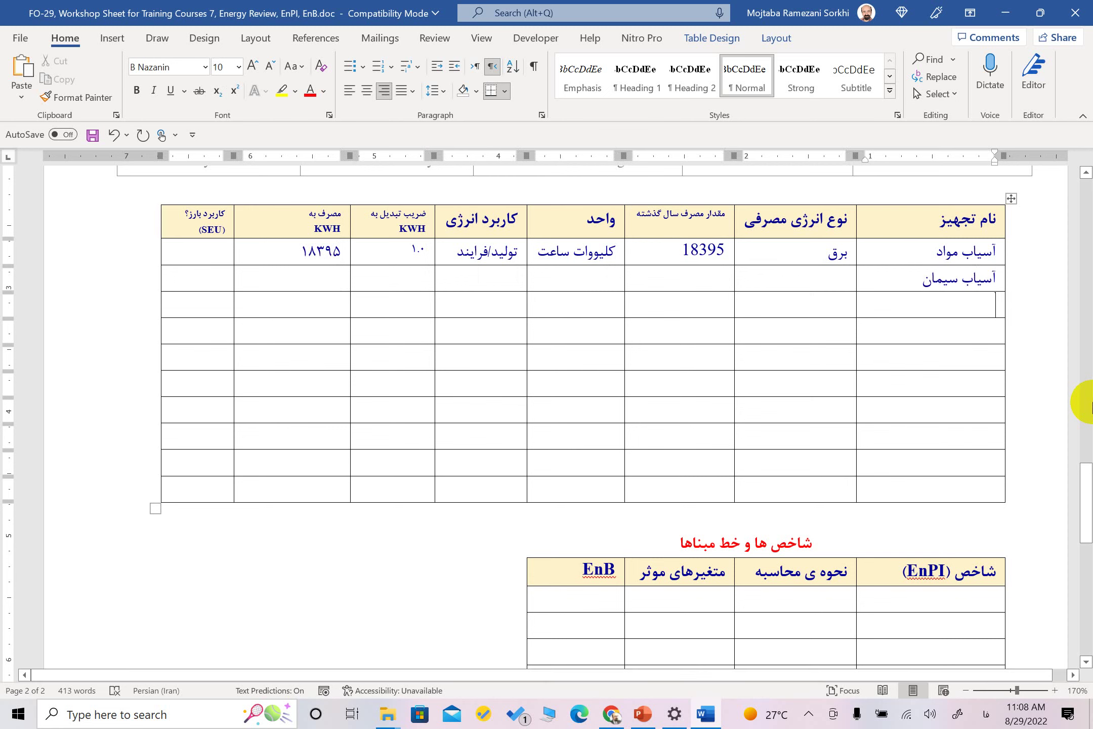
type("کوره")
key("Down")
key("Down")
type("کمپرسورخانه")
Fill the energy-type column with برق, برق, گاز and برق
key("Tab")
key("Up")
key("Up")
key("Up")
type("برق")
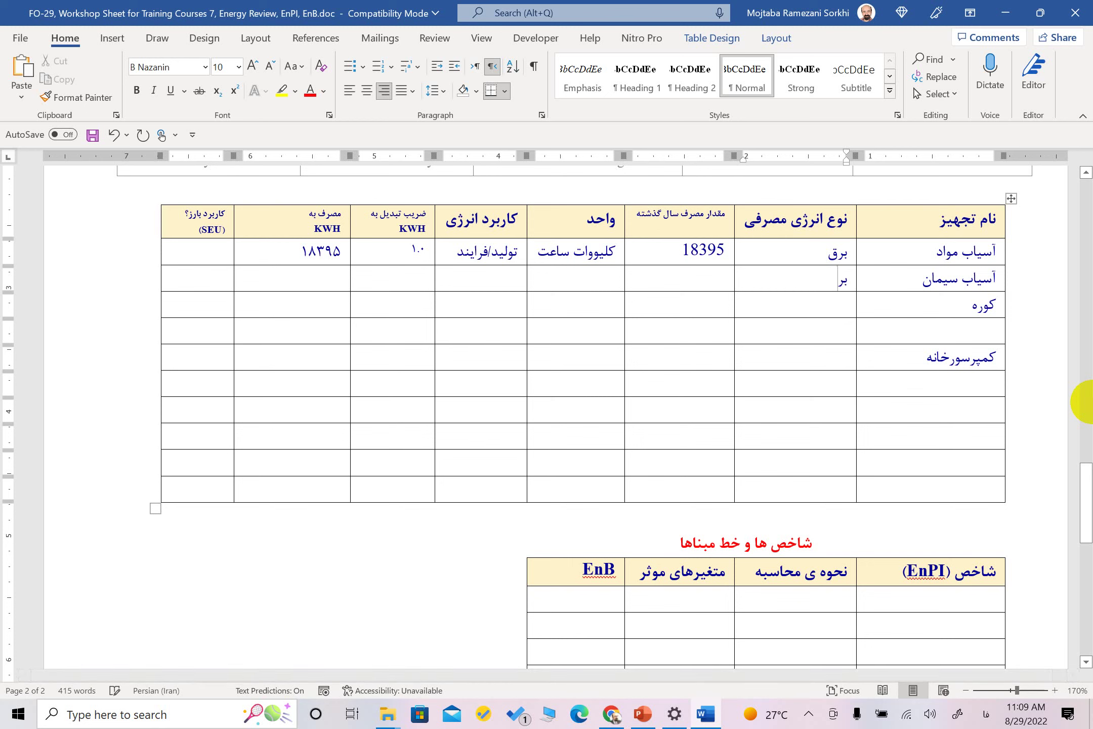
key("Down")
type("برق")
key("Down")
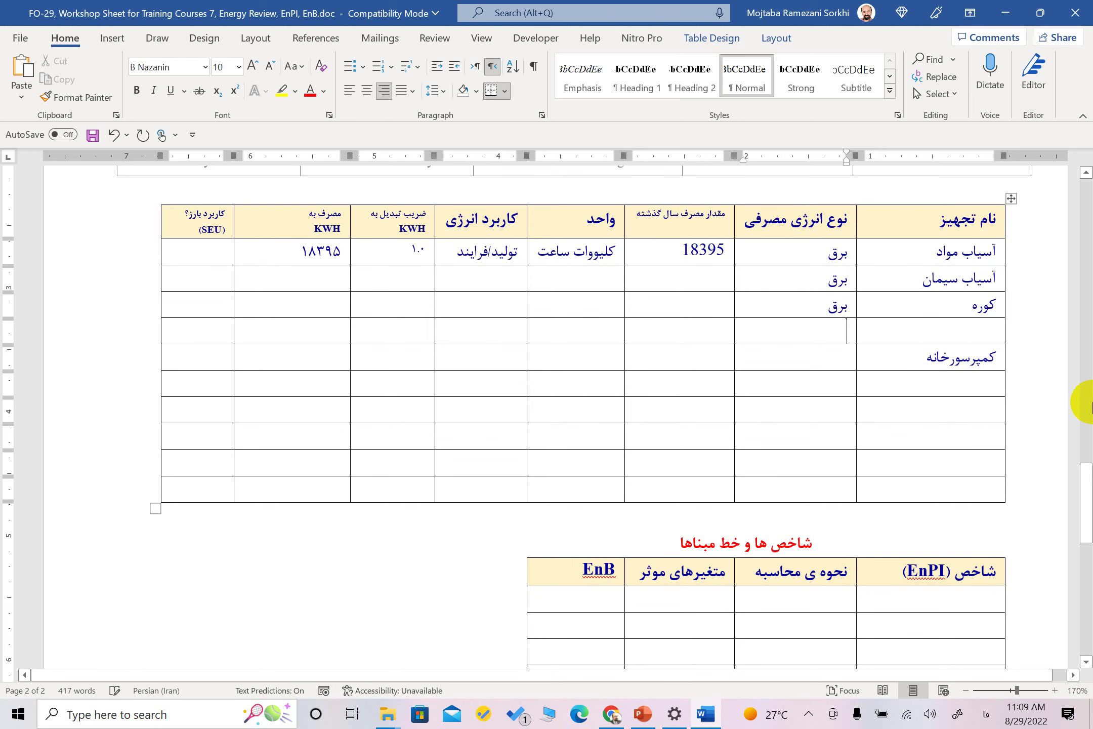
type("گاز")
key("Down")
type("برق")
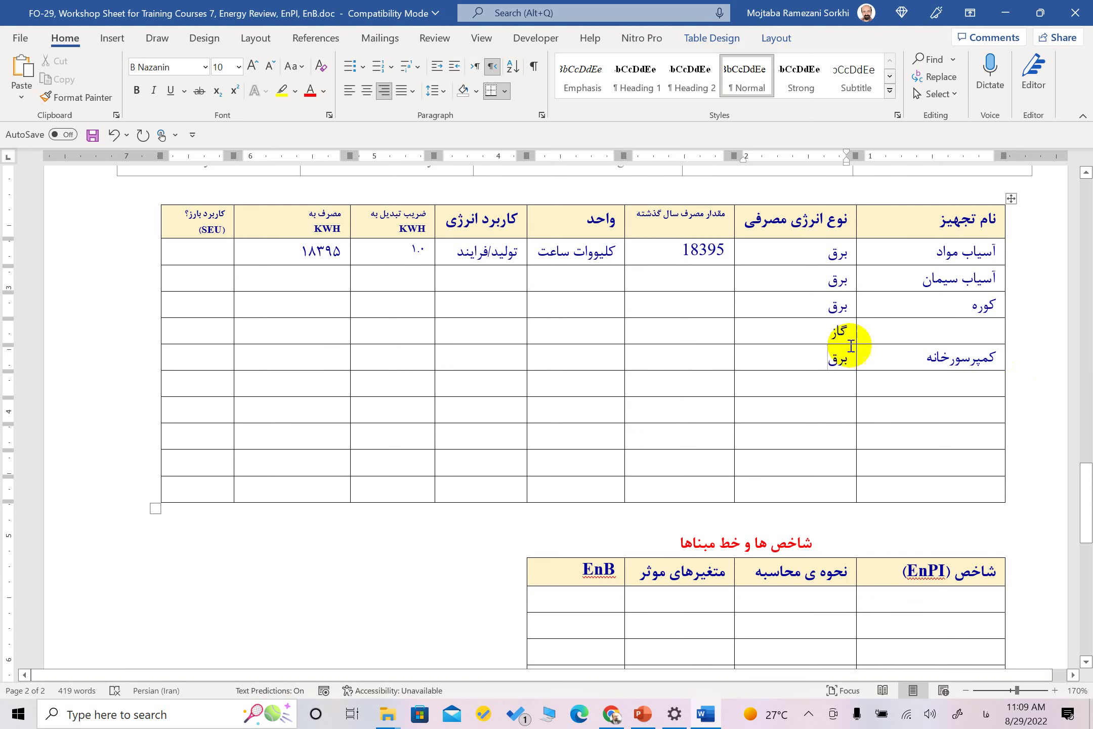
left_click(821, 332)
Insert a row above گاز and enter هوای فشرده as its energy type
right_click(821, 332)
mouse_move(874, 527)
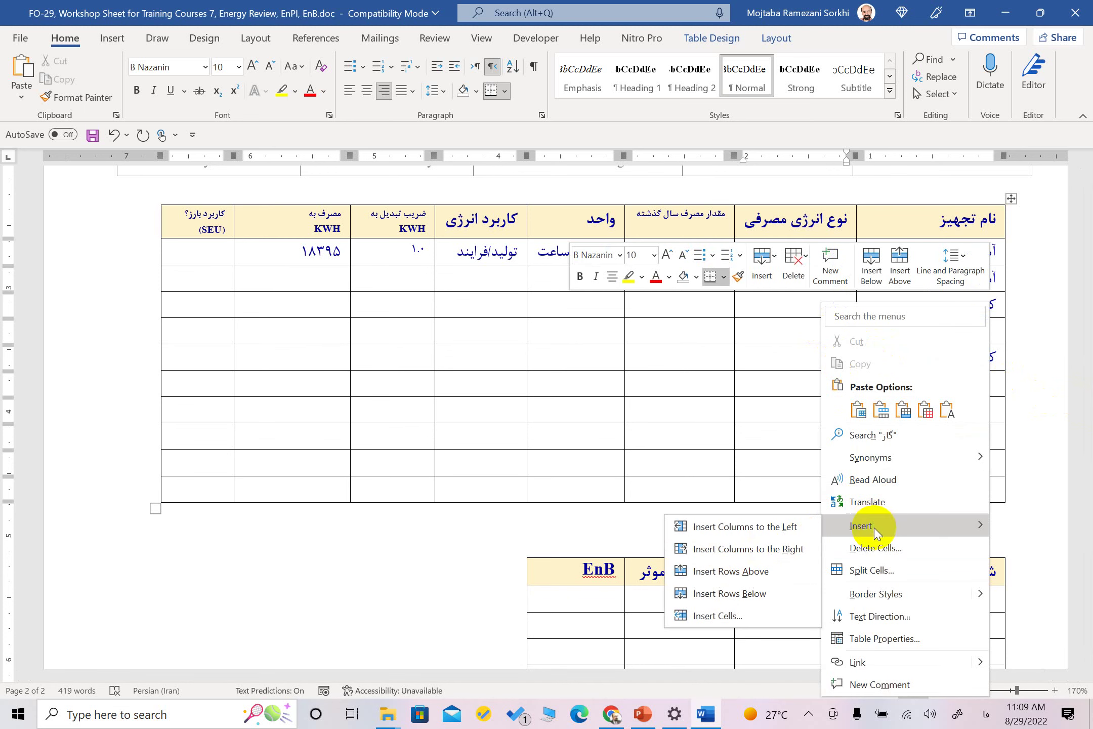
left_click(753, 572)
left_click(837, 329)
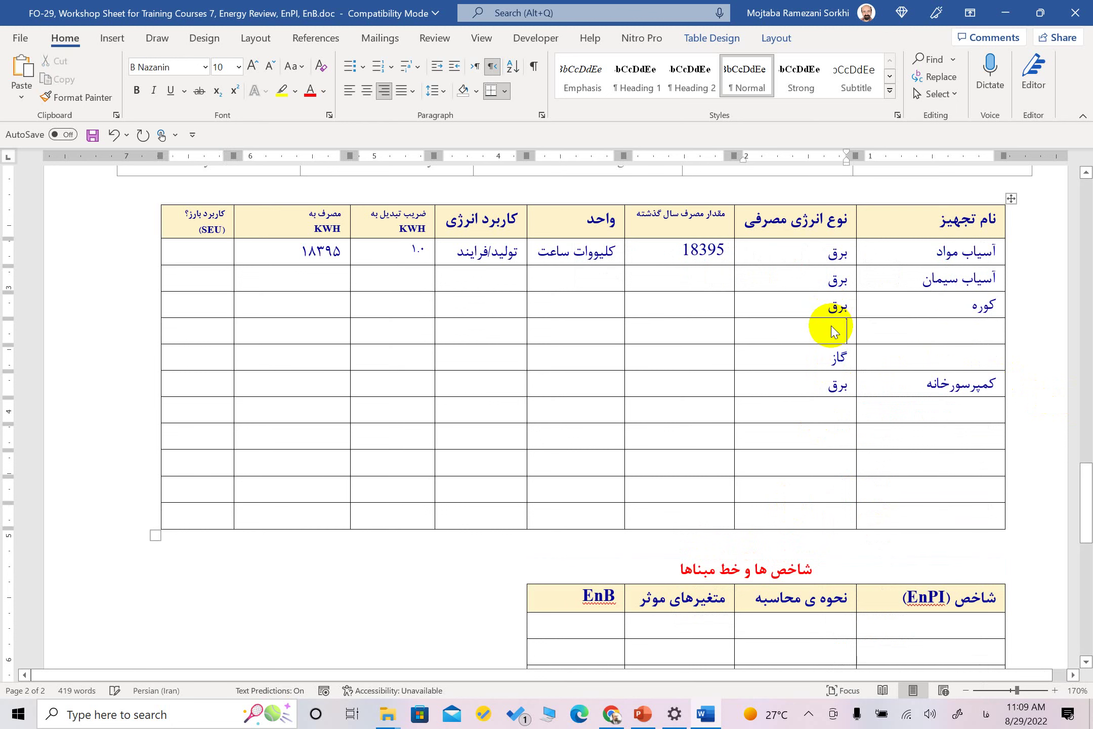
type("هوای")
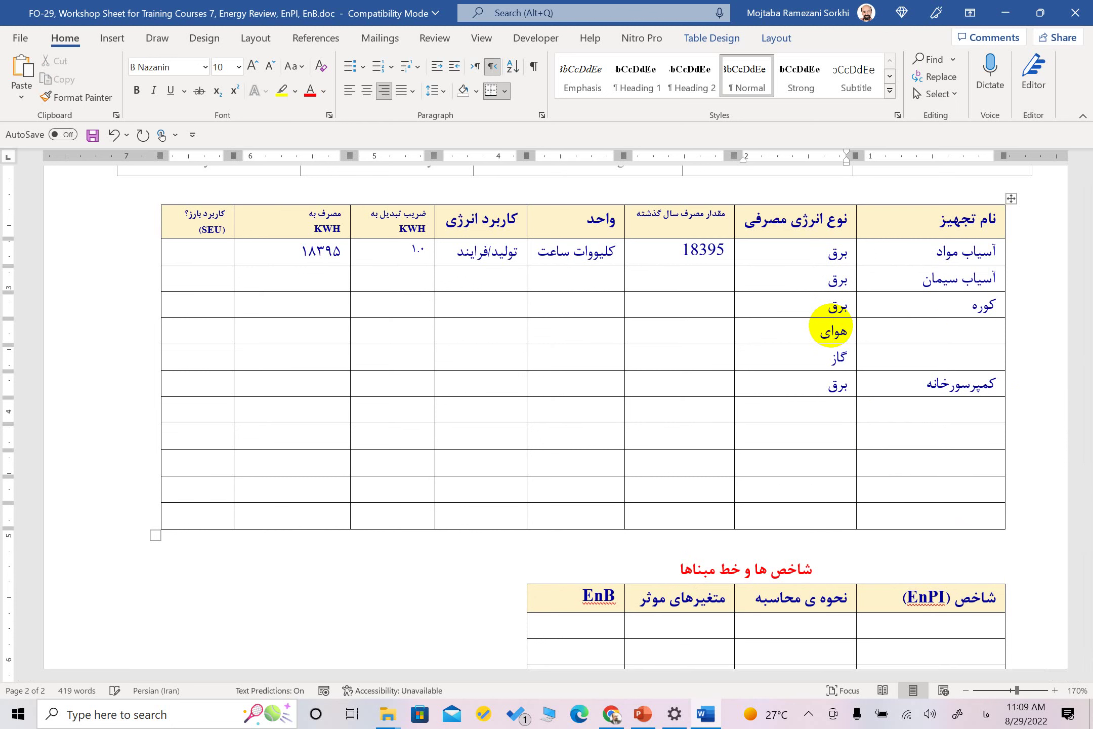
type(" فشرده")
key("Tab")
key("Up")
key("Up")
key("Tab")
key("Tab")
key("Tab")
key("Down")
left_click_drag(313, 281, 290, 372)
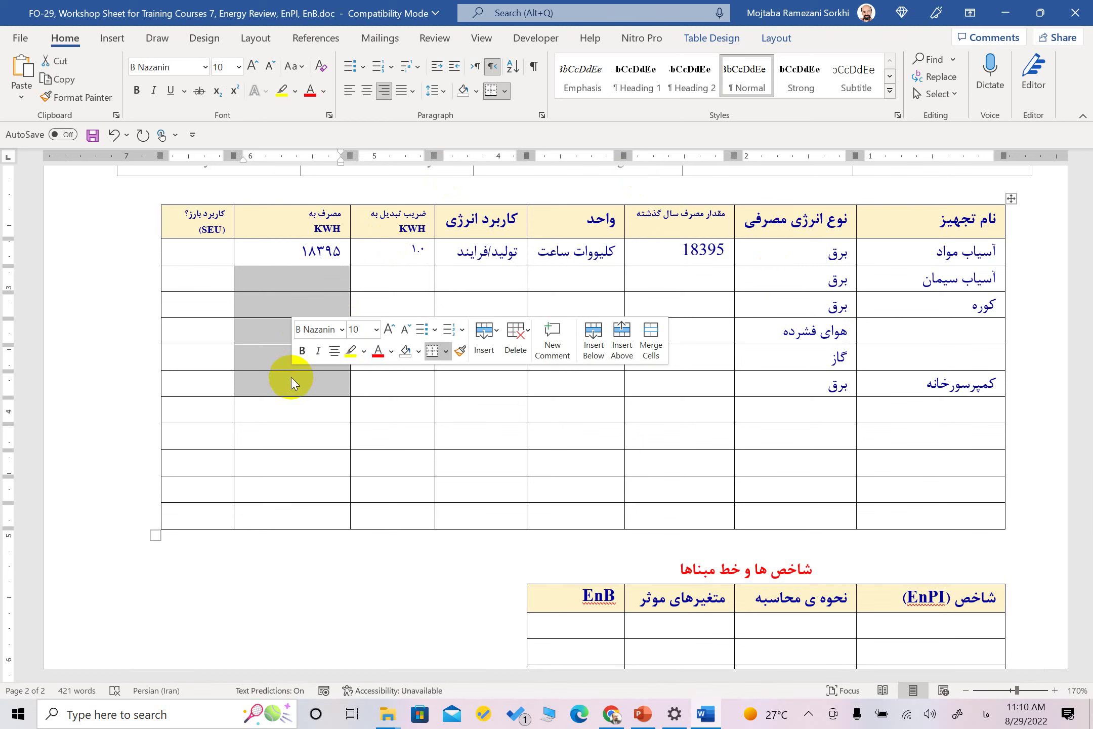
left_click(930, 417)
Add the خودروها/ لیفت تراک equipment with energy types بنزین and گازوییل
type("خود")
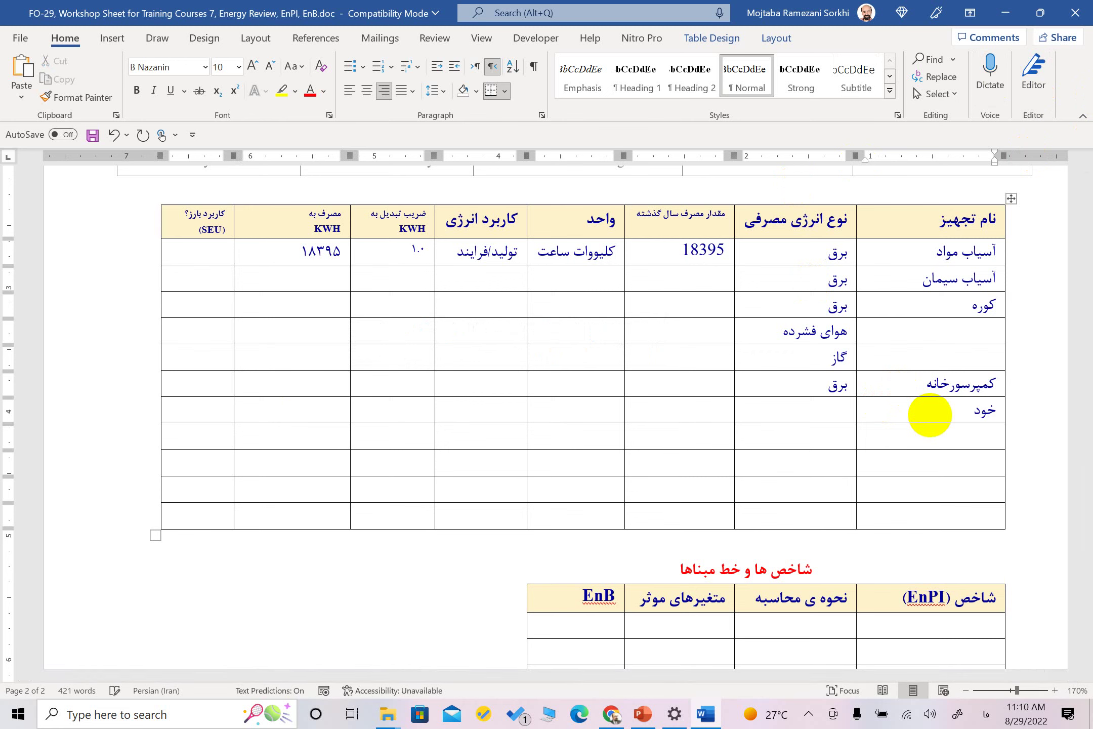
type("روها")
key("Tab")
type("بنزین")
key("Down")
type("گازوییل")
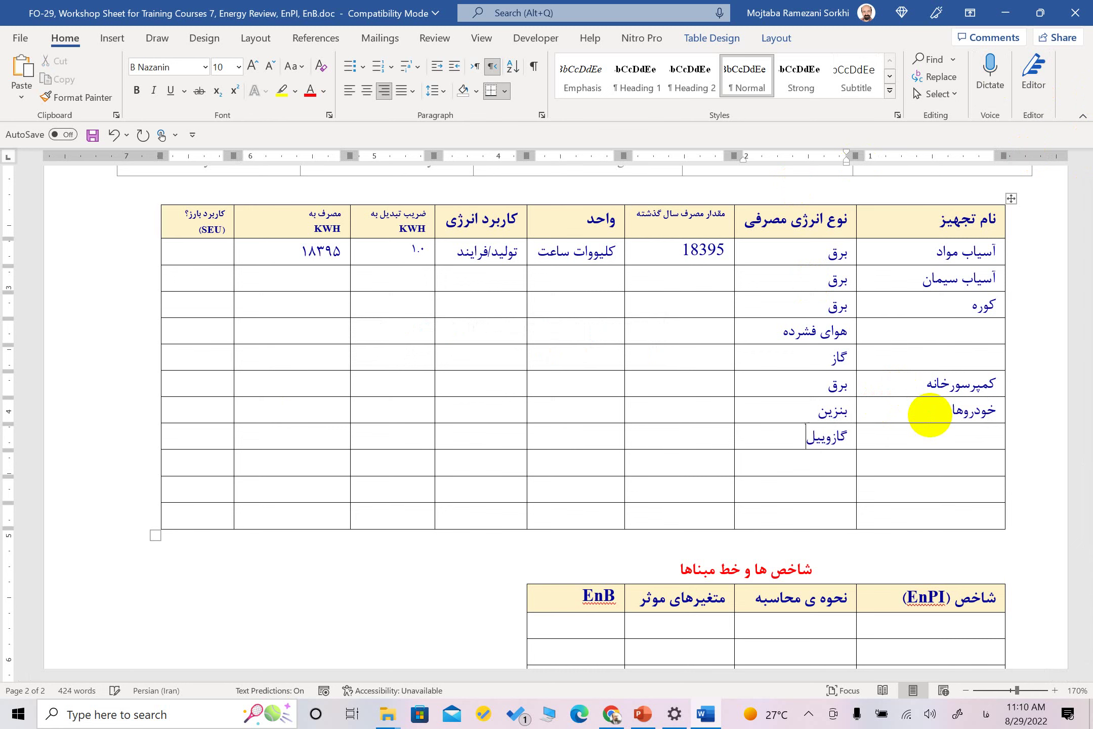
left_click(926, 419)
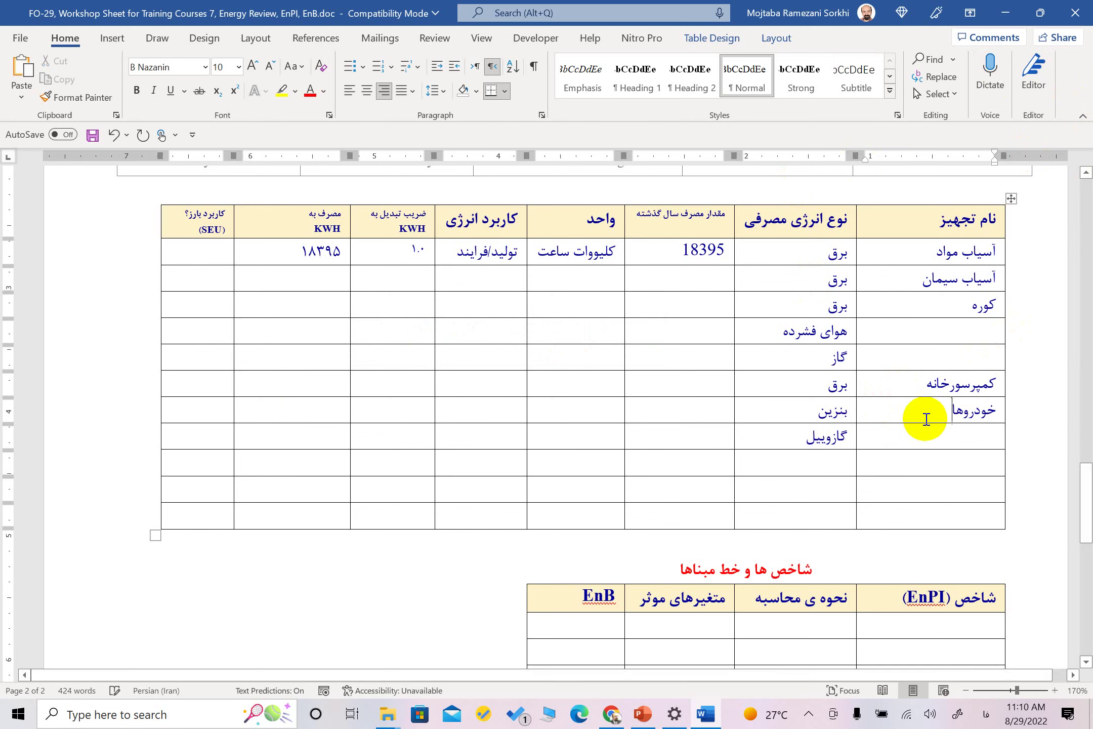
type("/ لیف")
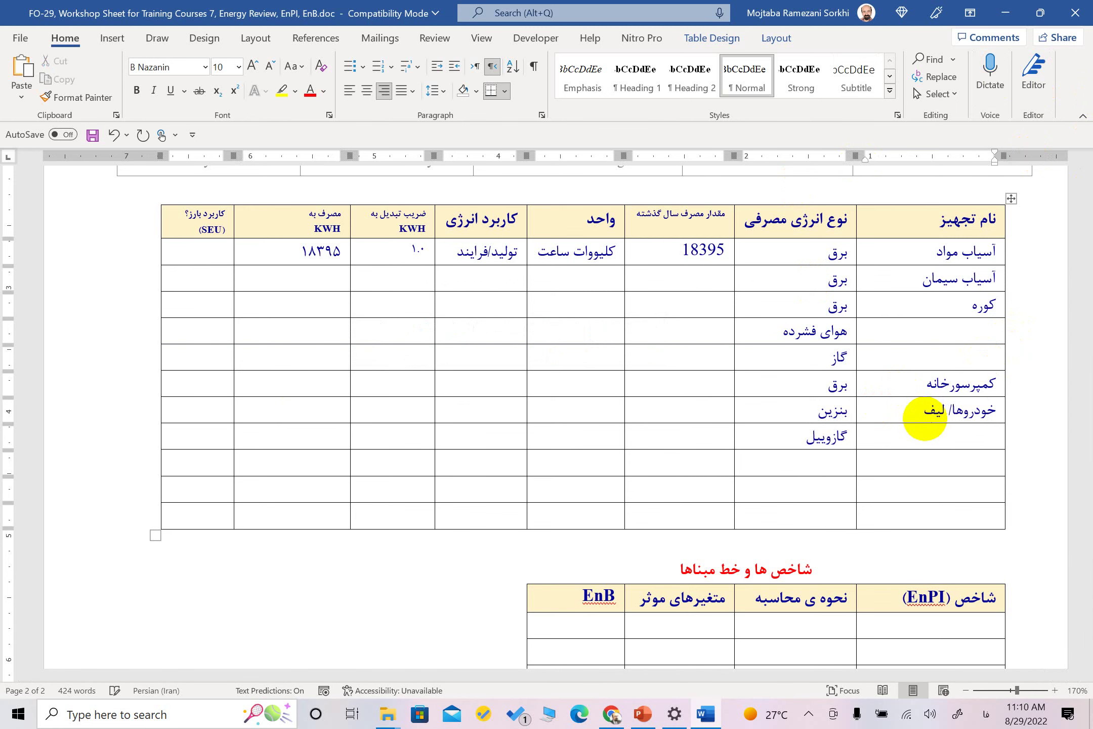
type("ت تراک")
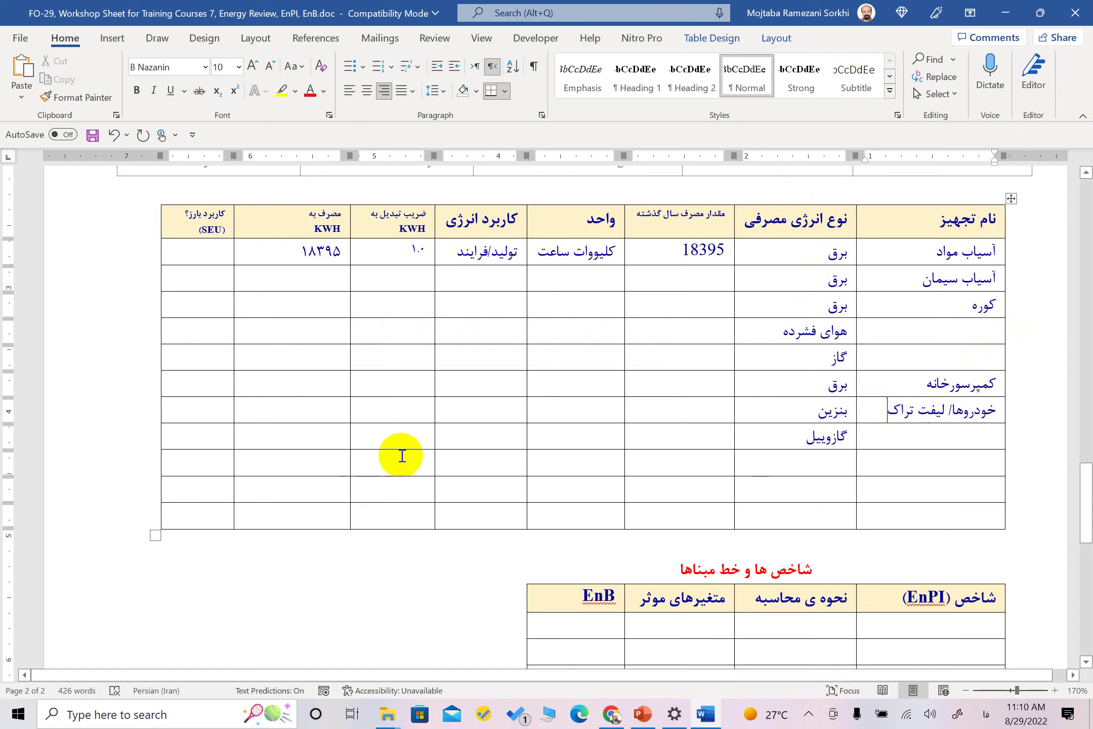
Merge the two vehicle name cells and enter حمل و نقل as both rows' energy use
left_click_drag(934, 427, 939, 414)
right_click(939, 414)
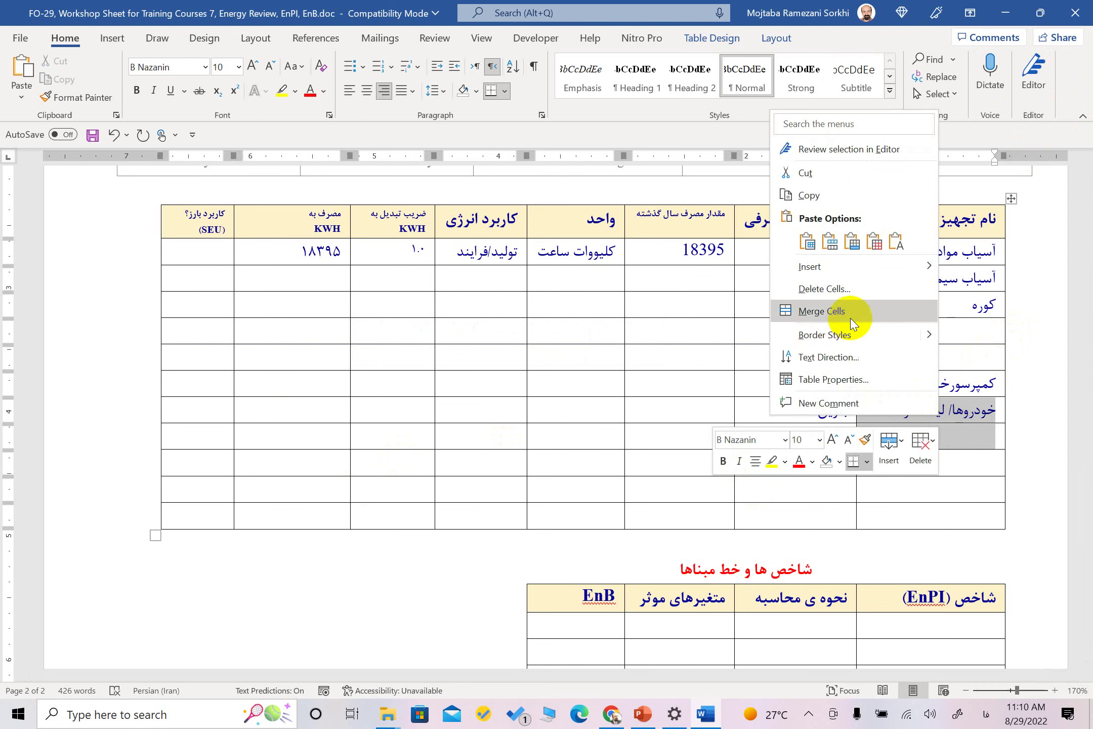
left_click(890, 244)
left_click_drag(701, 415, 183, 443)
right_click(183, 442)
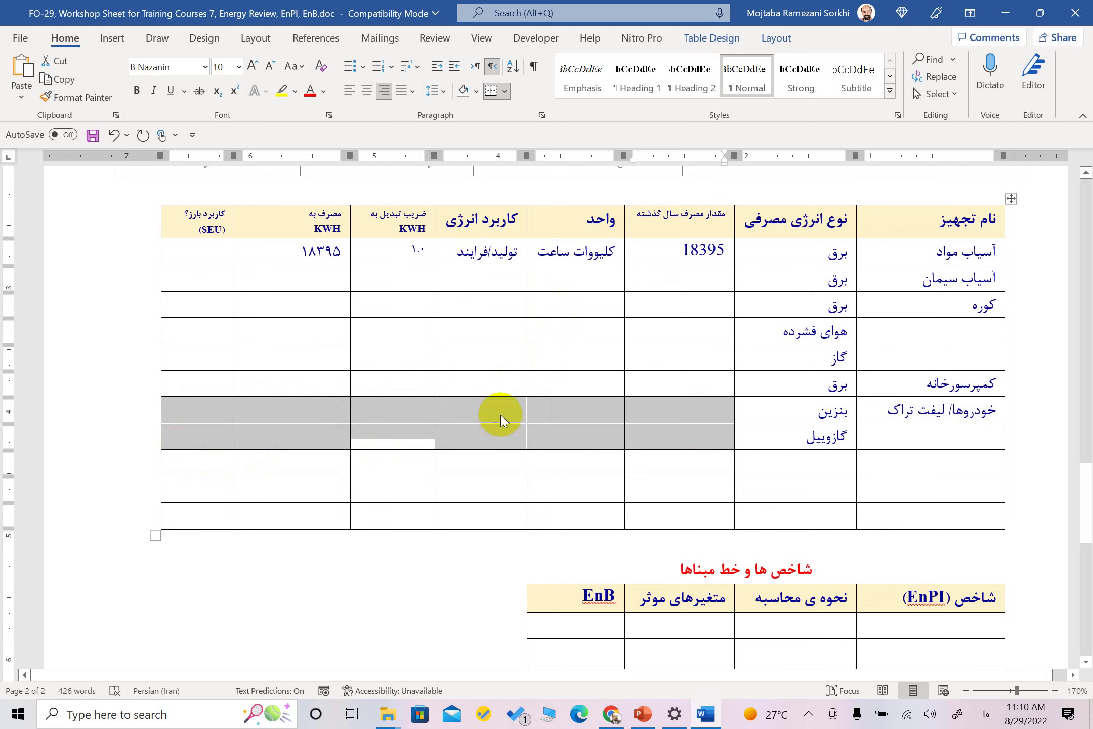
left_click(500, 415)
type("حمل و نقل")
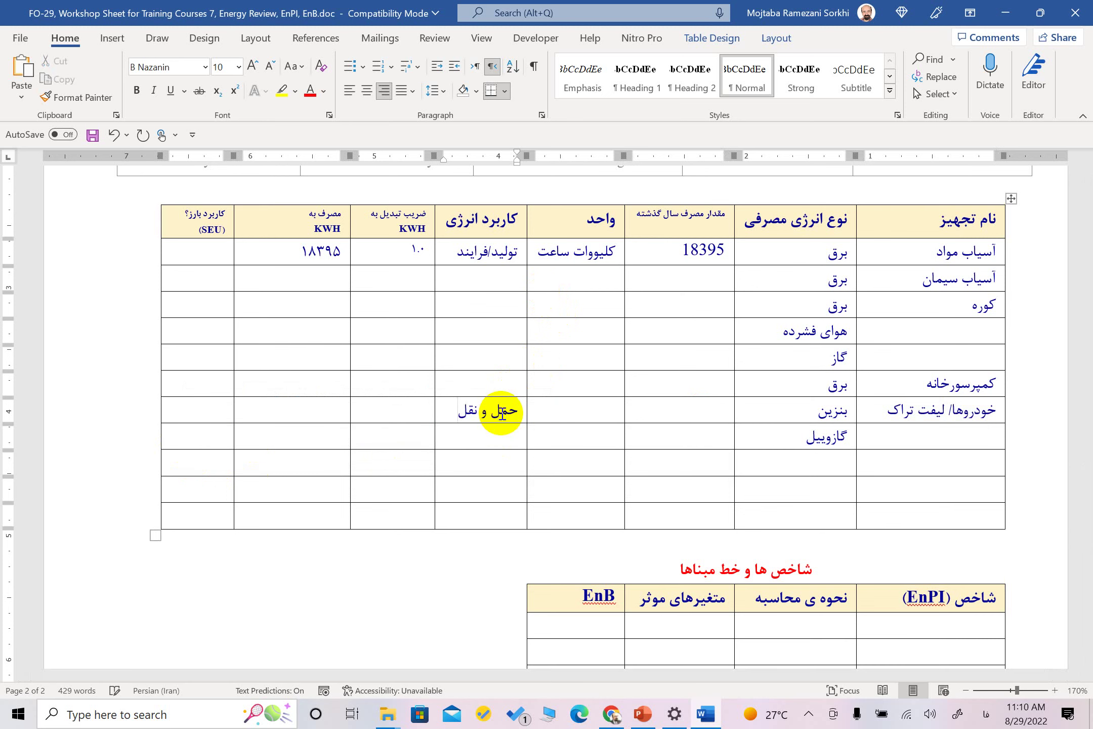
triple_click(501, 412)
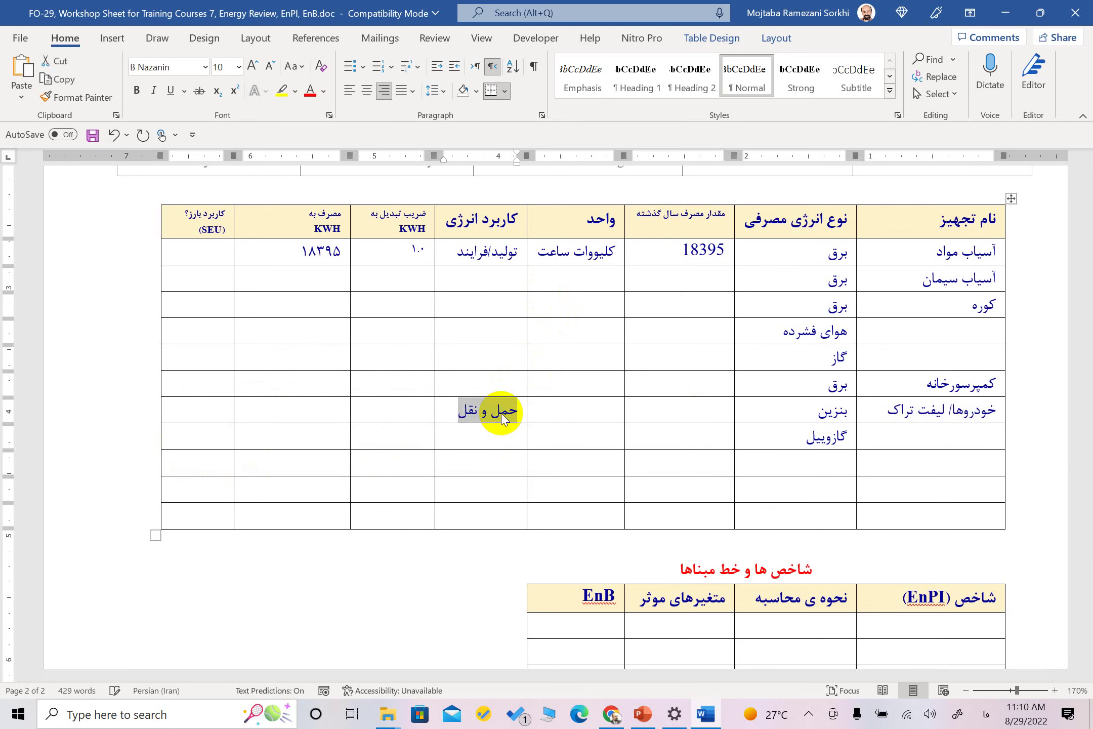
key("Down")
key("ctrl+v")
key("Down")
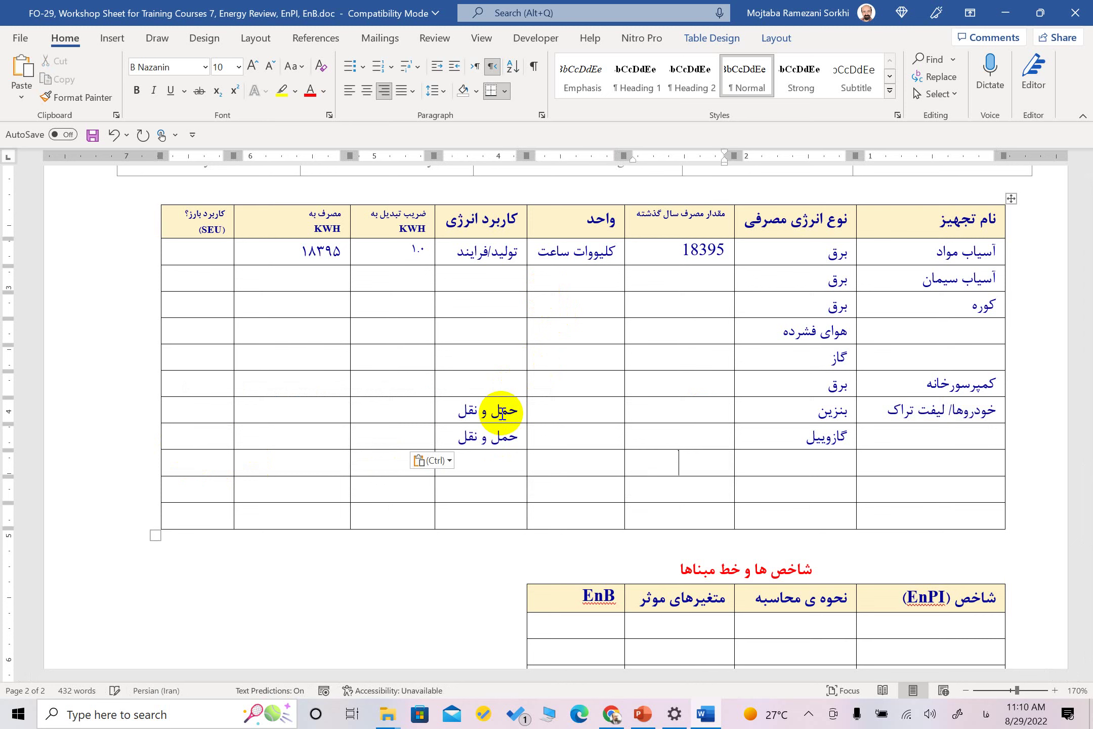
key("Right")
key("Right")
key("Right")
key("Right")
key("Right")
Add the مهمانسرا و واحدهای اداری row with energy types برق and گاز
key("ctrl+shift")
type("هما")
key("BackSpace")
key("BackSpace")
key("BackSpace")
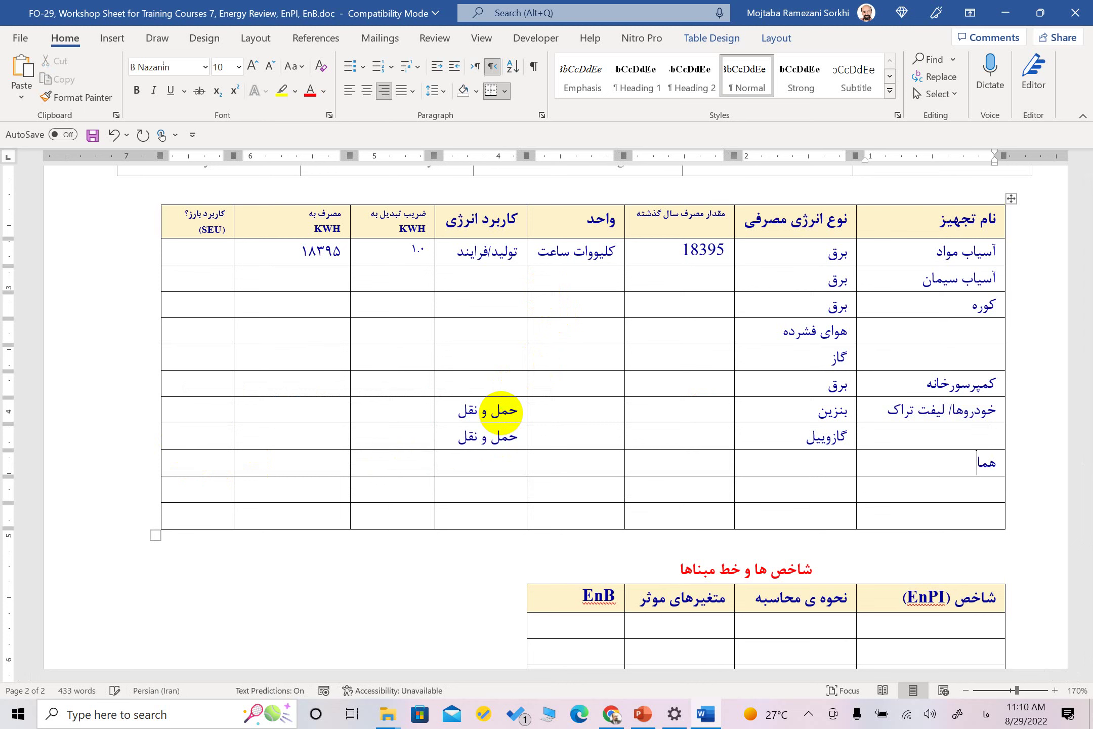
type("مهمانسرا و واحدهای اداری")
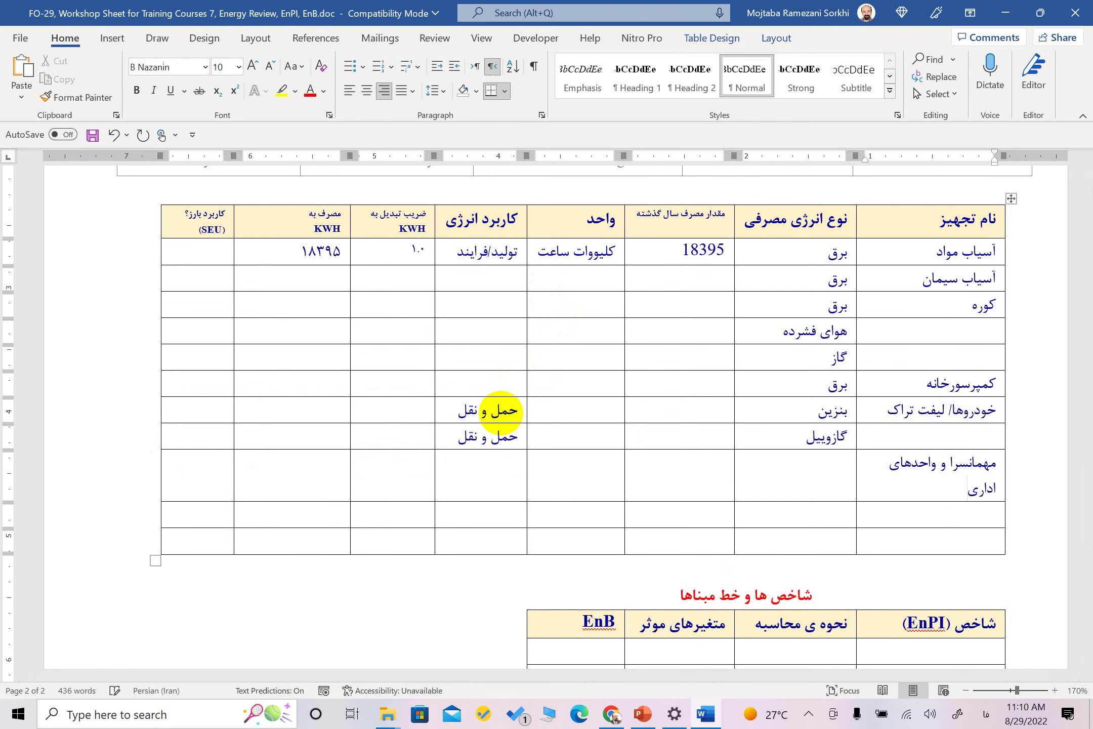
key("Tab")
type("برق")
type("گاز")
key("Tab")
key("Up")
key("Tab")
key("Tab")
Enter the guesthouse uses روشنایی, گرمایش, سرمایش and تهویه, adding a row for تهویه
type("روشنایی")
key("Down")
type("گرمایش")
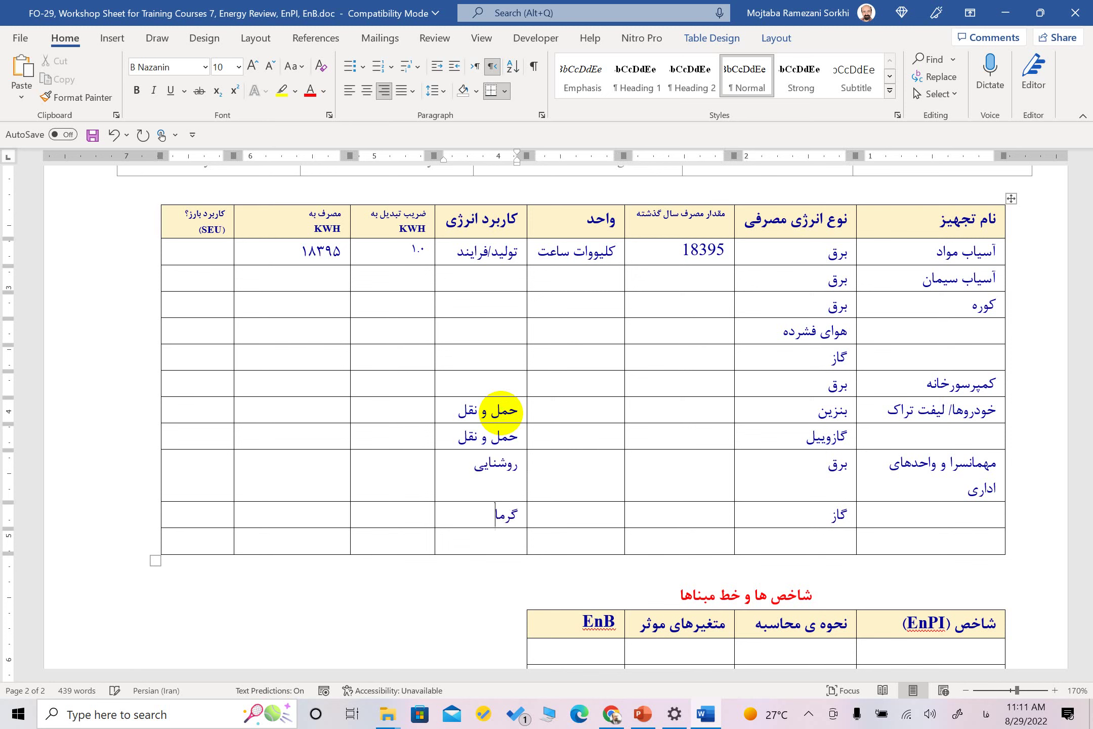
key("Down")
type("سرمایش")
key("Tab")
key("Tab")
key("Tab")
key("Tab")
key("Tab")
key("Tab")
key("Tab")
key("Tab")
key("shift+Tab")
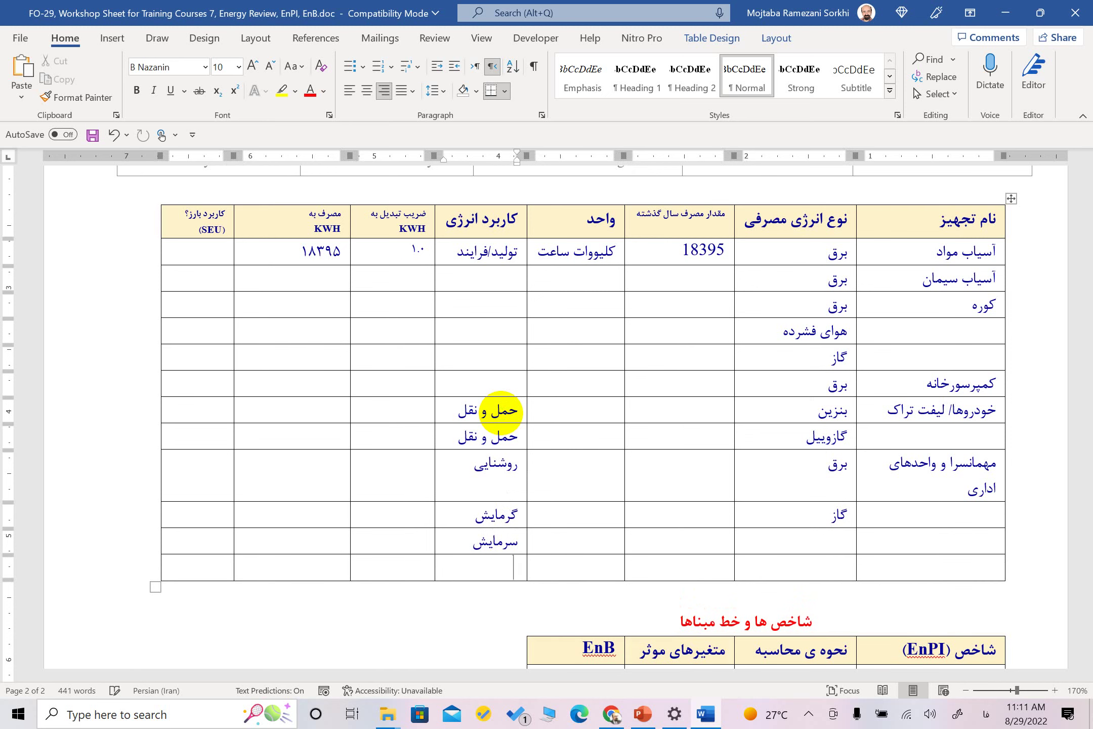
type("تهویه")
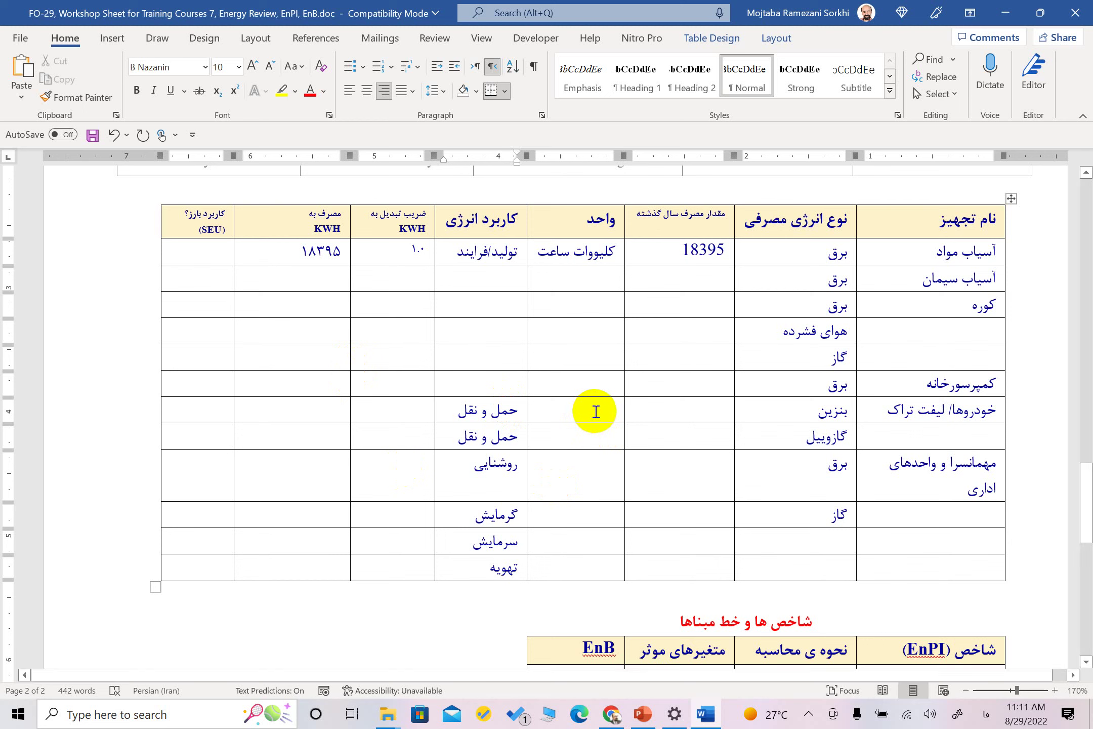
double_click(844, 513)
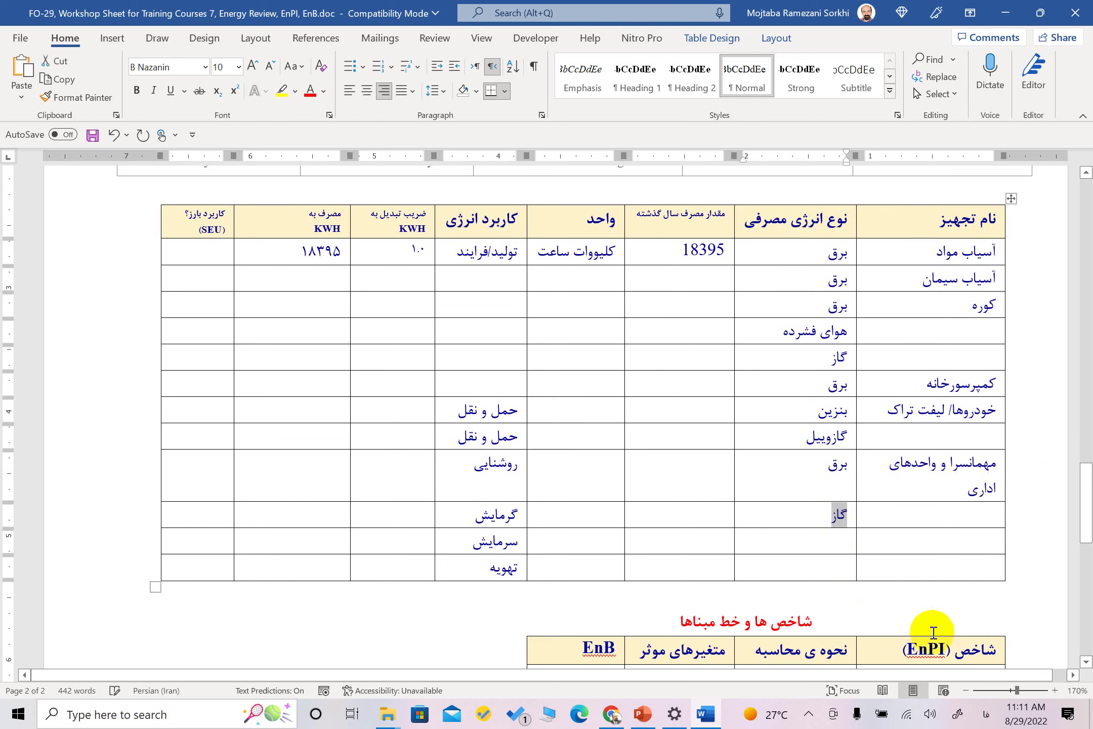
Delete the stray گاز entry from the energy-type column
key("Delete")
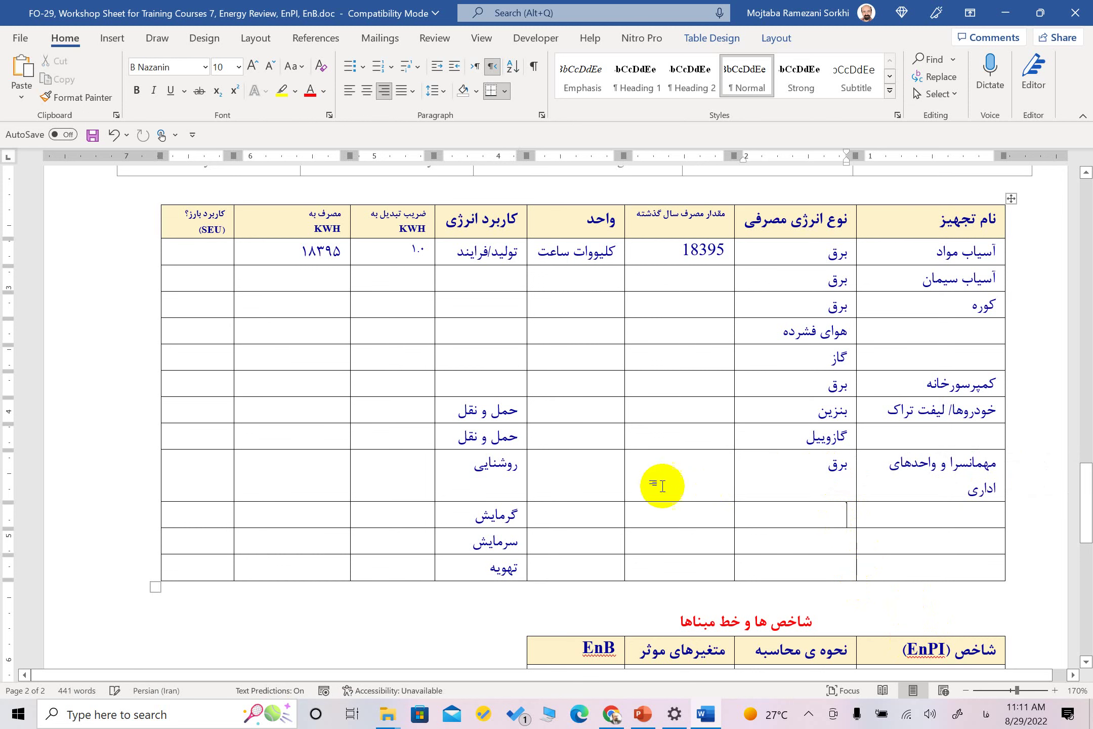
left_click(451, 494)
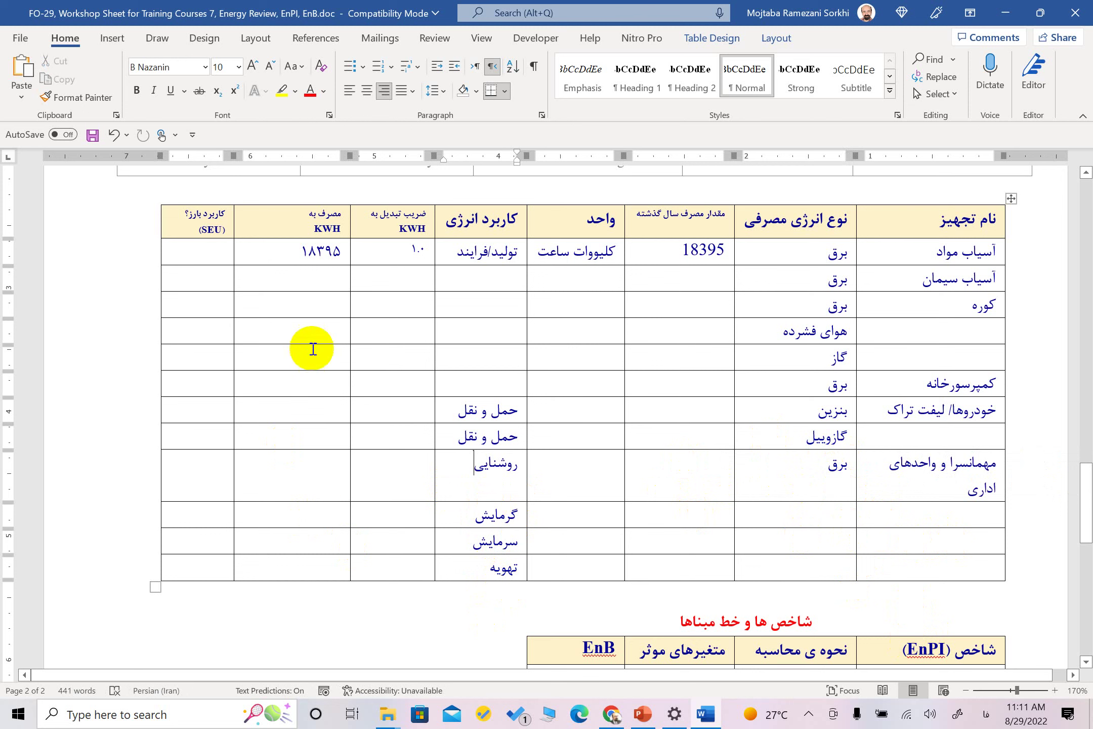
left_click(333, 279)
left_click_drag(333, 279, 332, 564)
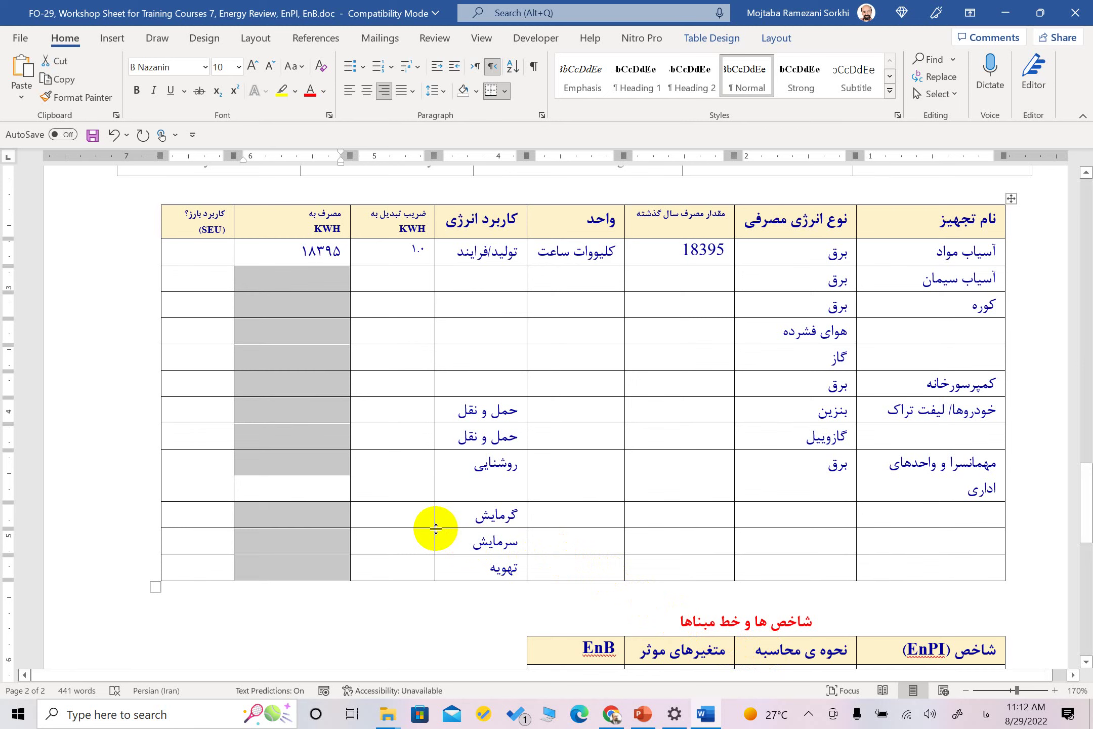
Delete the کاربرد بارز؟ (SEU) column from the energy table
left_click_drag(208, 226, 214, 566)
right_click(214, 565)
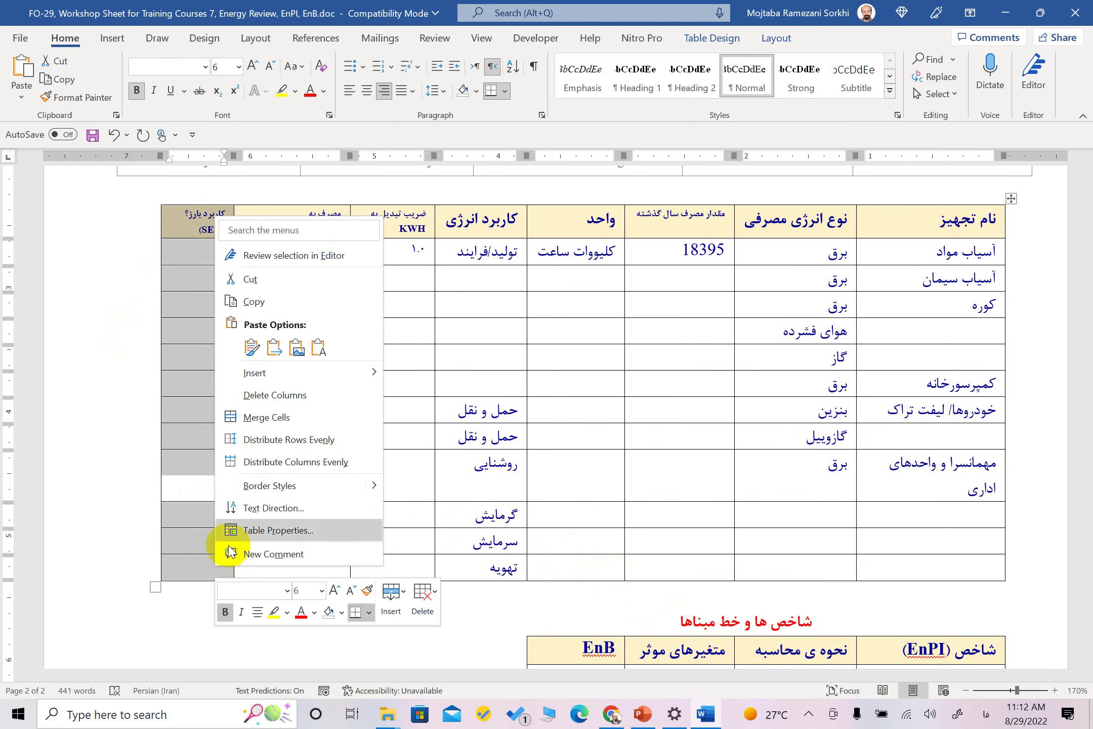
left_click(283, 396)
left_click(973, 585)
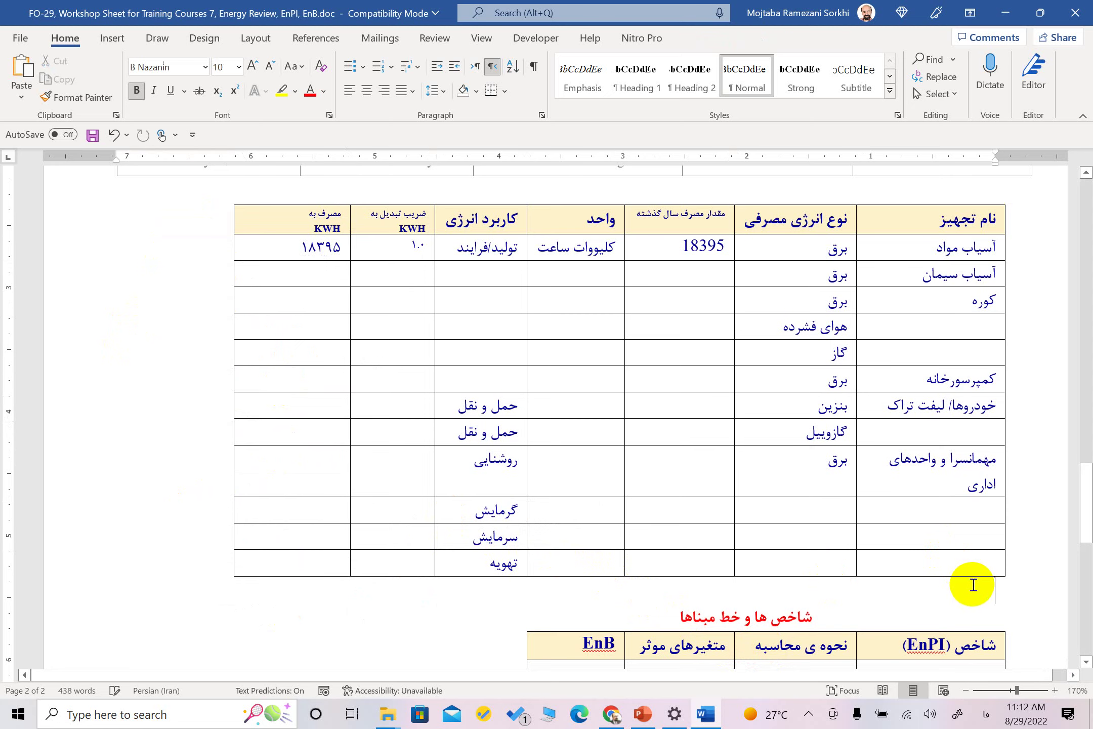
Insert a two-column table below the energy table headed کاربردها
key("Return")
scroll(973, 585, "down", 2)
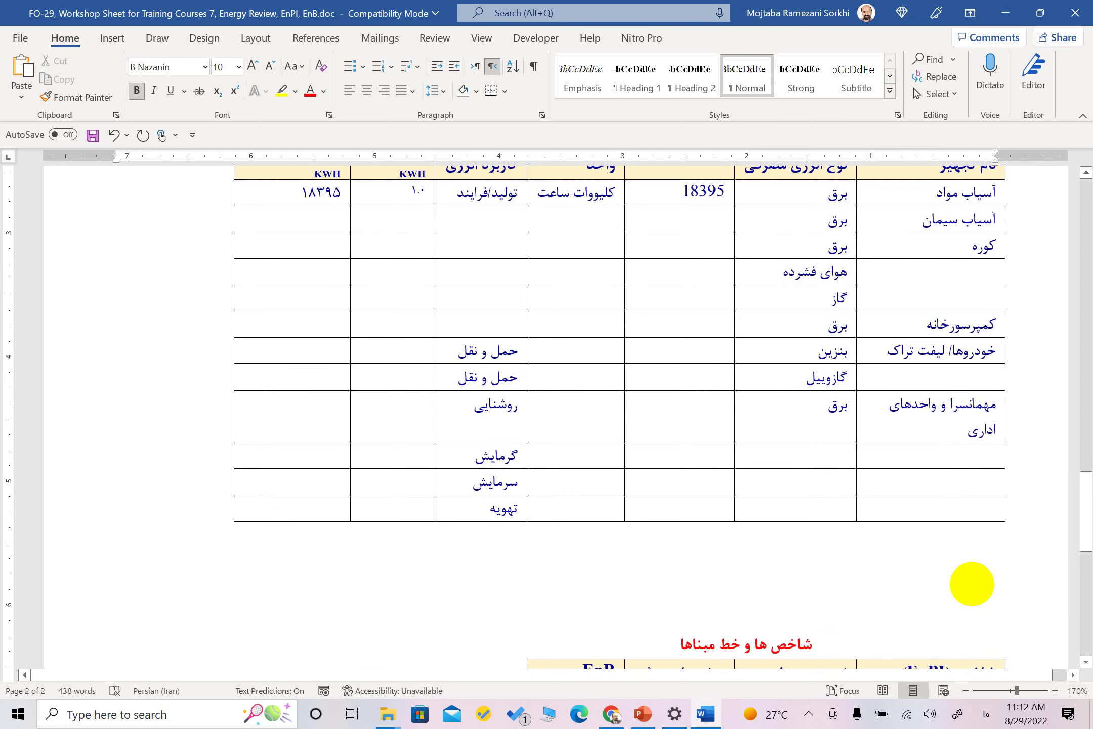
left_click(112, 38)
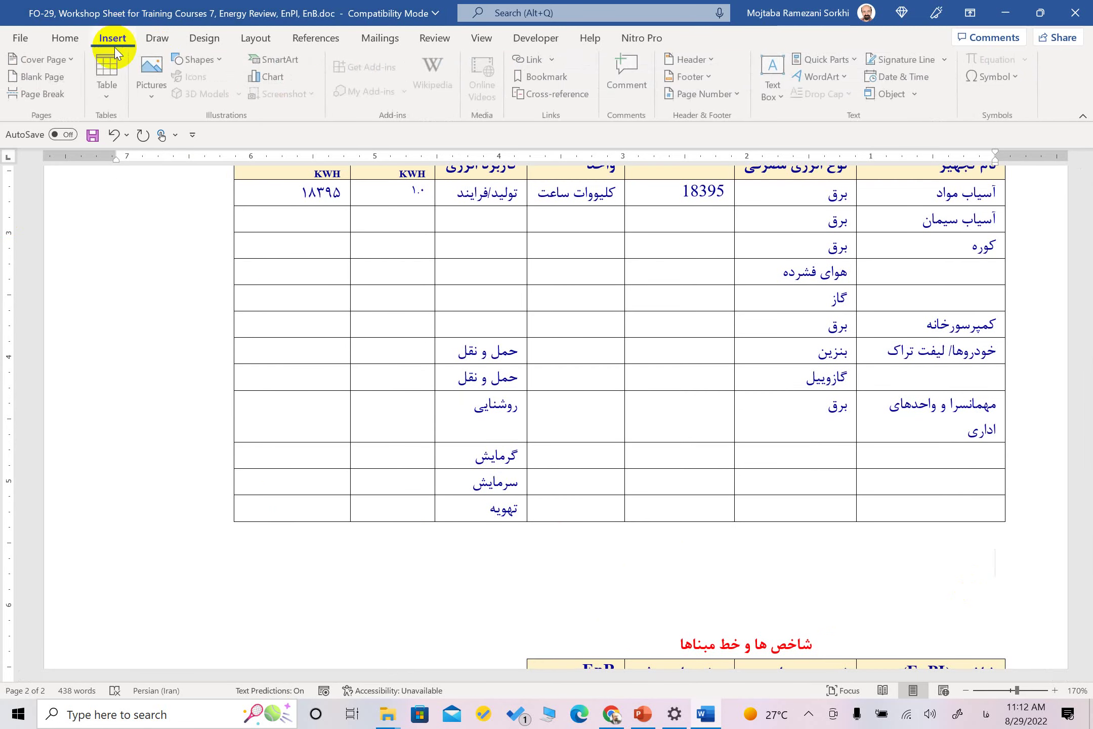
left_click(112, 90)
left_click(113, 229)
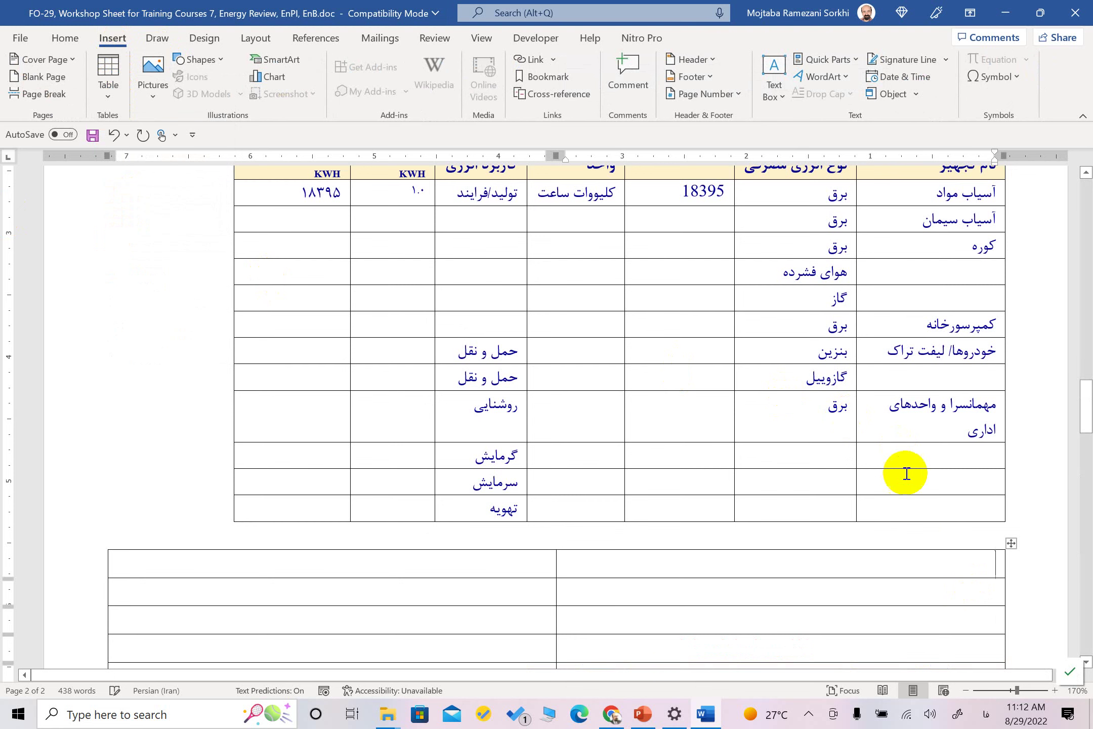
type("کا")
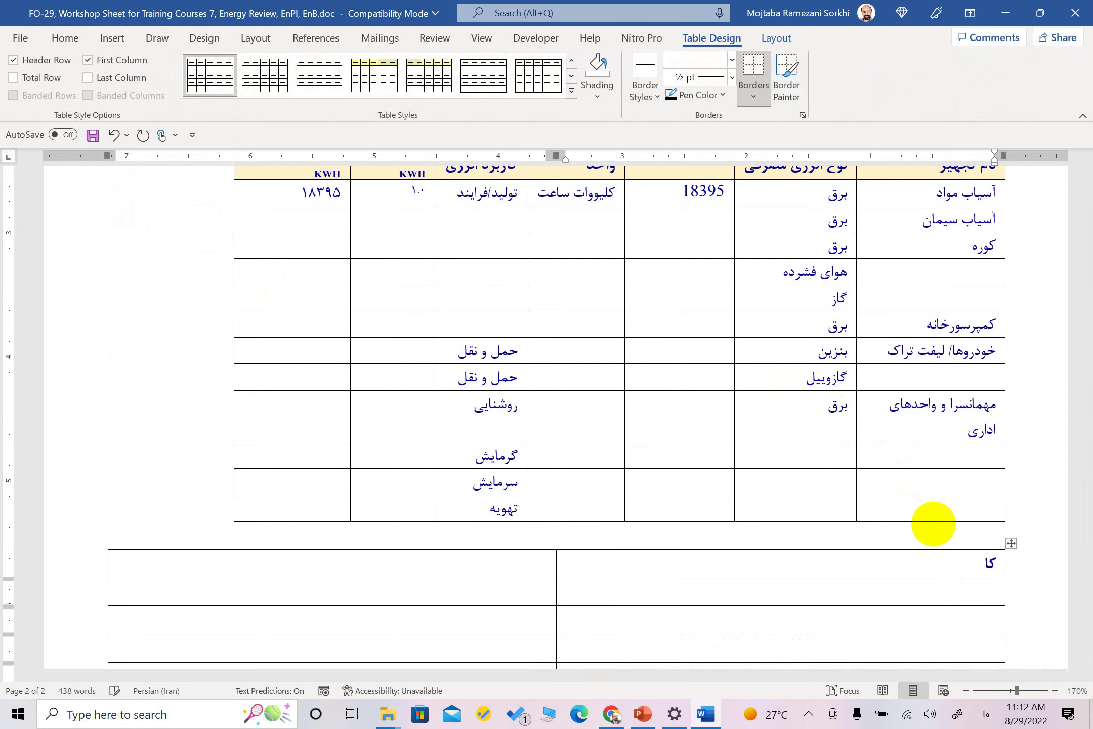
type("ربردها")
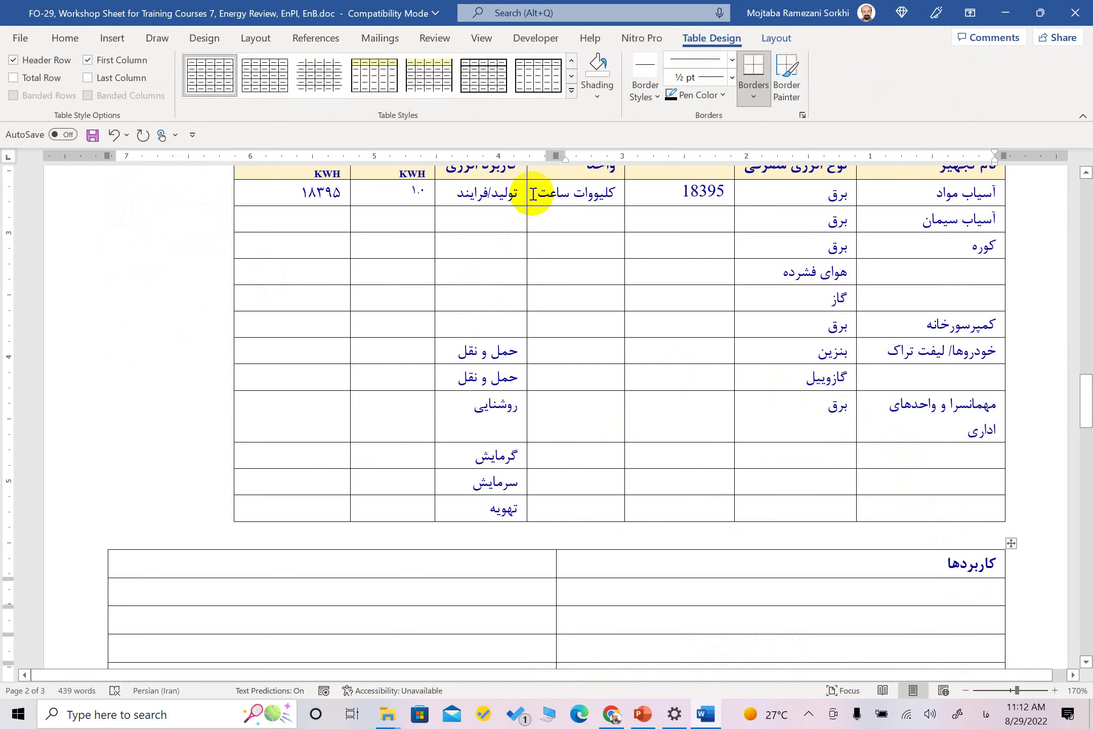
Copy the energy uses from تولید/فرایند through تهویه into the new table
left_click_drag(519, 194, 459, 191)
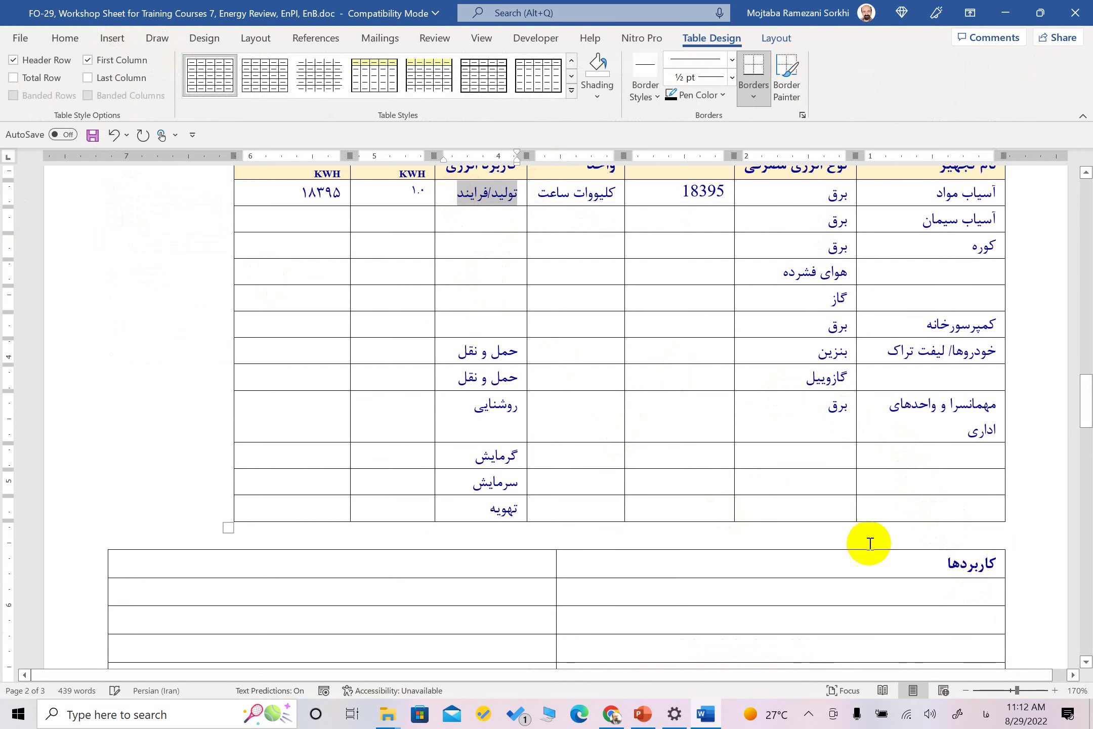
key("ctrl+c")
left_click(968, 600)
key("ctrl+v")
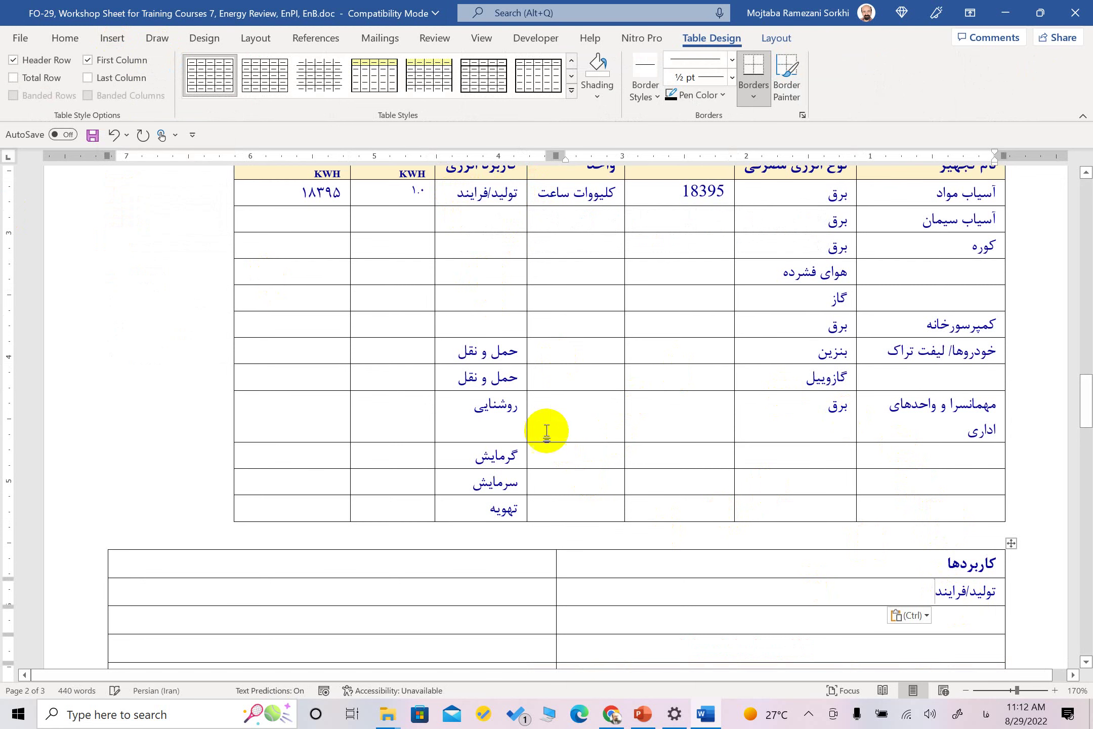
left_click_drag(505, 375, 503, 503)
scroll(871, 495, "down", 3)
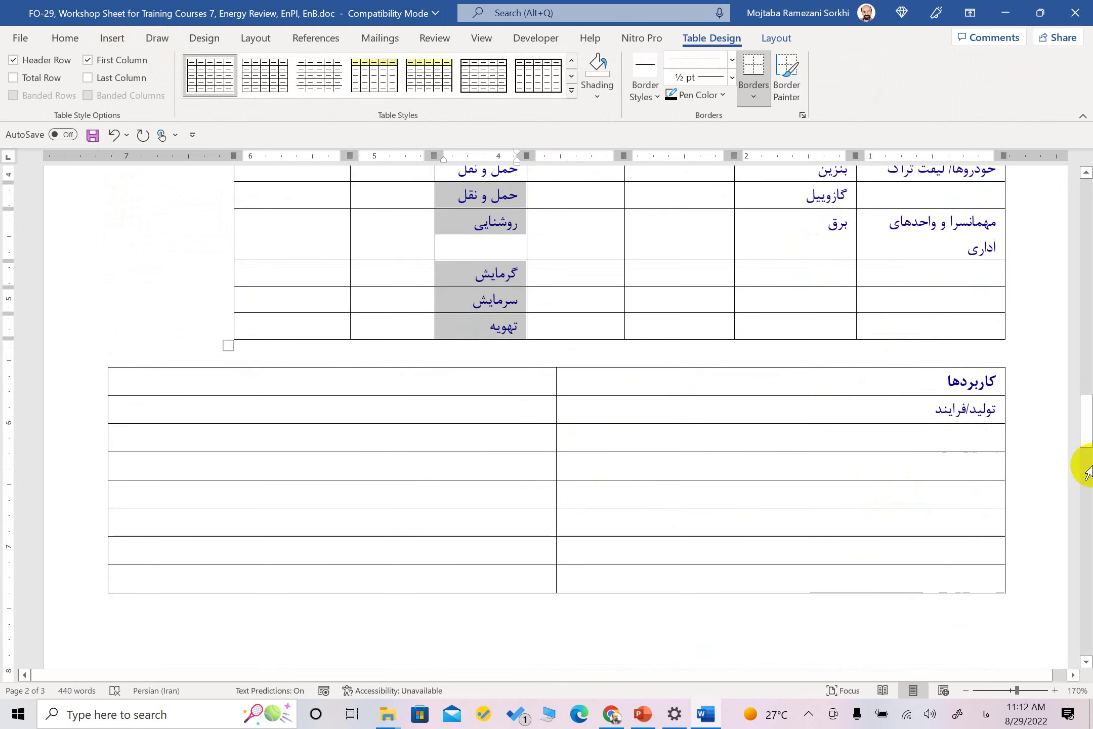
key("ctrl+c")
left_click(977, 439)
key("ctrl+v")
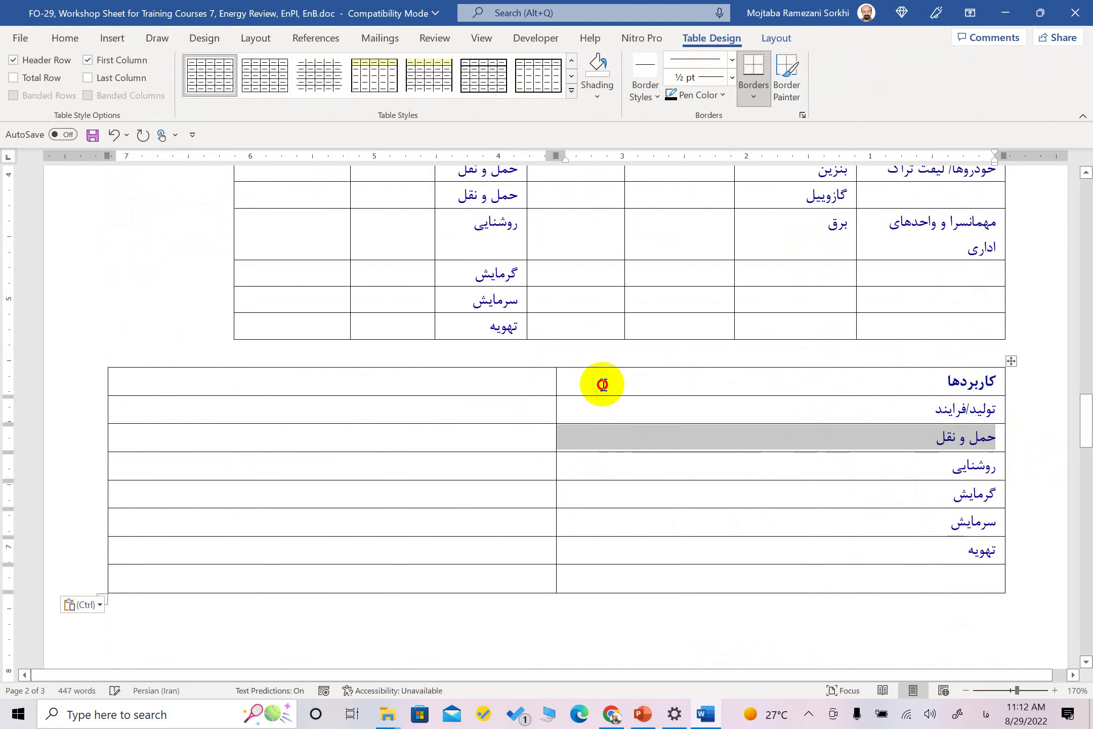
left_click(602, 385)
left_click_drag(561, 155, 871, 188)
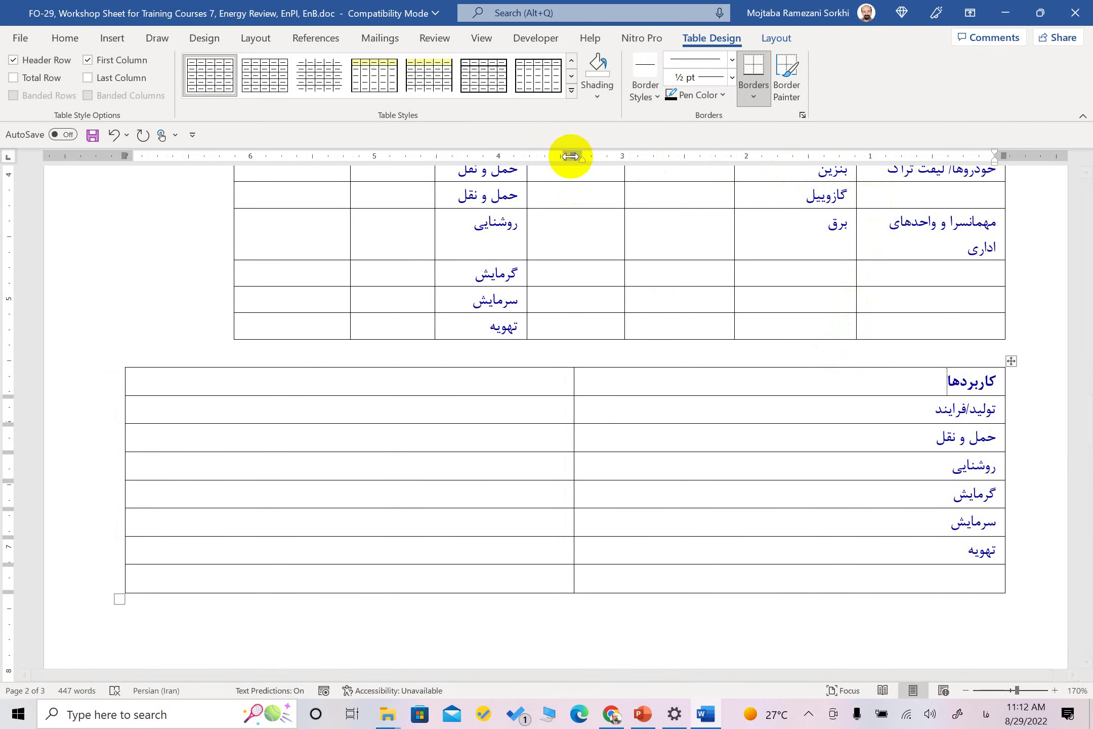
Head the value column مقدار and narrow the uses table from its left side
mouse_move(571, 157)
left_mouse_down()
mouse_move(796, 161)
mouse_move(907, 149)
left_mouse_up()
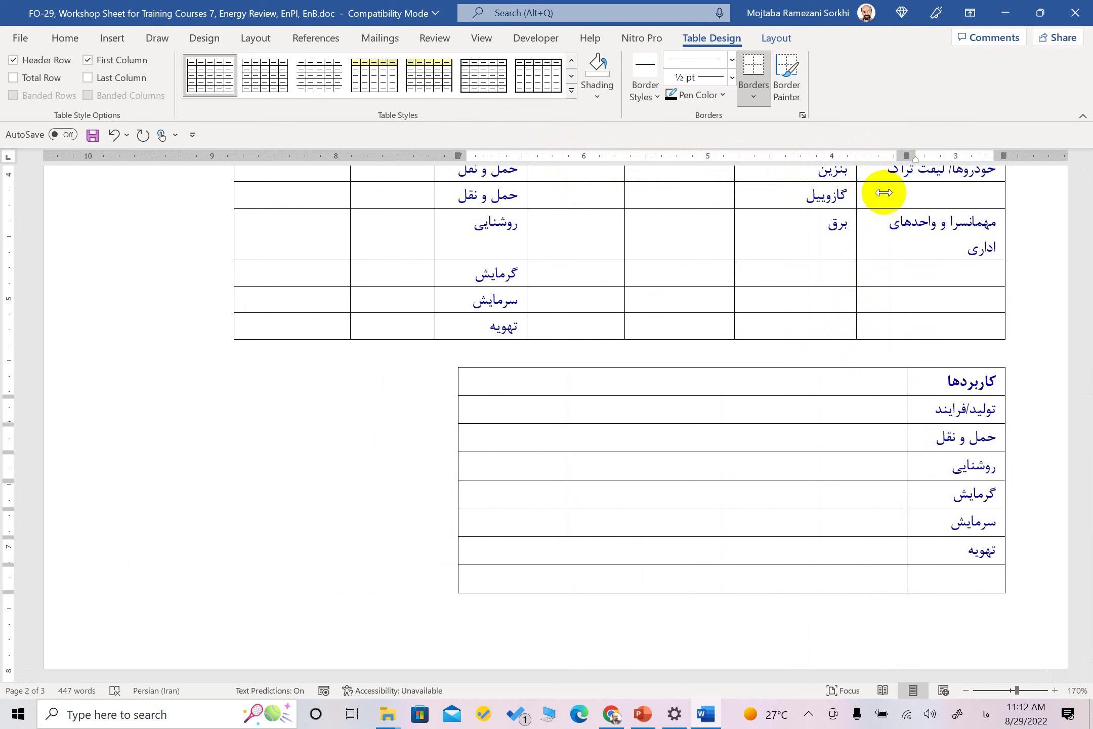
left_click(872, 377)
type("مقد")
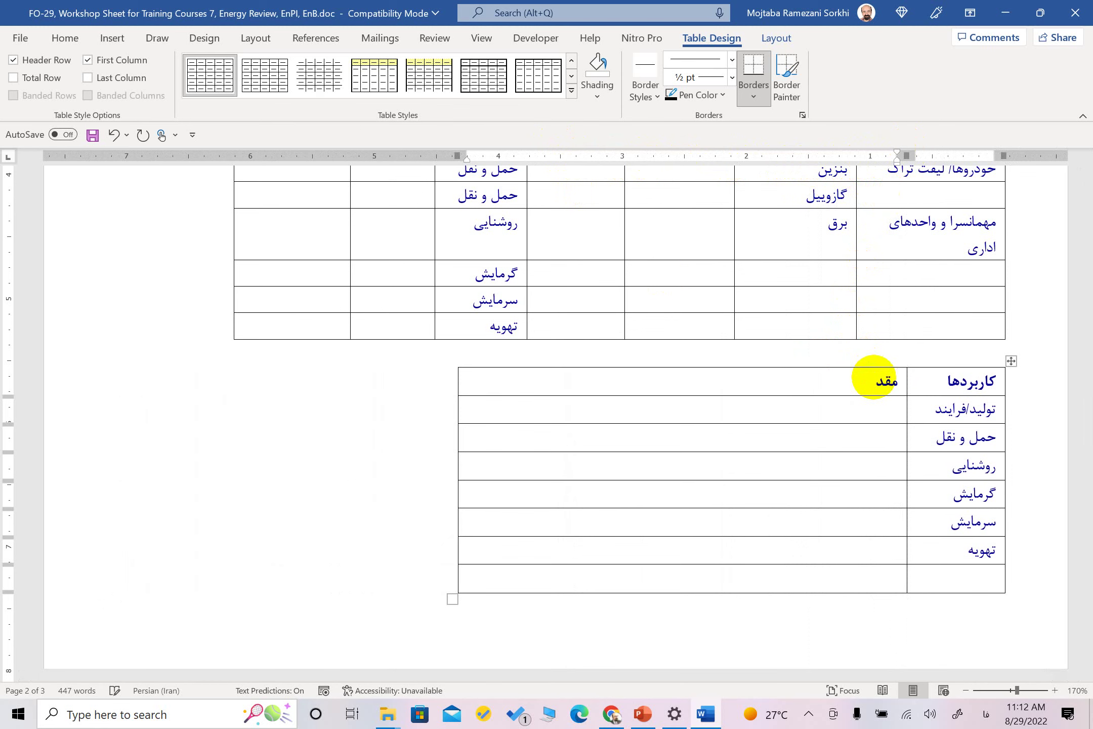
type("ار")
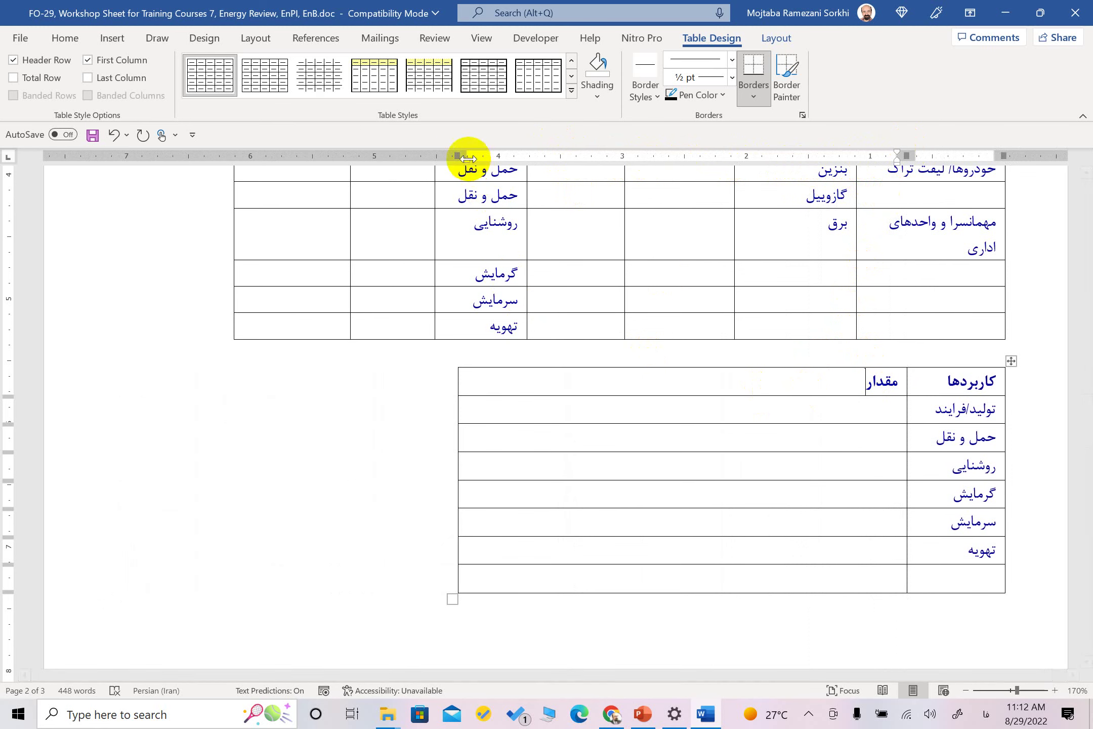
left_click_drag(467, 158, 792, 183)
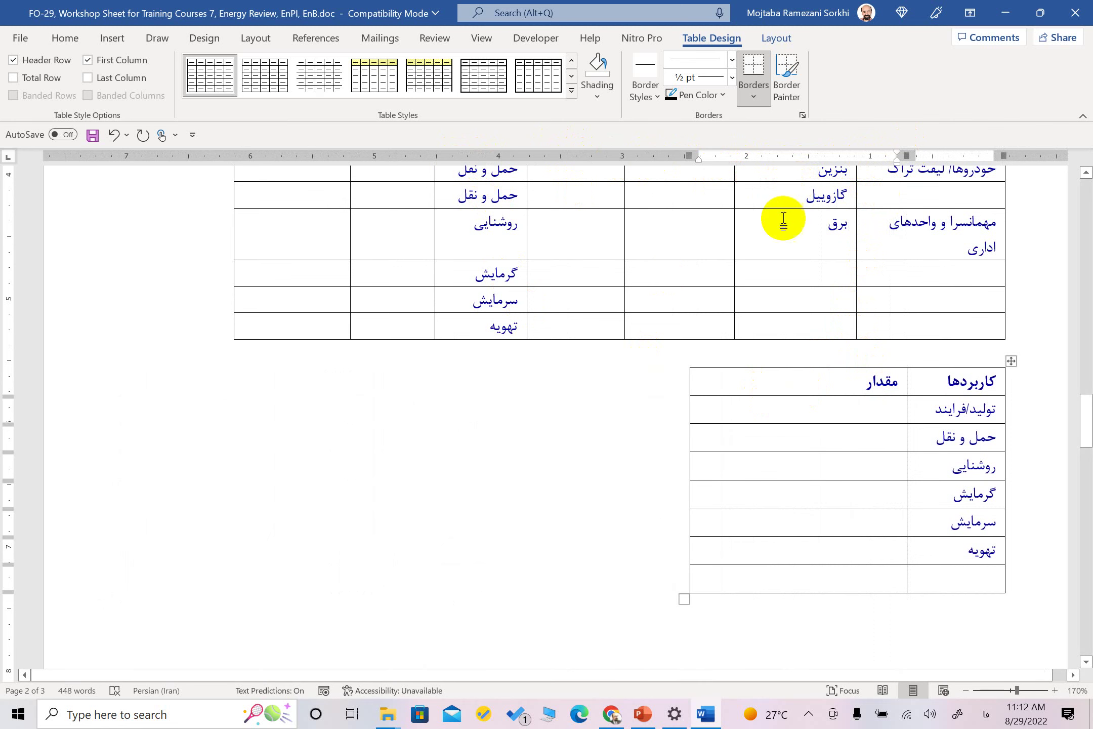
Insert a new column to the left headed SEU?
left_click(758, 416)
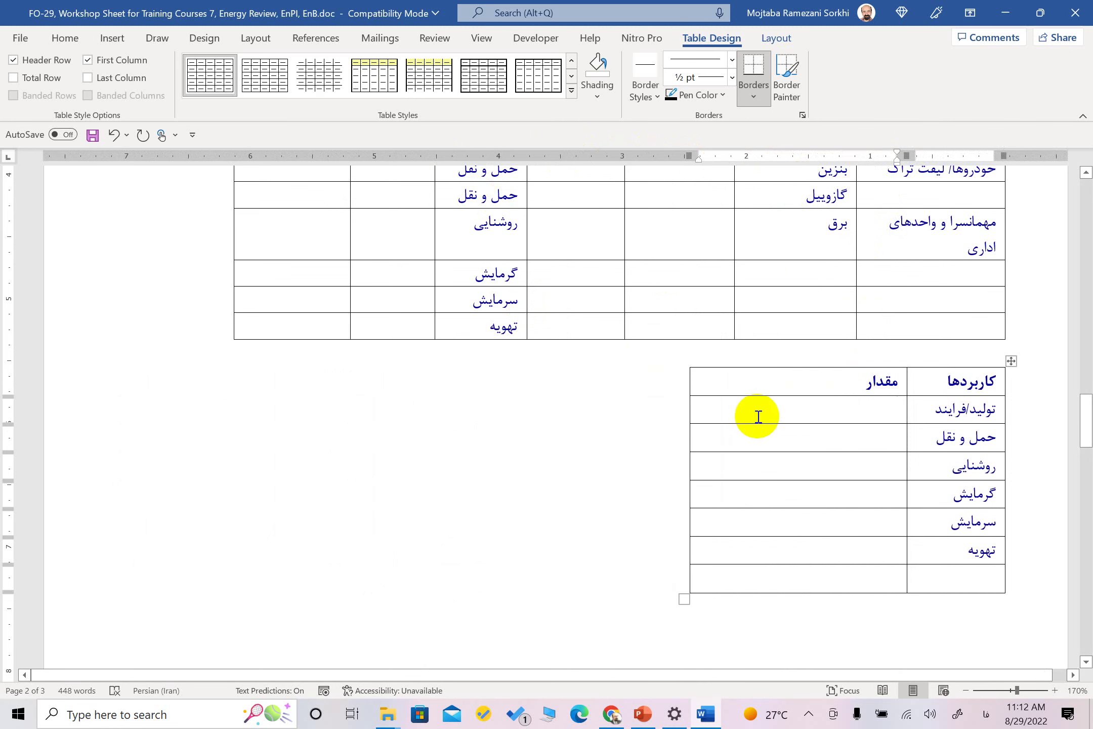
right_click(760, 405)
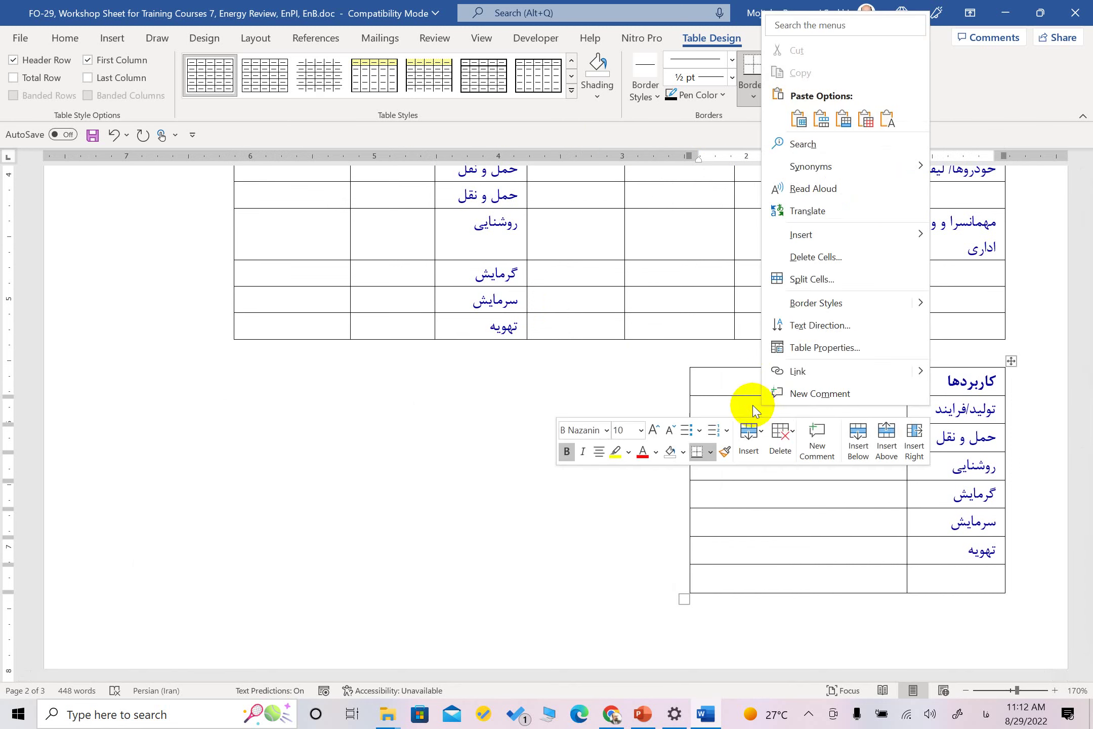
mouse_move(809, 231)
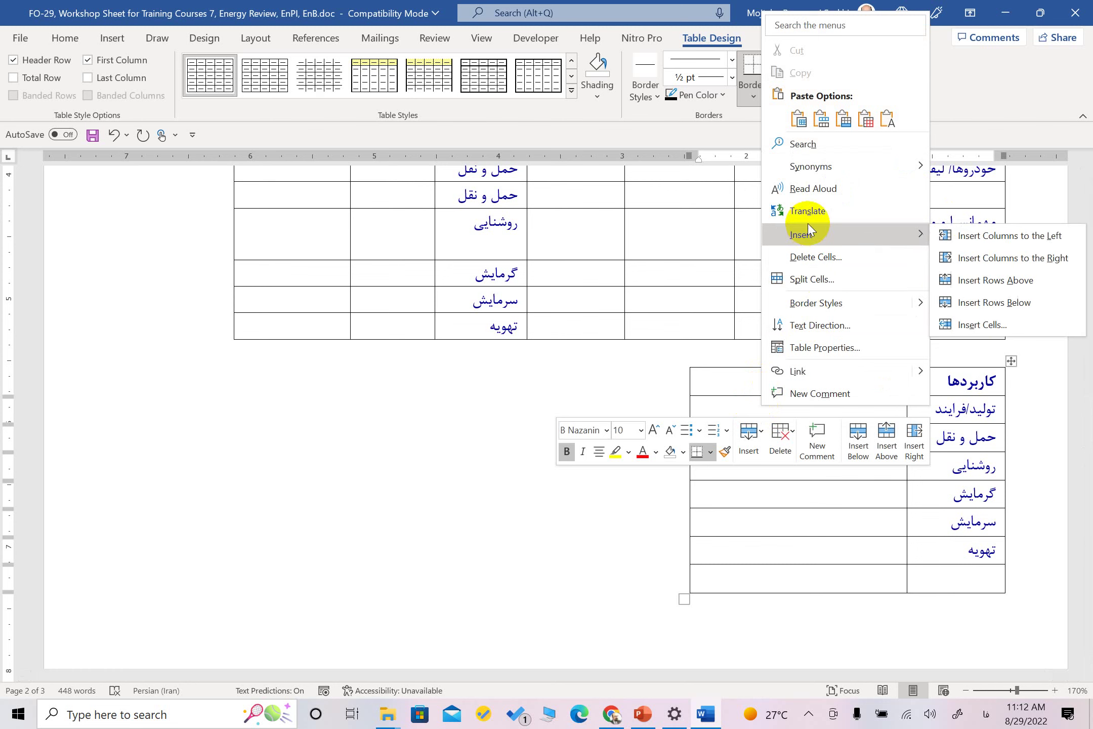
left_click(996, 236)
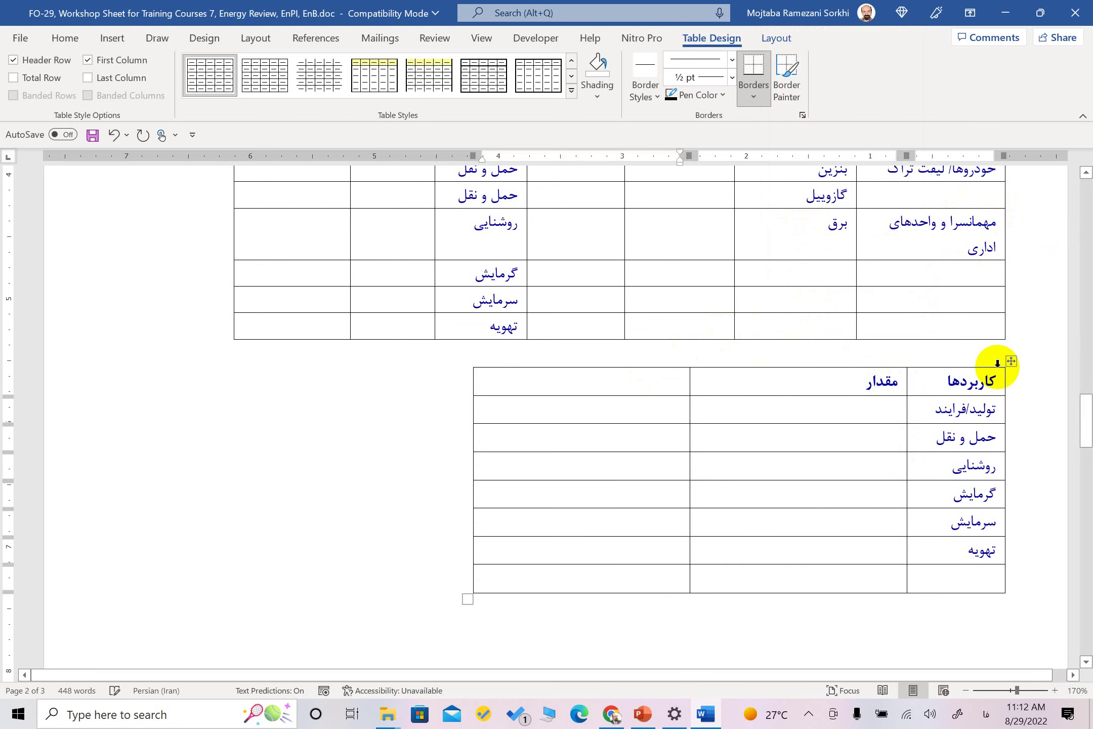
key("alt+shift")
type("SEU?")
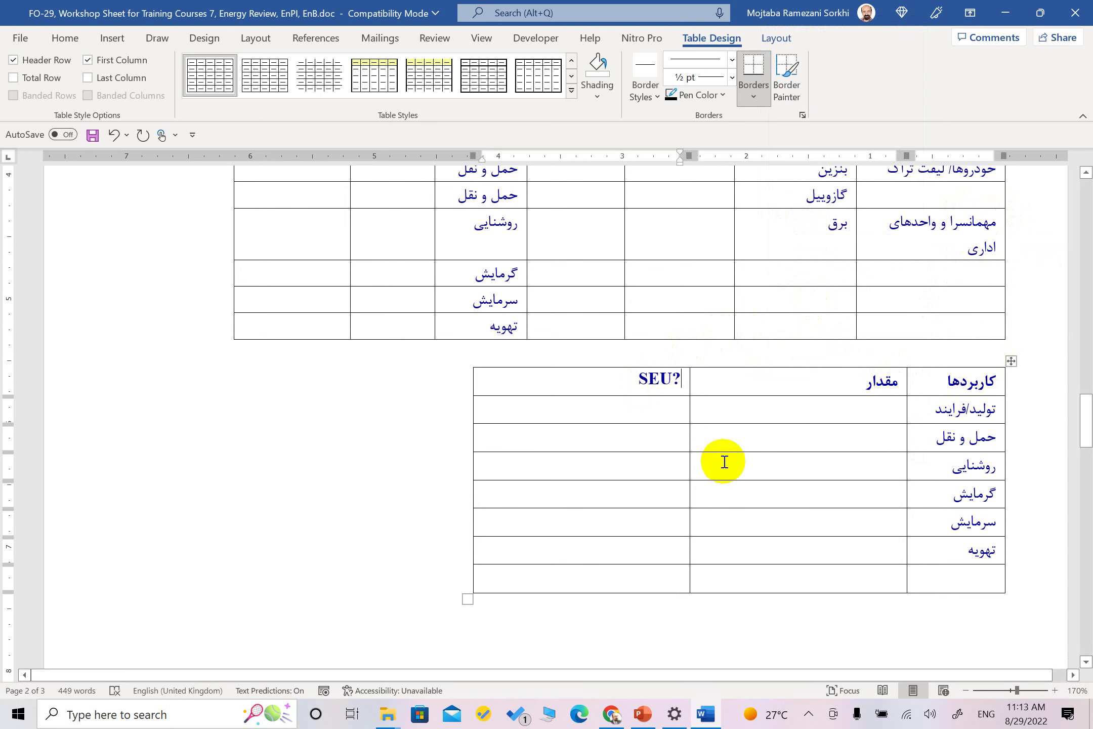
Widen the EnPI table's نحوه ی محاسبه and متغیرهای موثر columns, pushing EnB further left
scroll(839, 368, "down", 10)
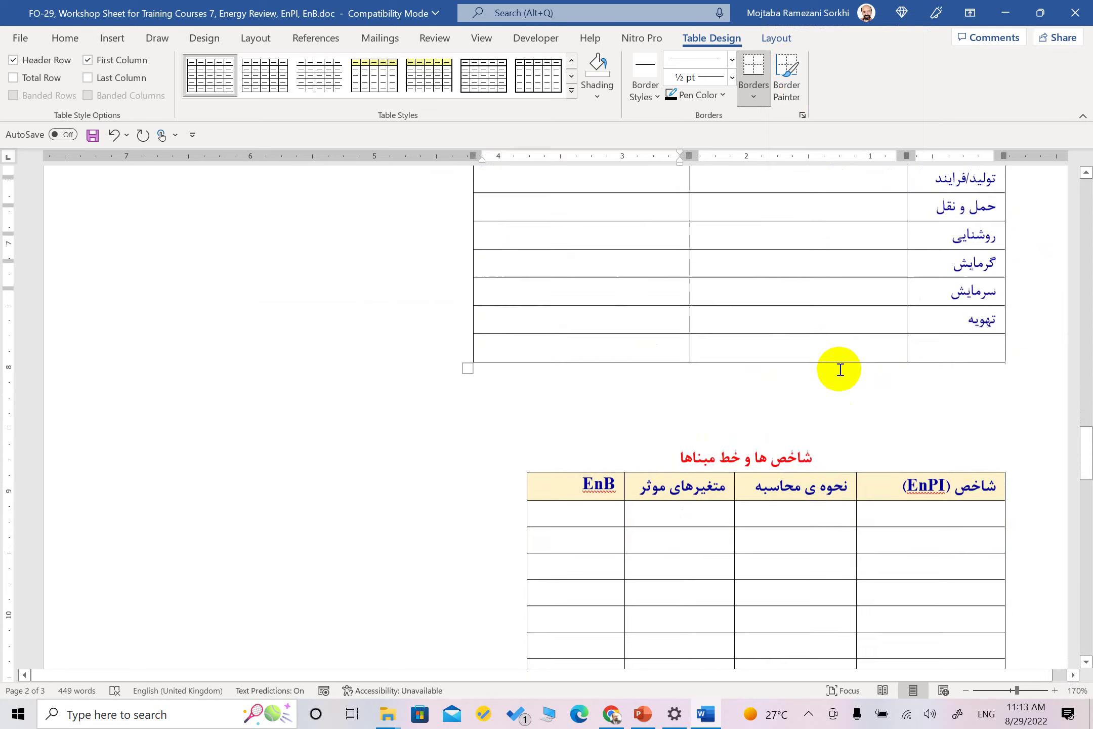
scroll(902, 304, "up", 2)
scroll(903, 304, "up", 1)
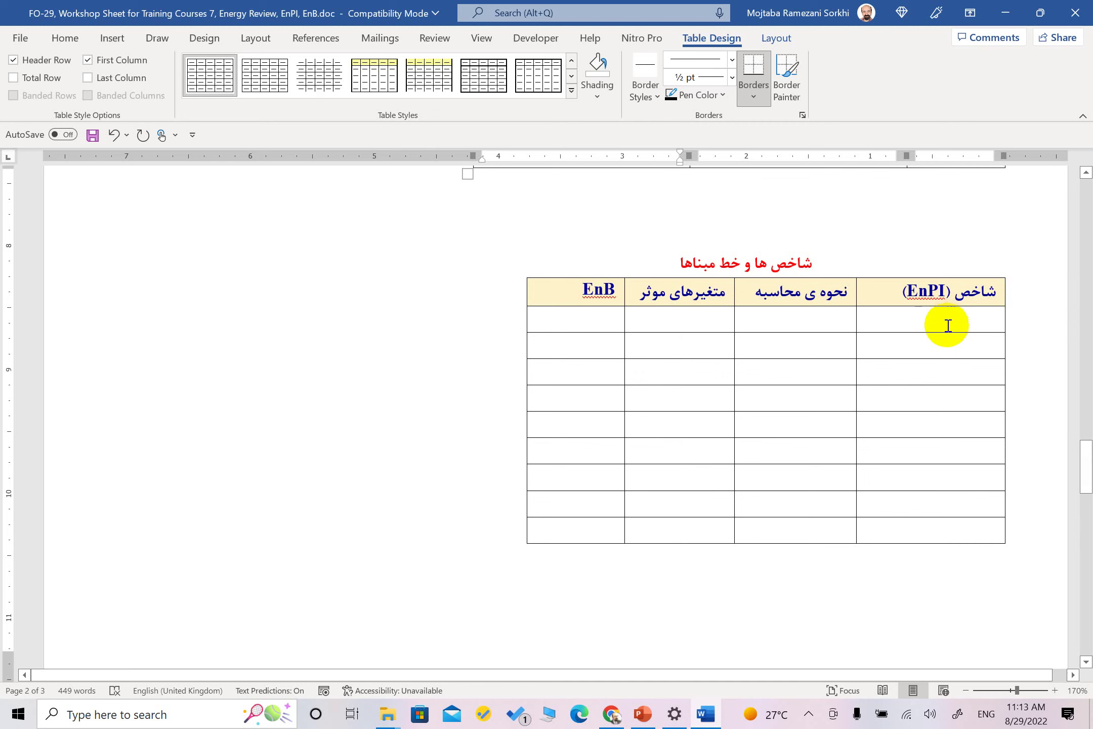
left_click(948, 325)
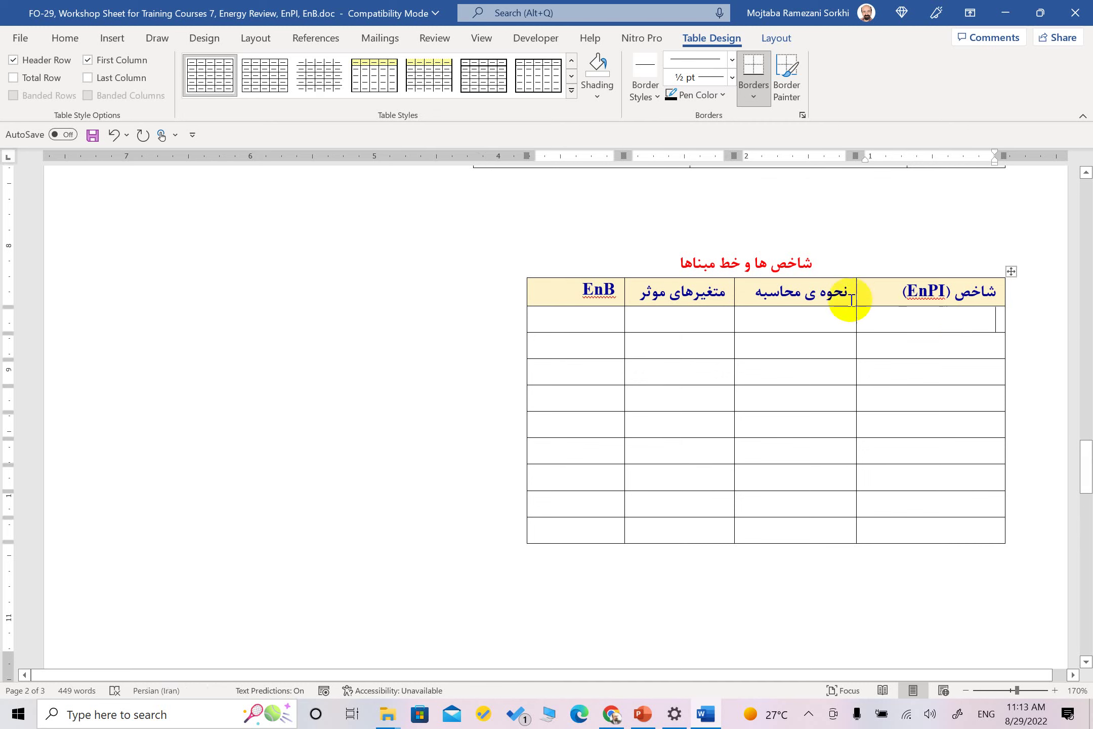
left_click(828, 329)
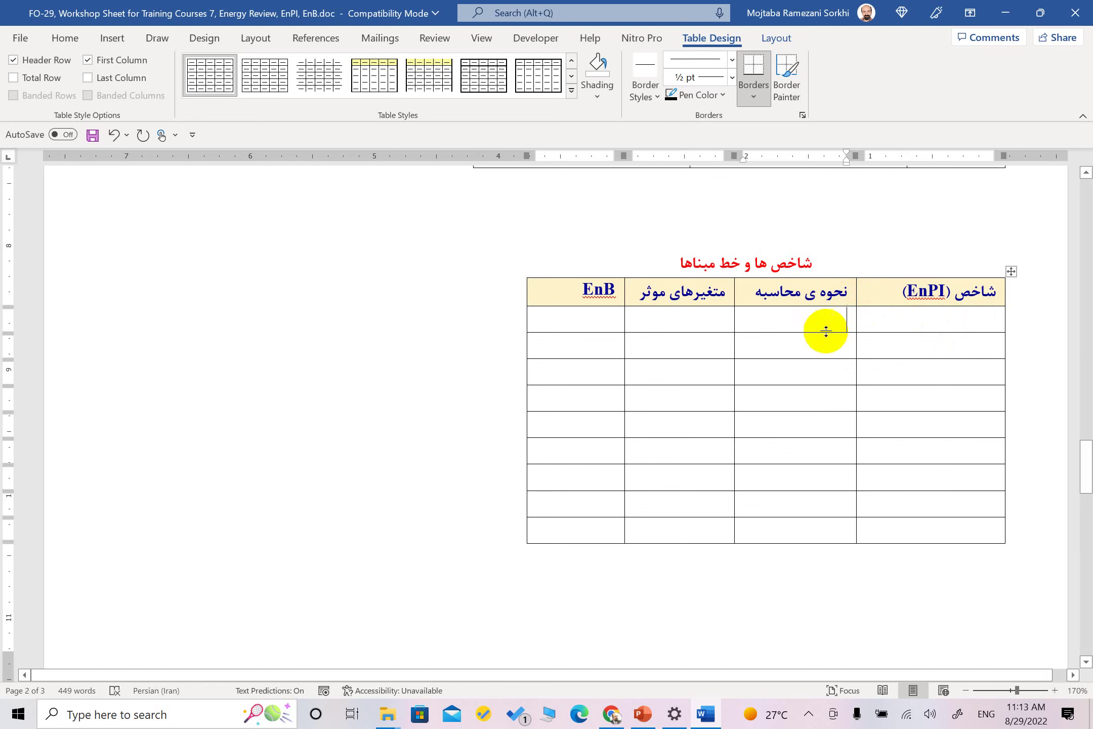
left_click_drag(732, 156, 654, 158)
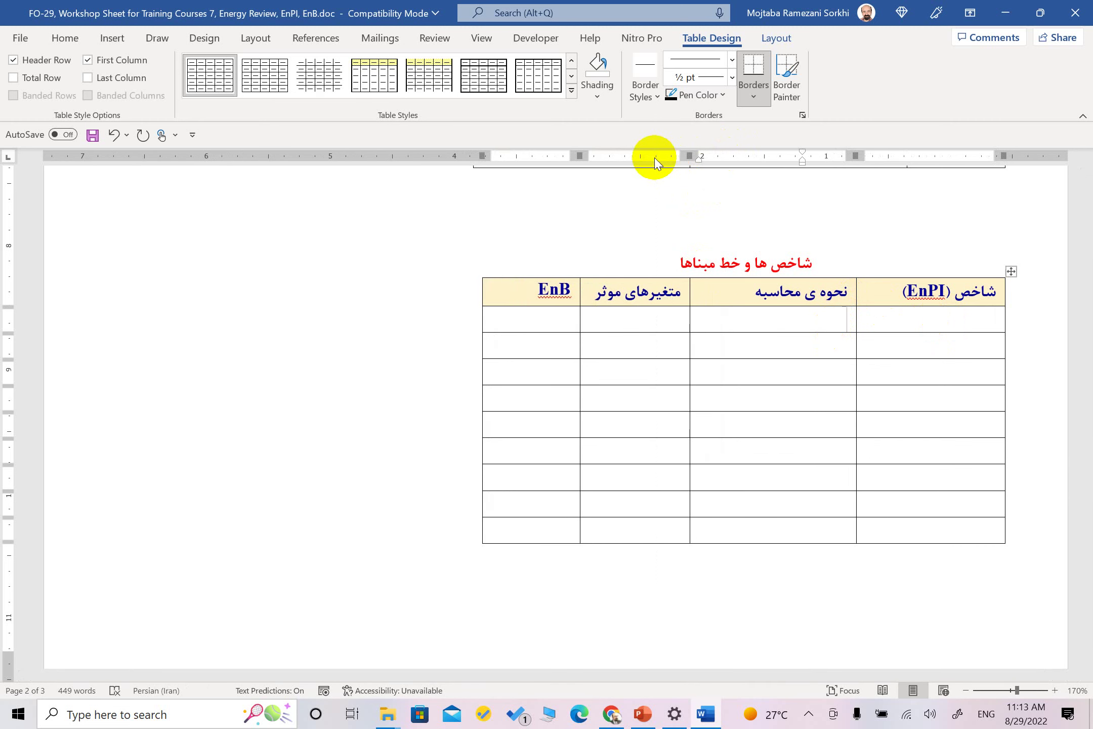
left_click(656, 319)
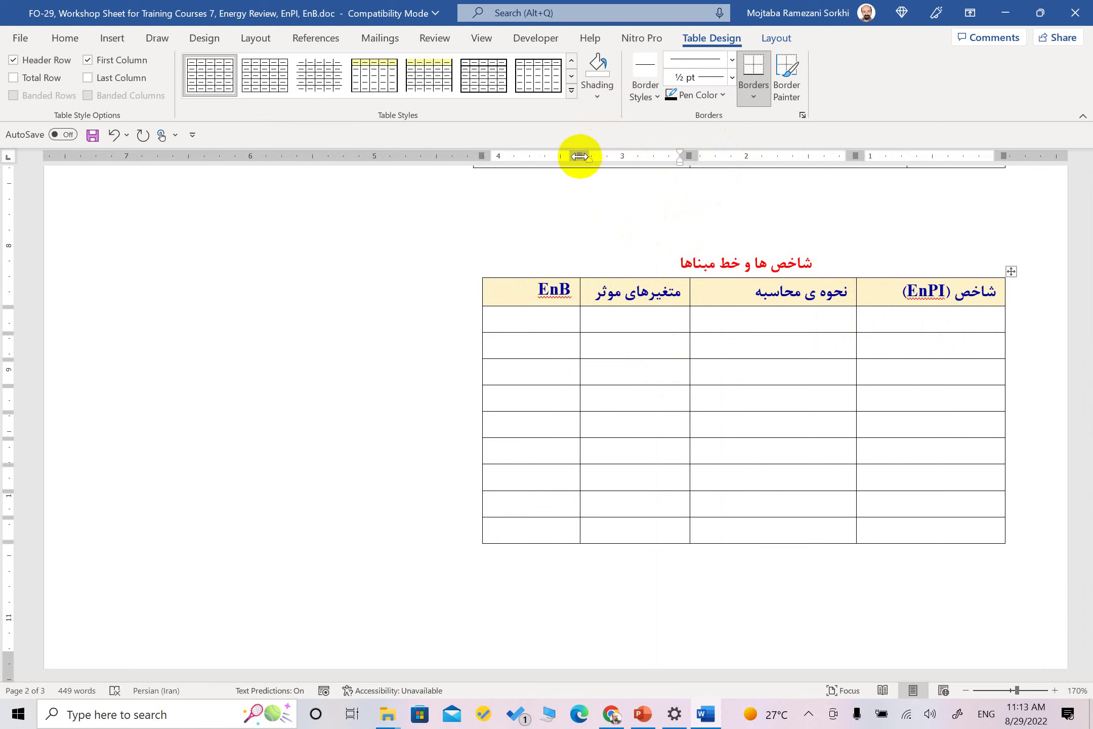
mouse_move(580, 156)
left_mouse_down()
mouse_move(485, 156)
mouse_move(467, 171)
left_mouse_up()
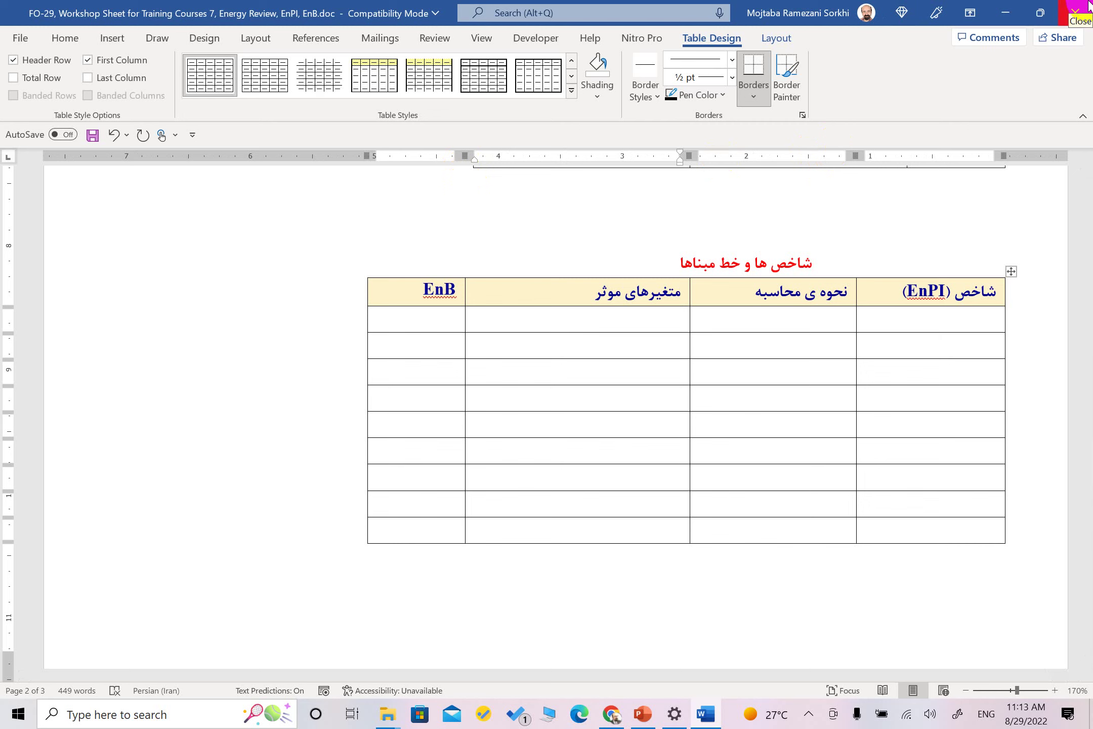
left_click(1088, 6)
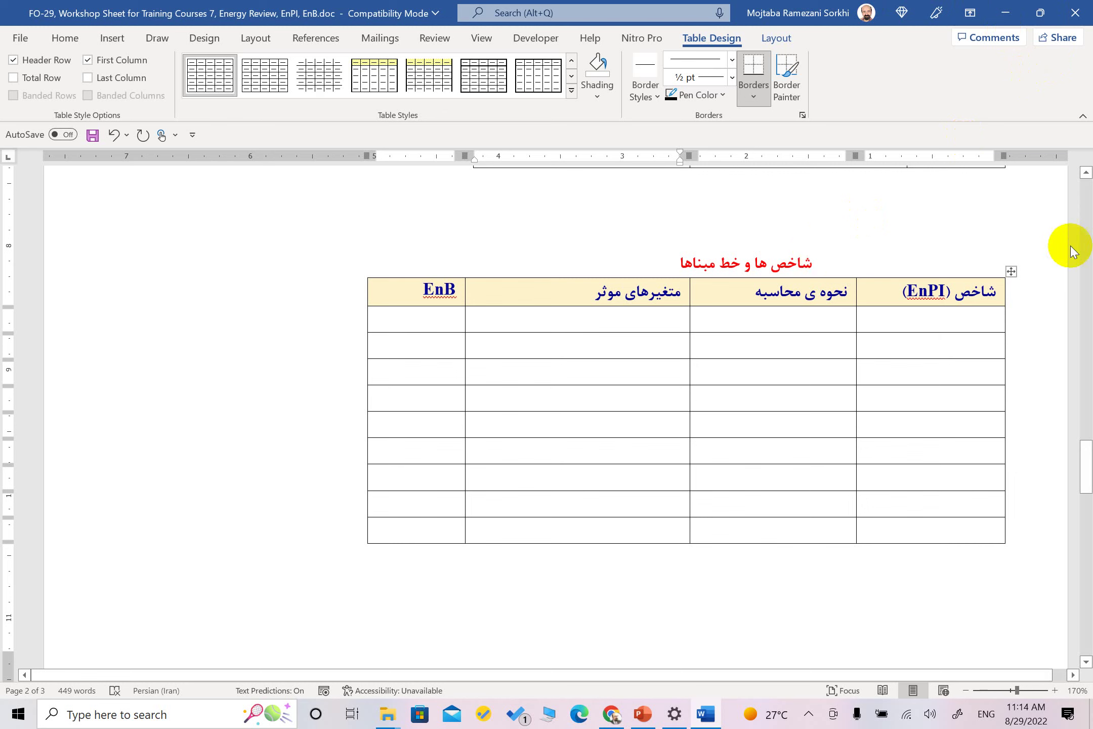
left_click(941, 320)
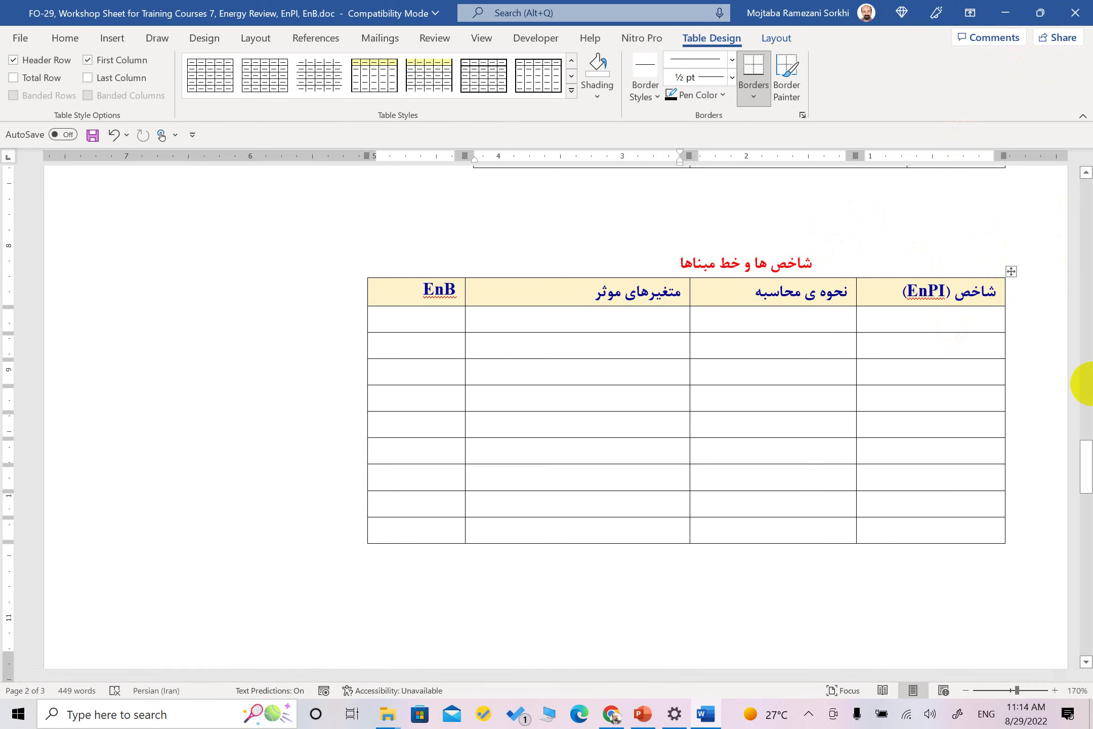
Fill the first EnPI row: indicator راندمان کوره, calculated as میزان مصرف انرژی به ازای یک تن کلینکر
type("Vhknlhk")
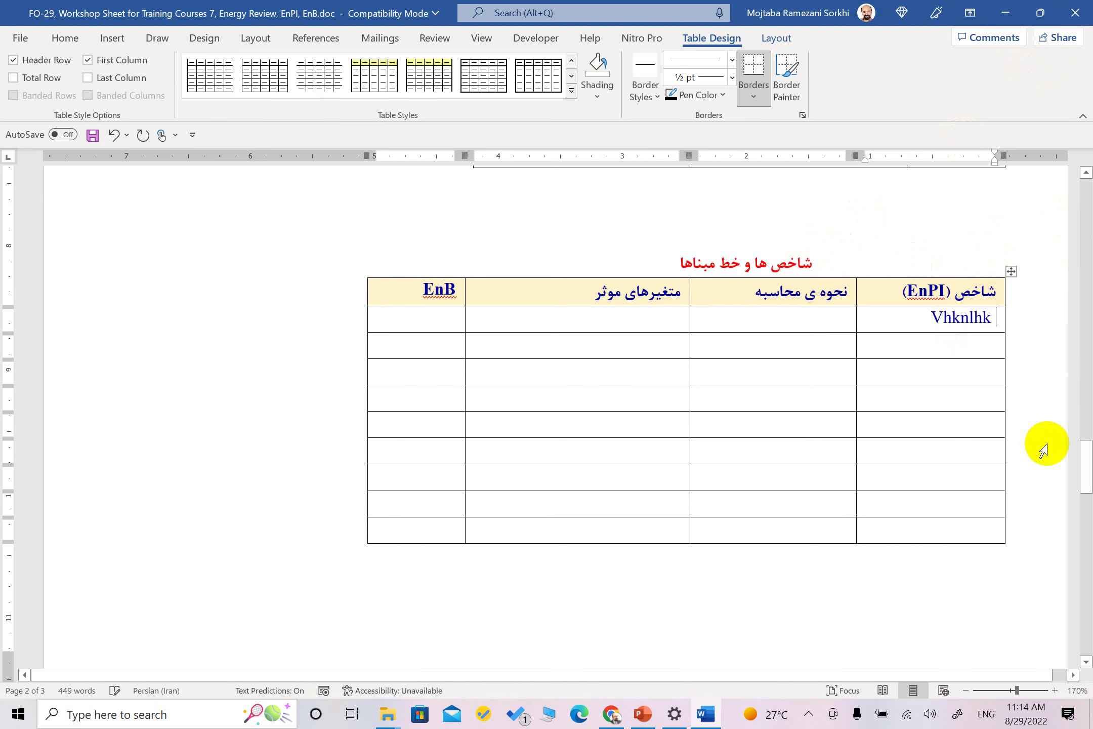
key("ctrl+z")
key("super+space")
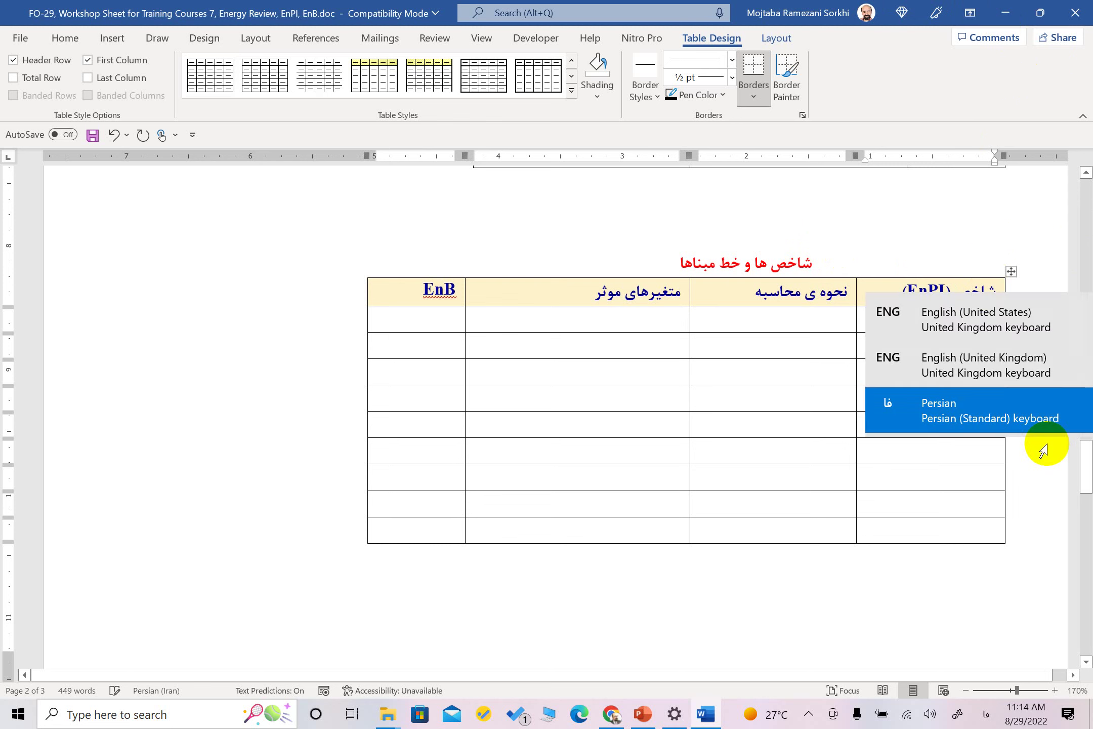
type("راندم")
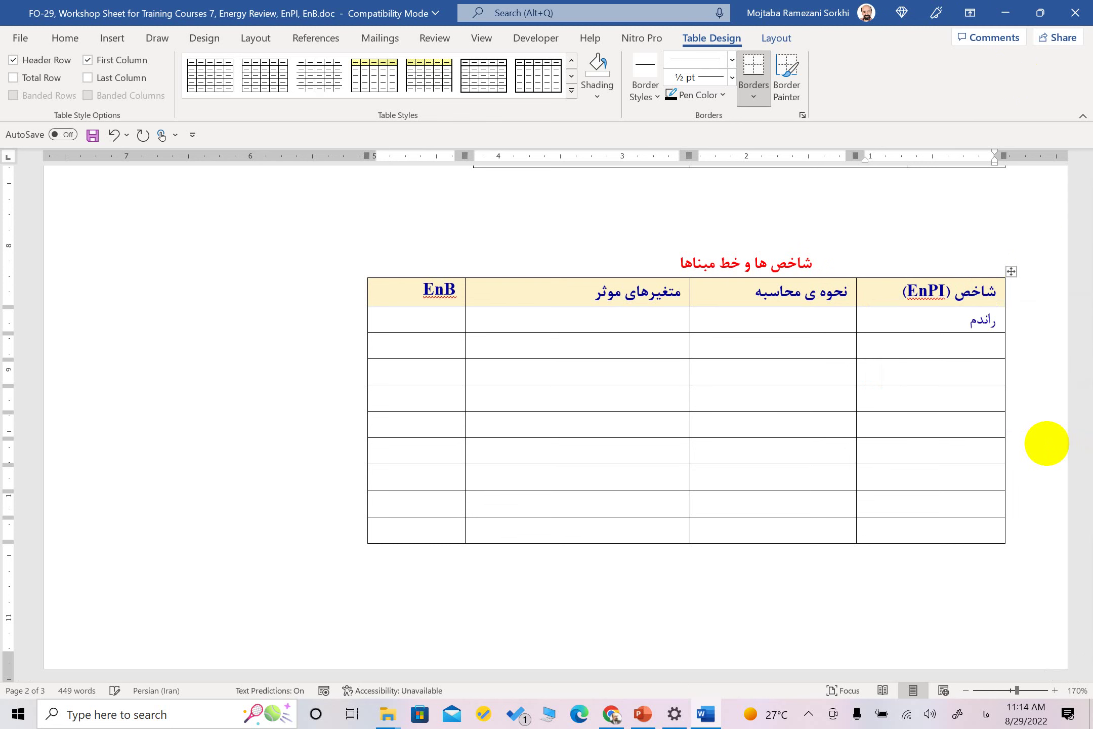
type("ان کوره")
key("Tab")
type("میزان مصرف ا")
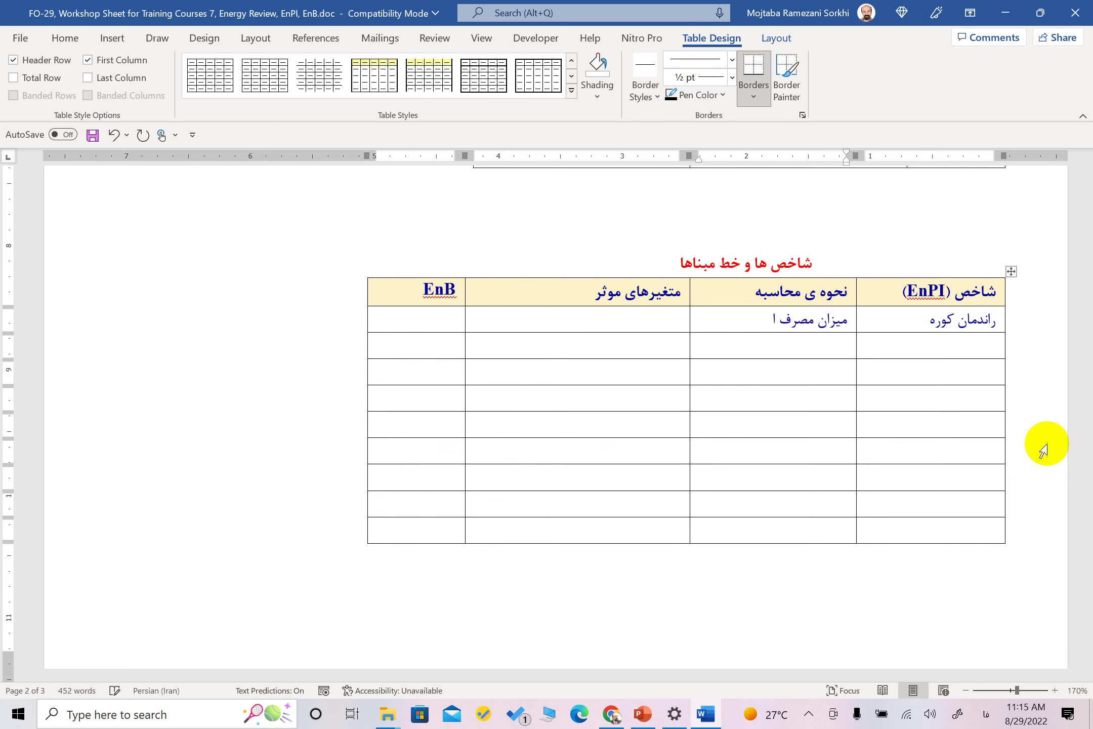
type("نرژی به ازای یک واحد")
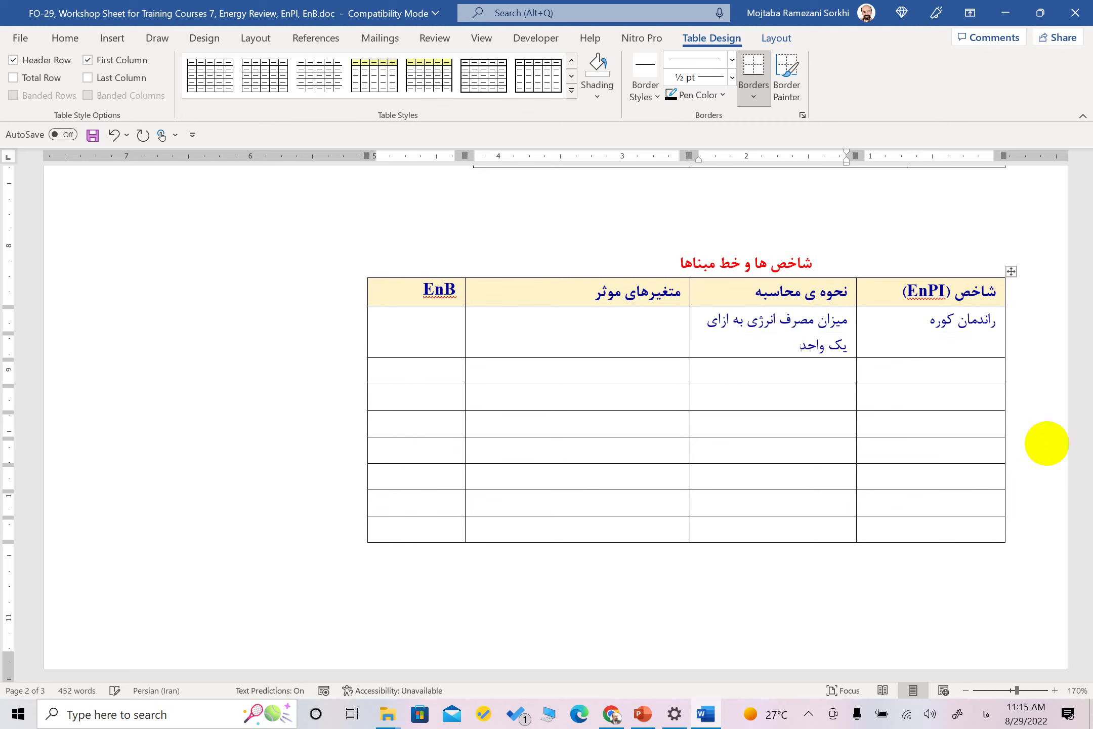
key("BackSpace")
key("BackSpace")
key("BackSpace")
key("BackSpace")
type("تن کلینکر")
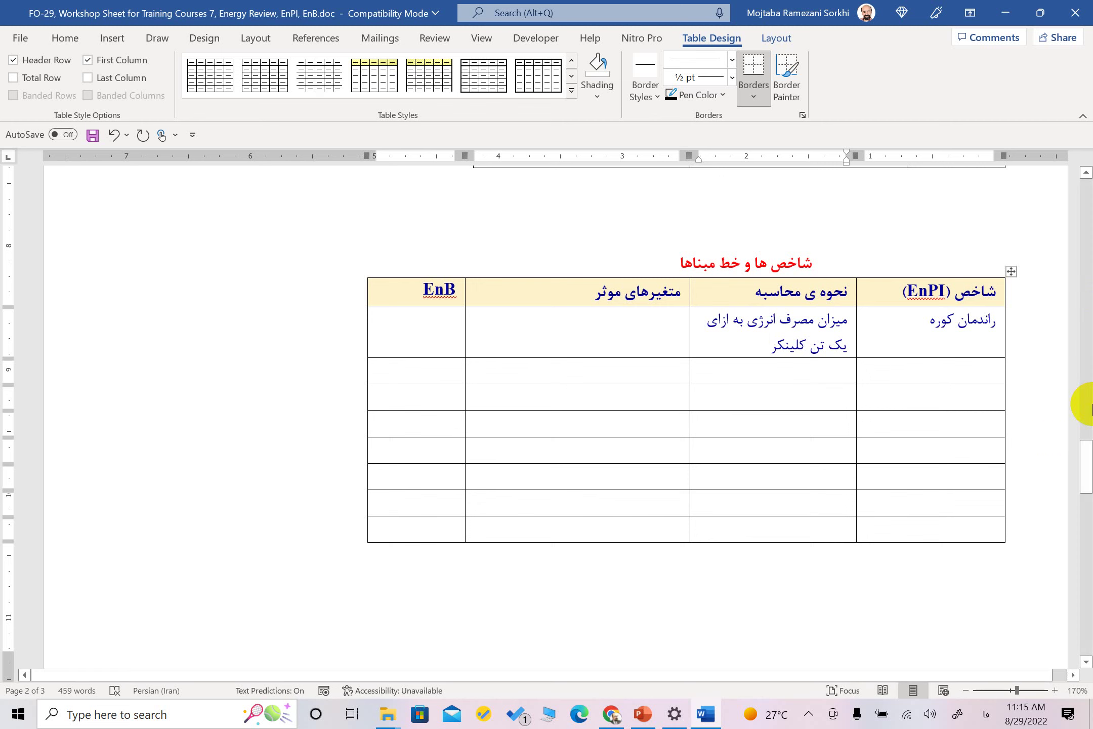
Close the workshop sheet in Word, saving the changes
left_click(1075, 15)
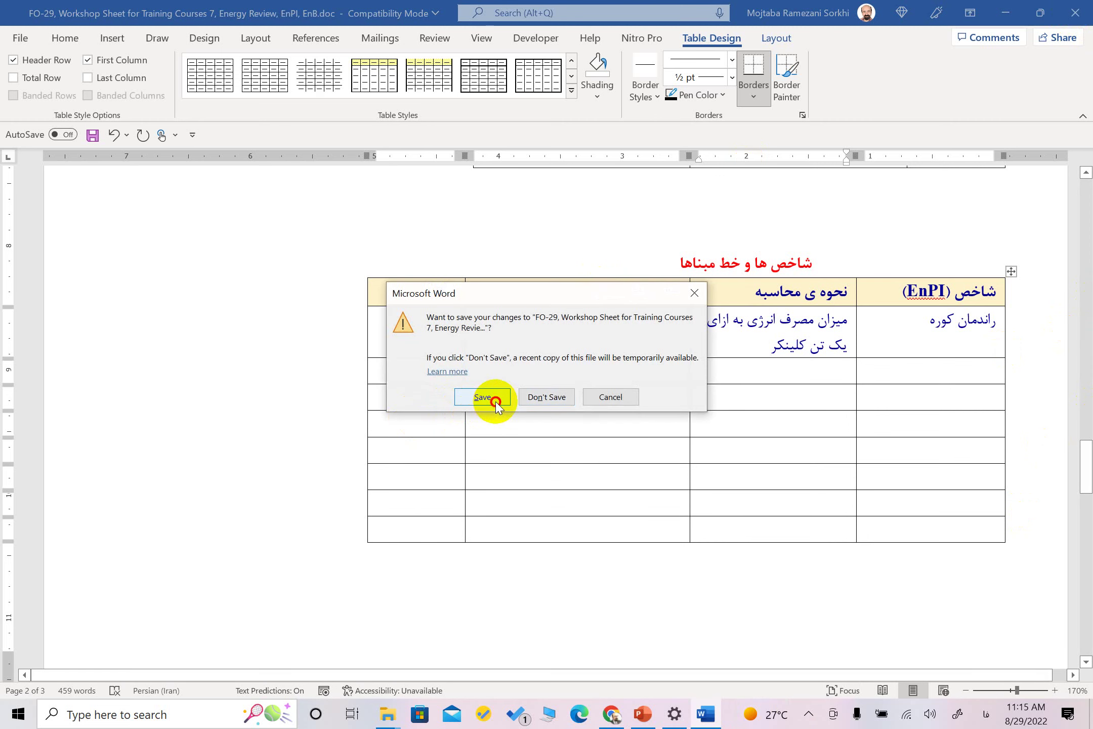
left_click(495, 400)
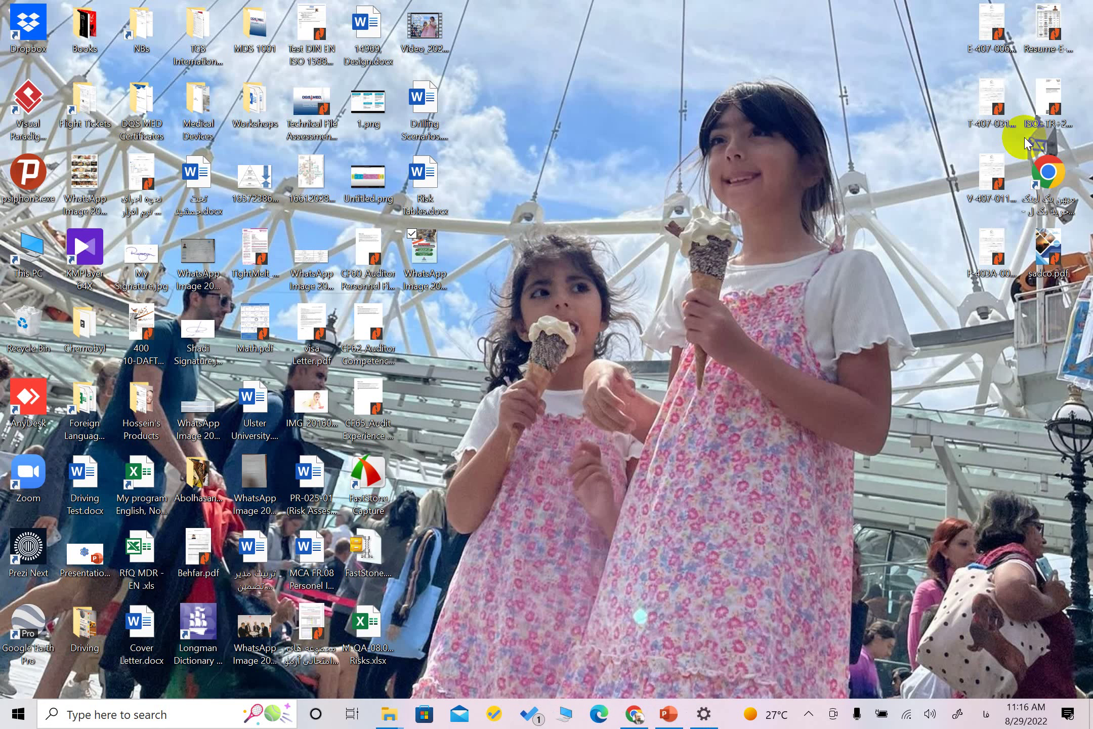
Reopen the FO-29 Energy Review, EnPI, EnB .doc from the Workshops folder in Word
mouse_move(391, 716)
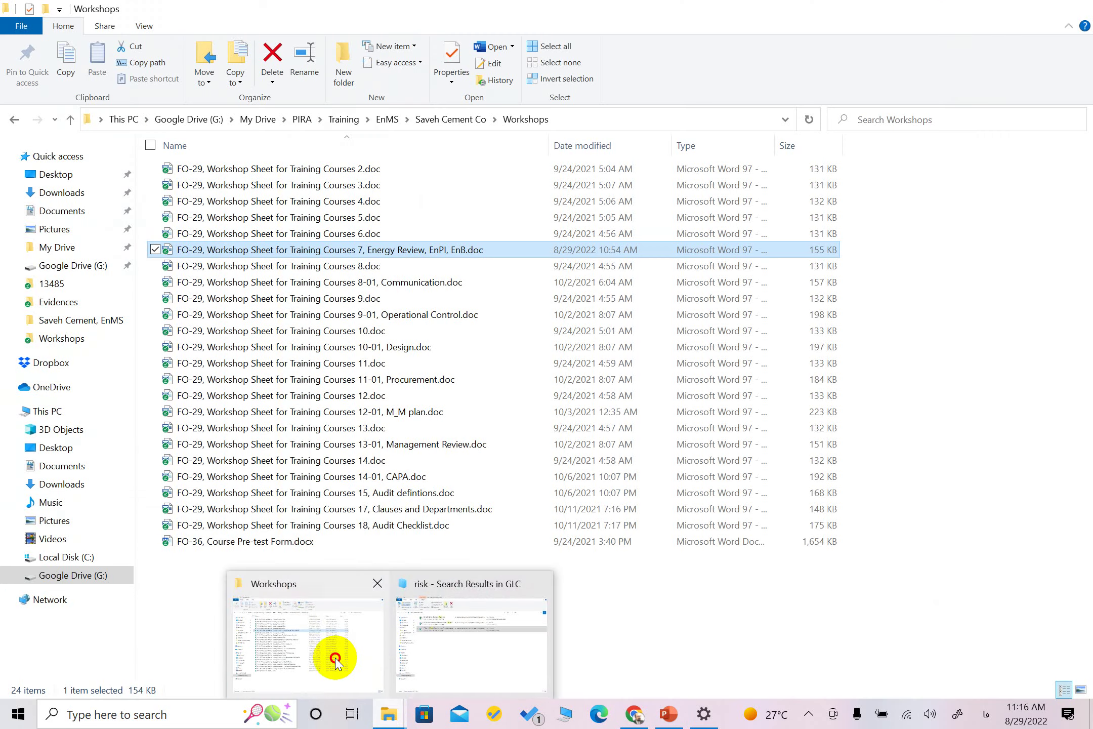
left_click(335, 657)
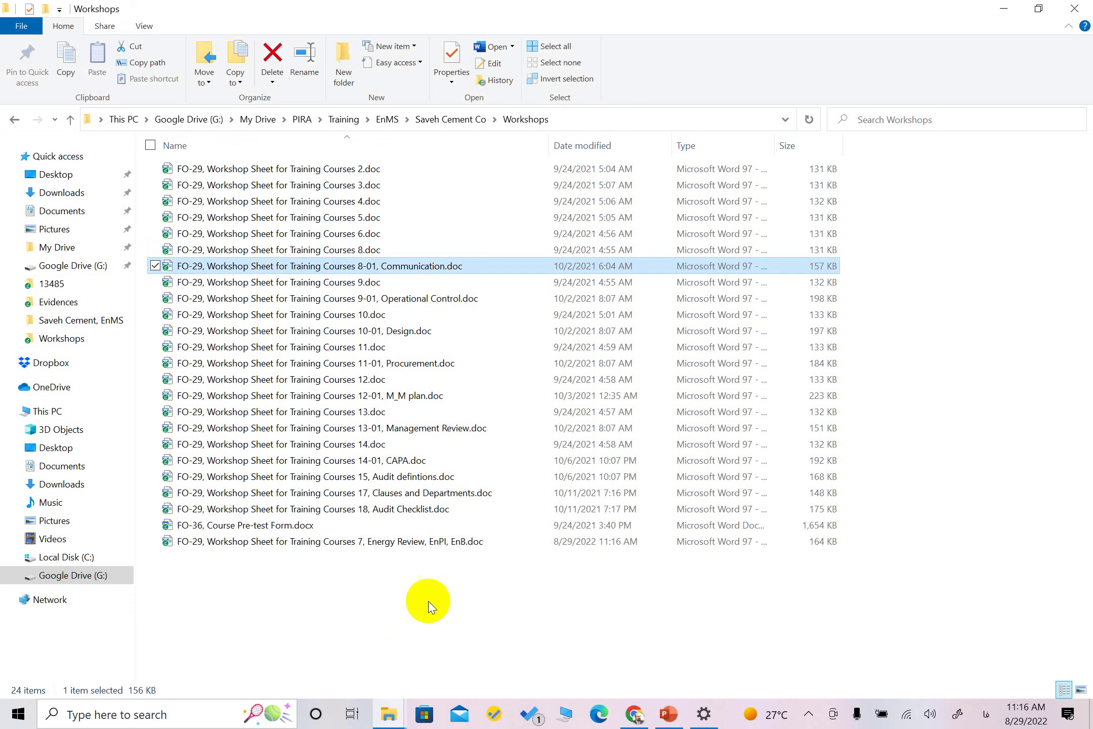
left_click(381, 543)
double_click(381, 543)
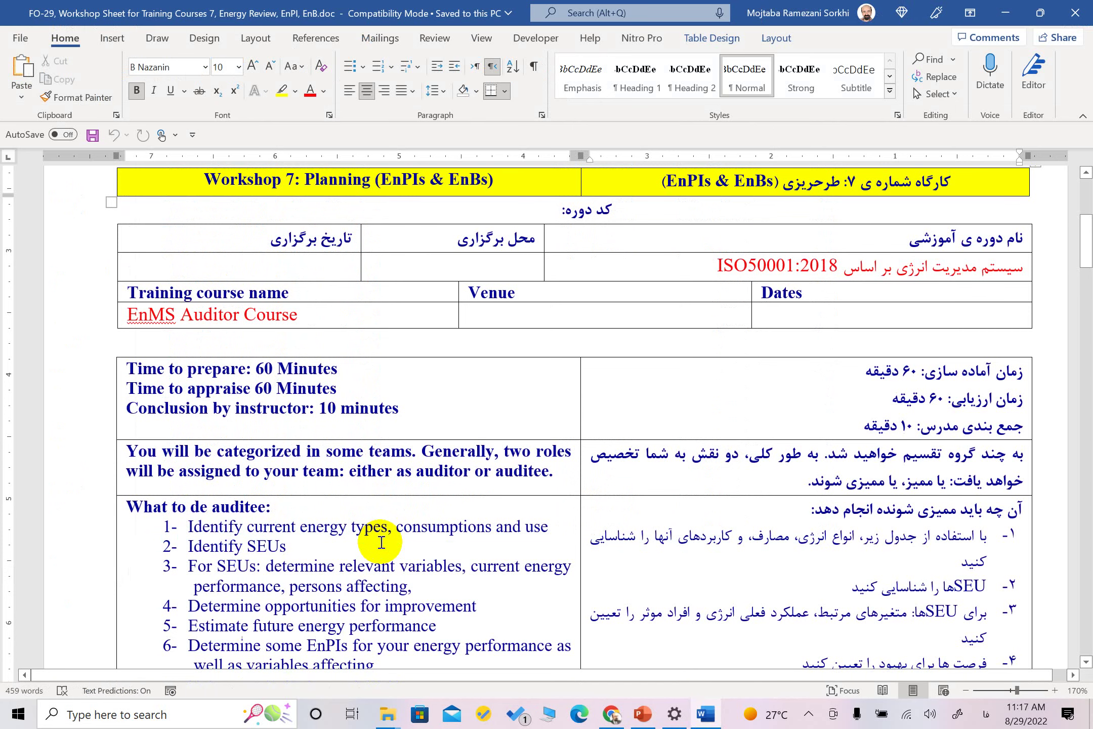
scroll(385, 418, "down", 20)
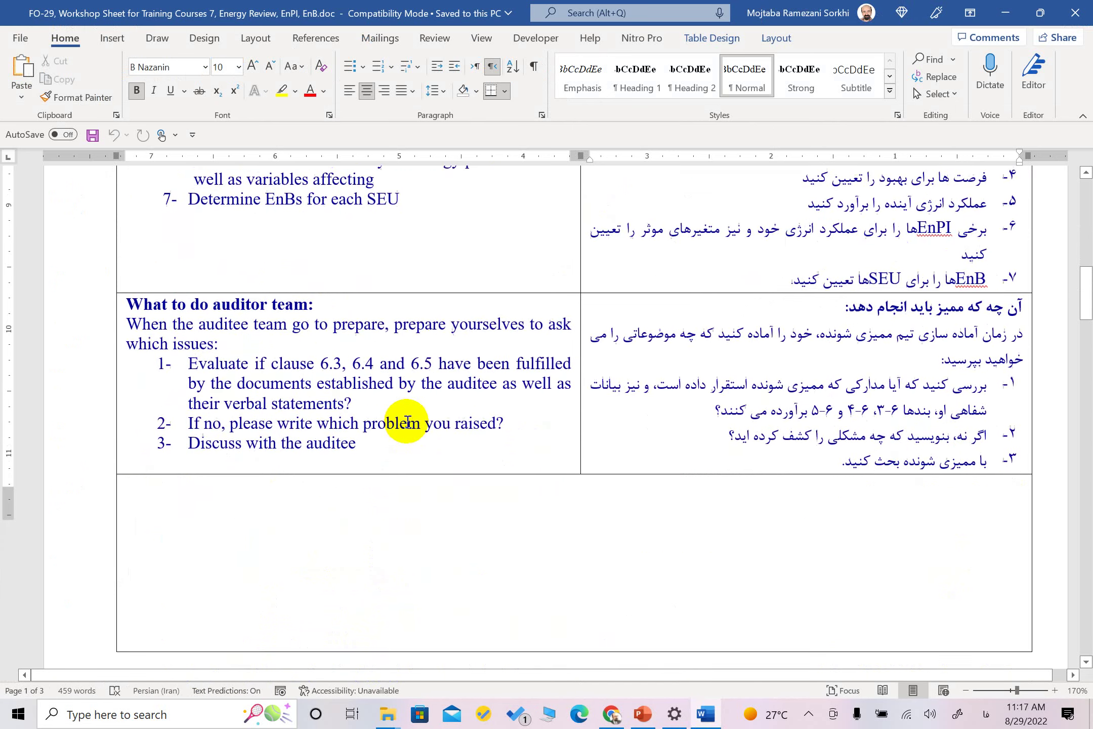
scroll(409, 419, "down", 20)
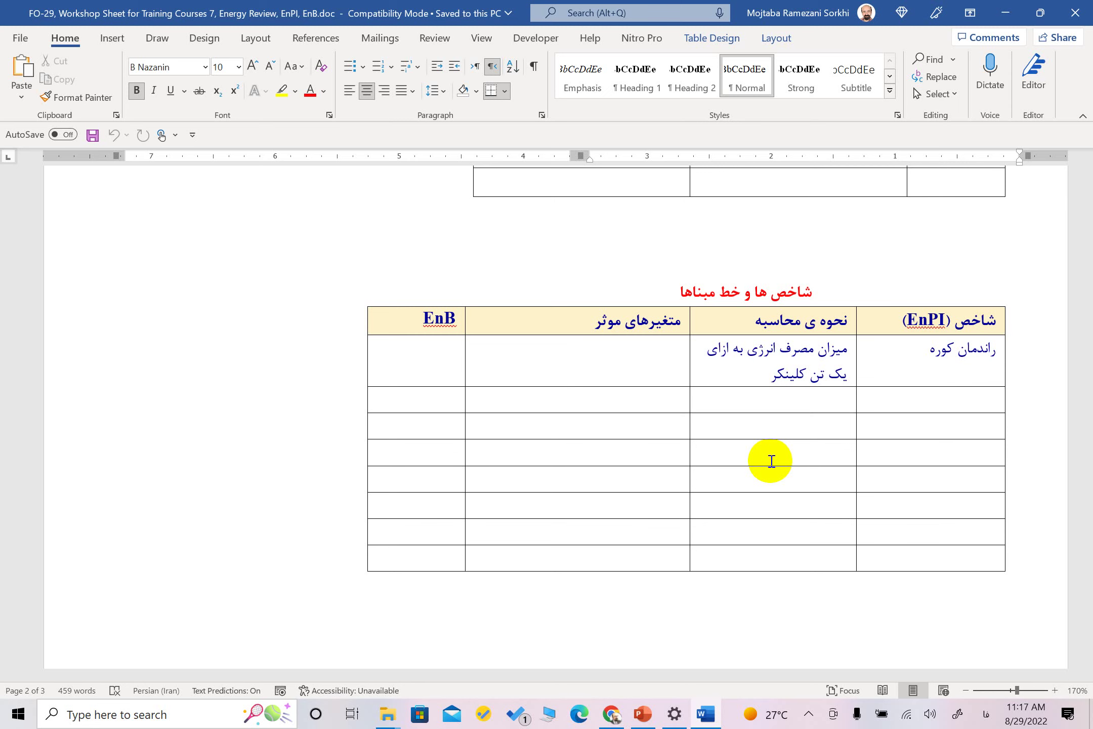
Close the document, then launch WhatsApp by searching 'whats' from the Start menu
left_click(1075, 13)
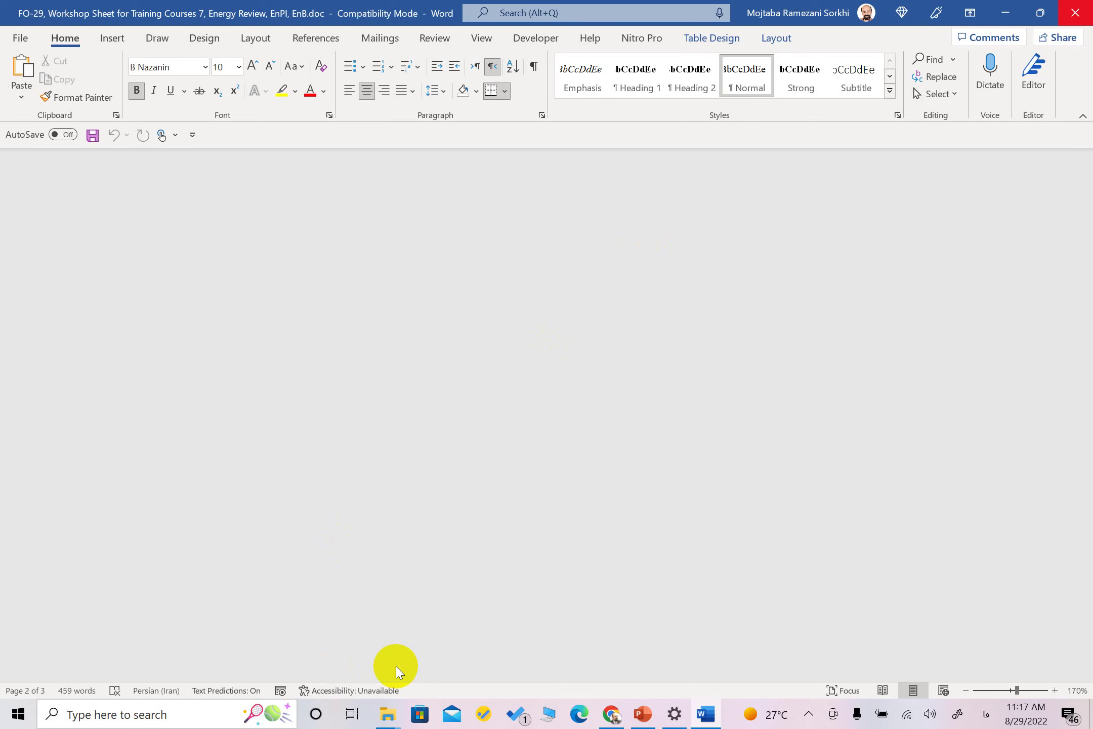
key("super")
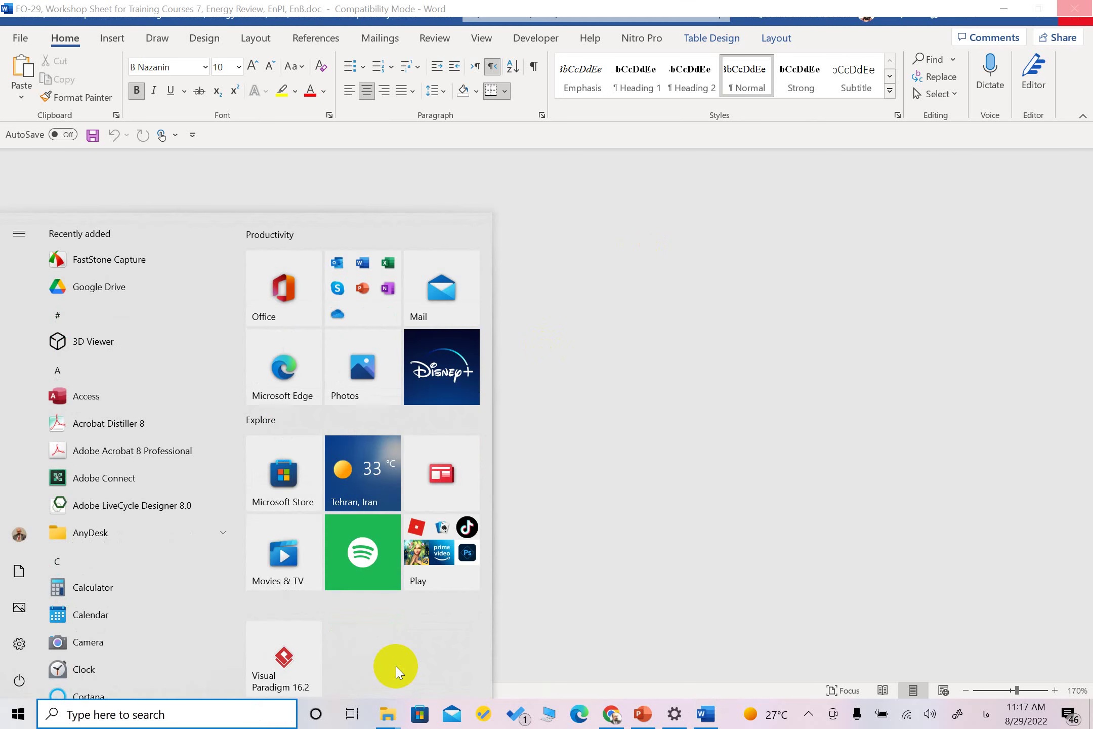
type("صا")
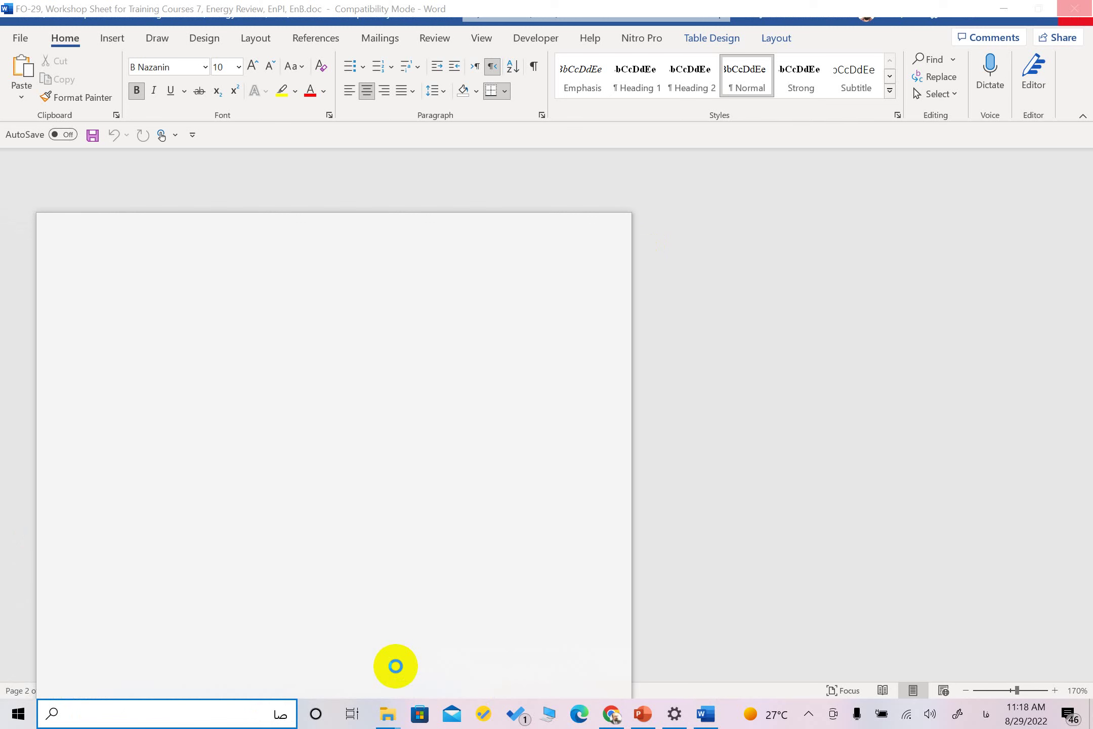
key("alt+shift")
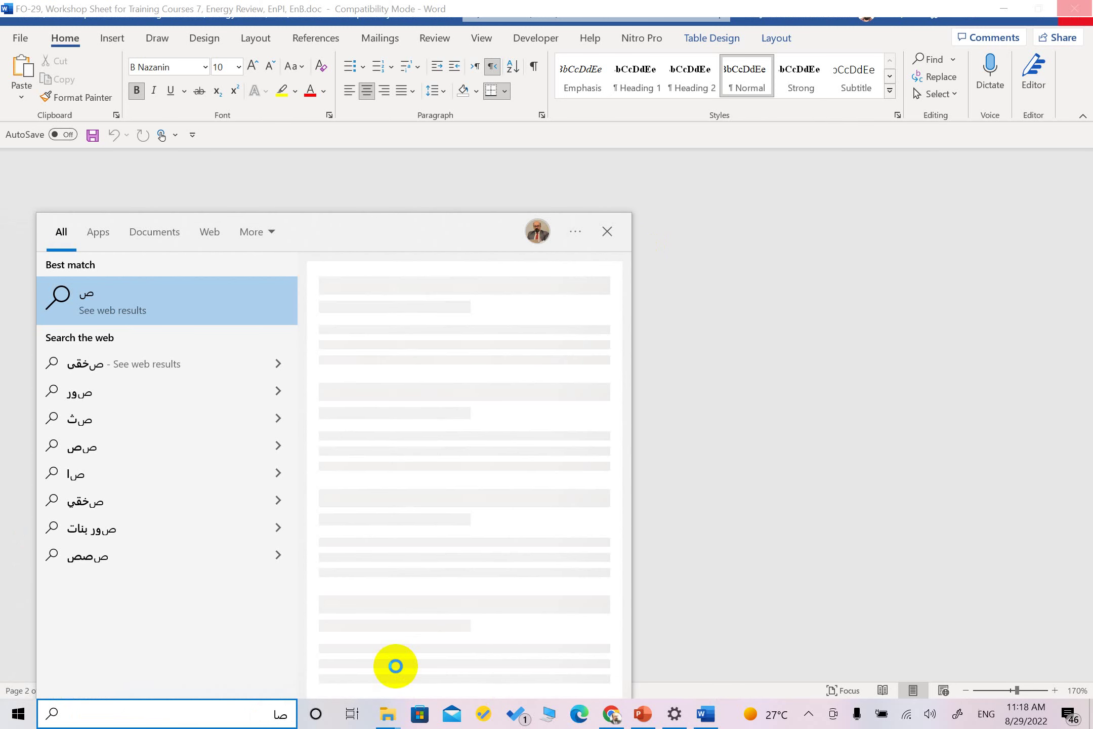
key("BackSpace")
key("BackSpace")
type("whats")
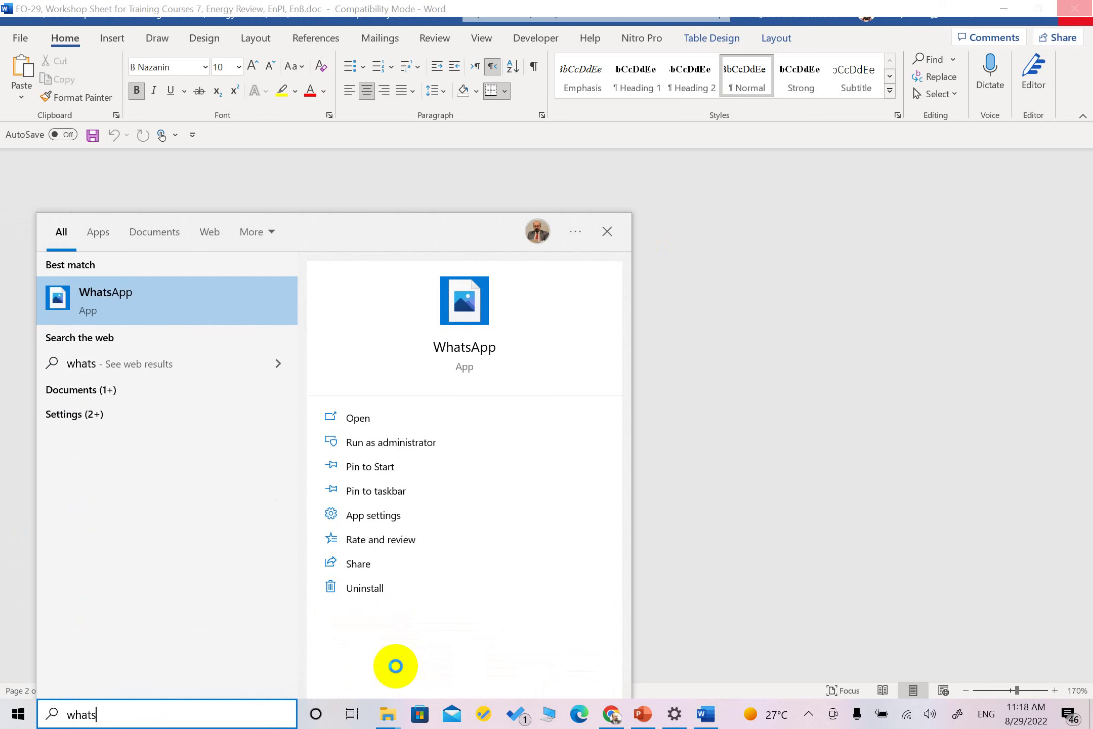
key("Return")
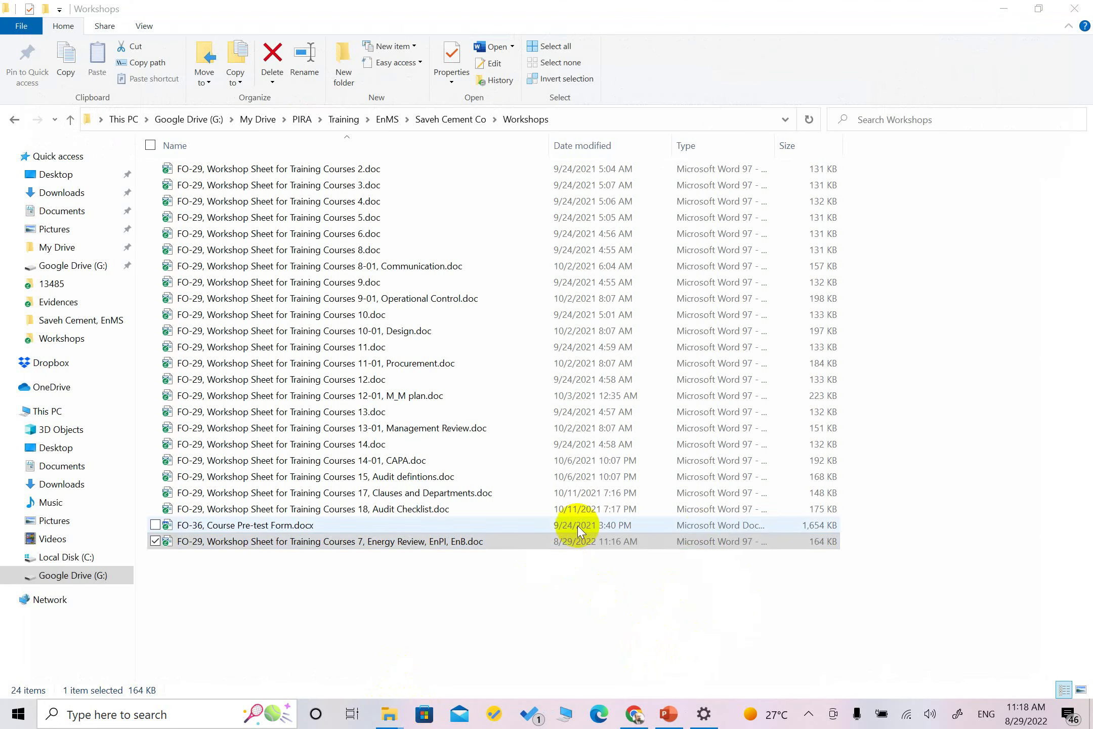
Move the WhatsApp window right so the Workshops file list stays visible beside it
double_click(582, 541)
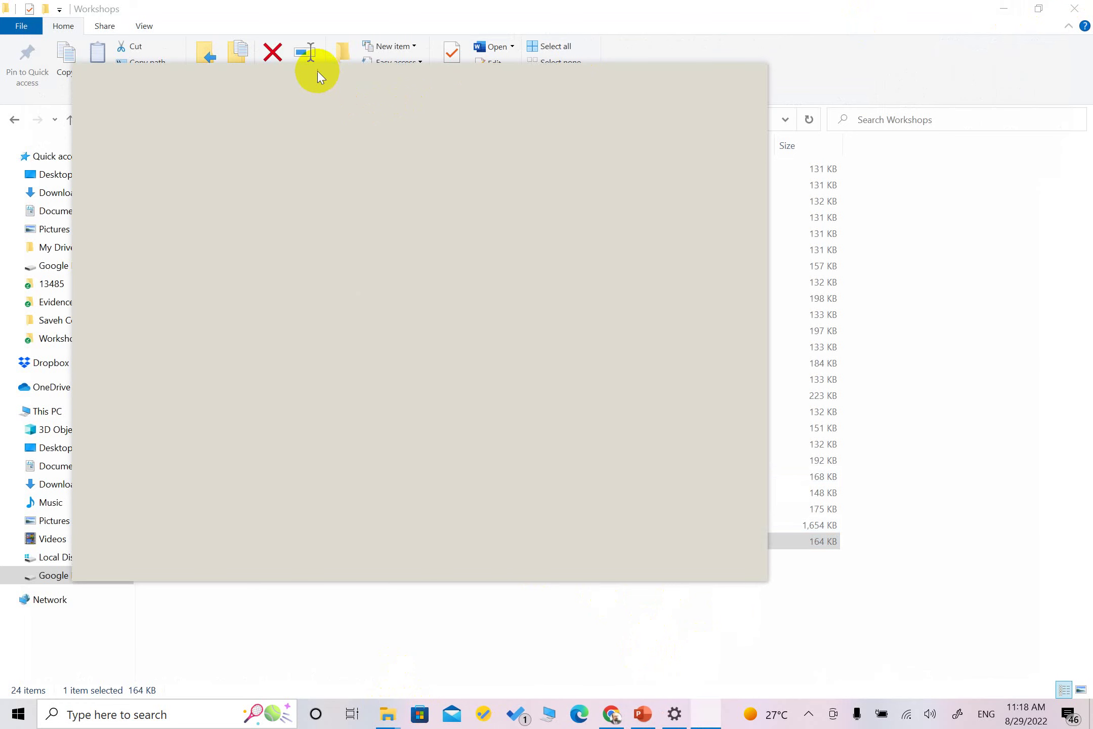
left_click_drag(318, 71, 637, 66)
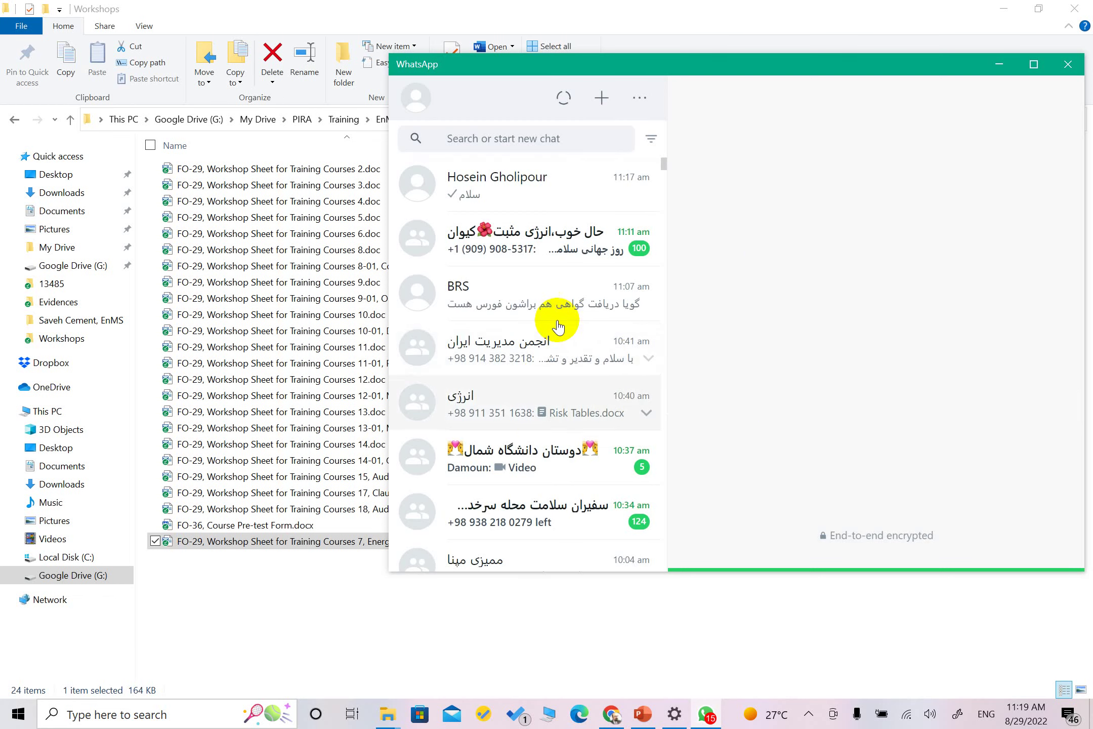
Drop the FO-29 workshop sheet into the انرژی group chat as an attachment
left_click(511, 391)
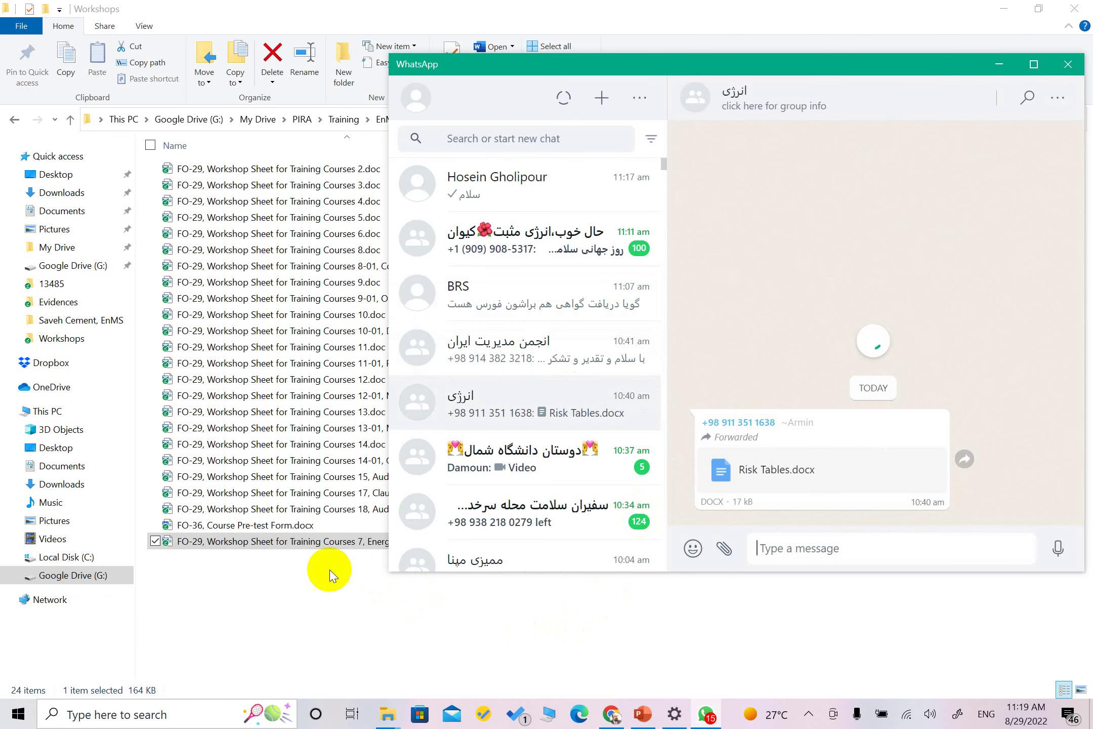
left_click_drag(280, 548, 873, 363)
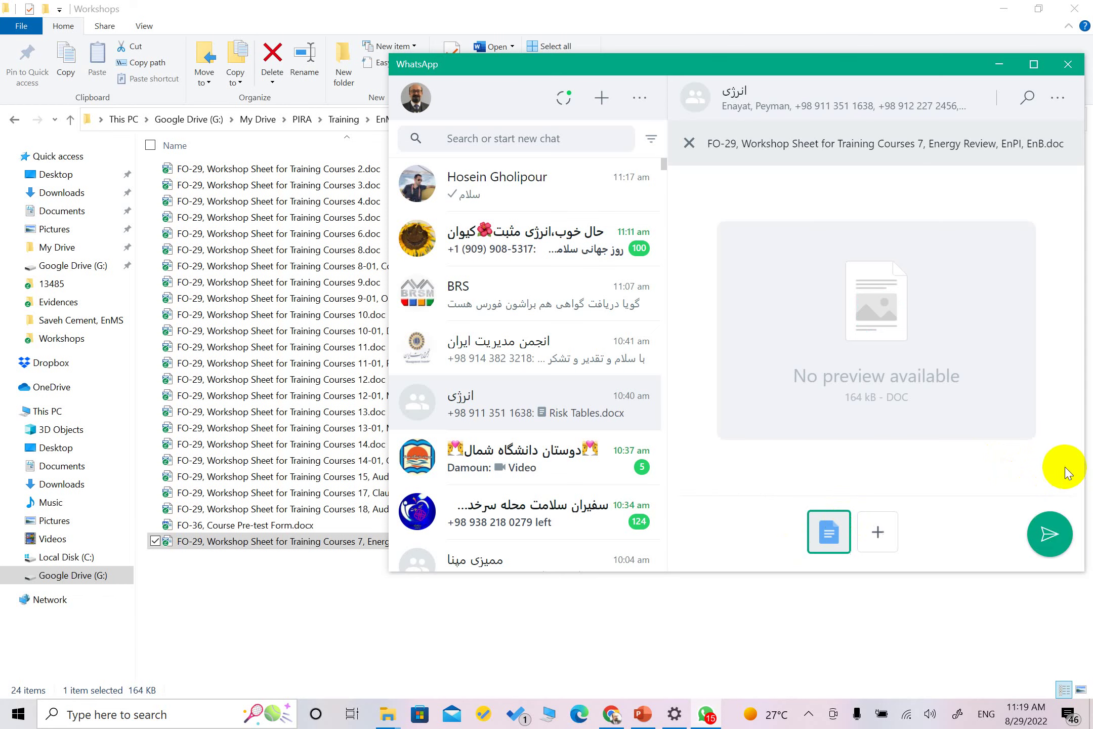
left_click(1044, 530)
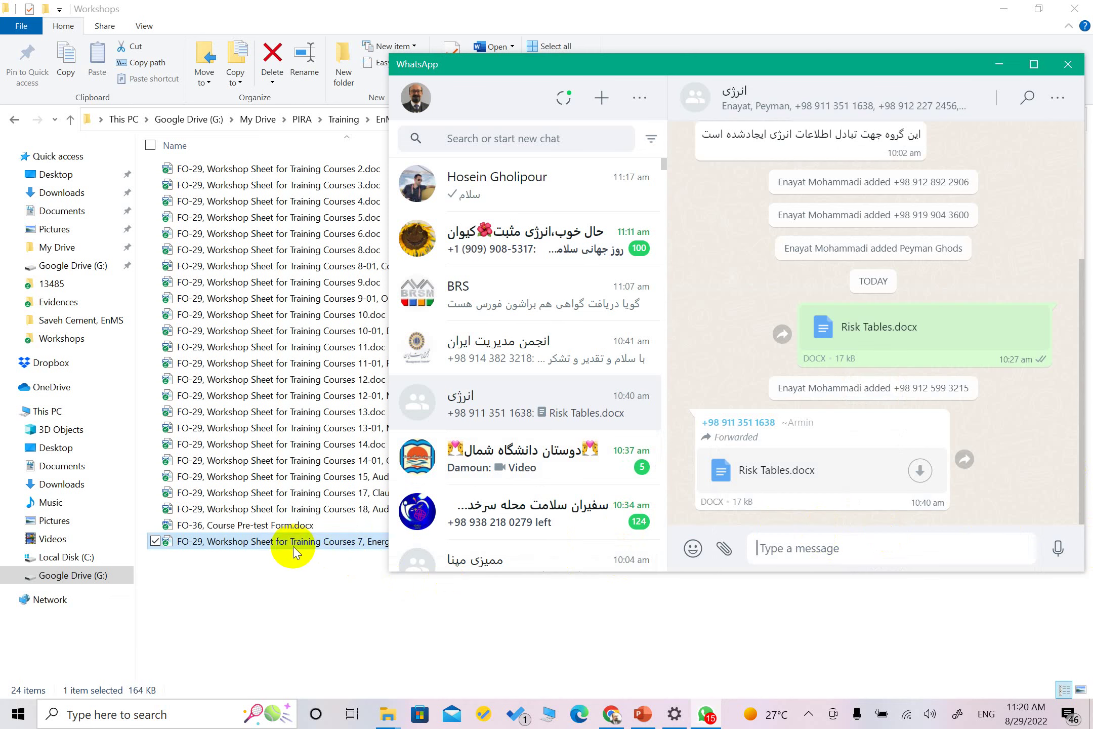
left_click_drag(294, 552, 853, 328)
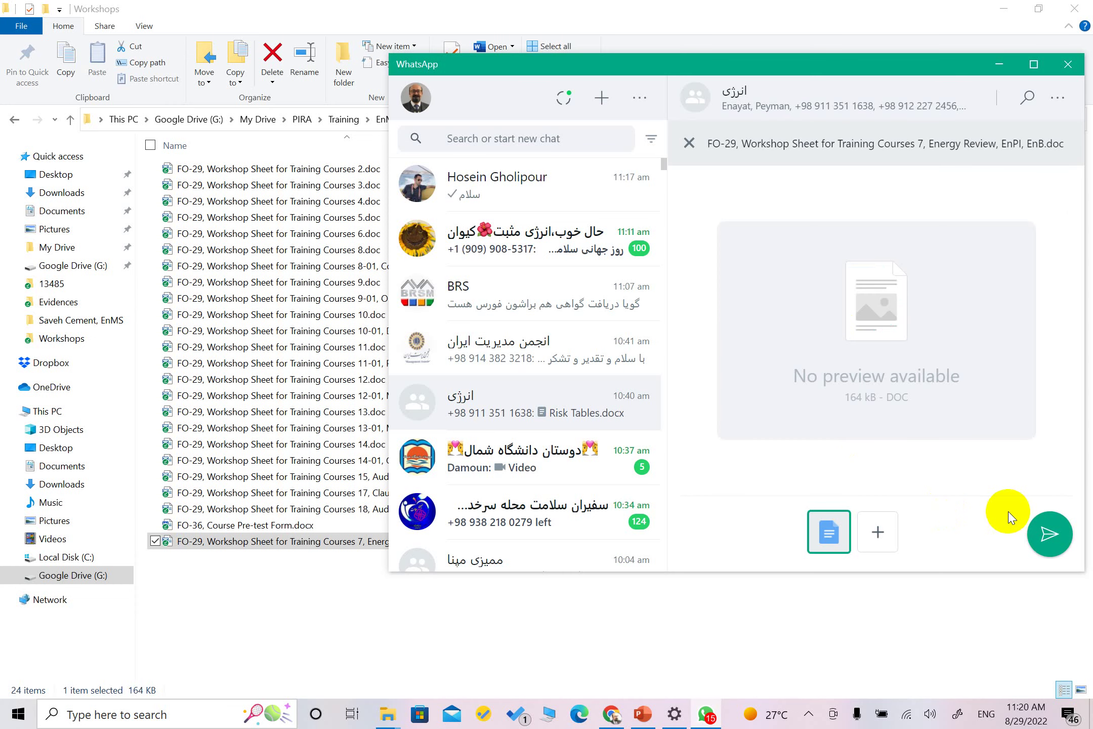
Send the workshop sheet to the انرژی group, then send an Instagram profile link message
left_click(1049, 531)
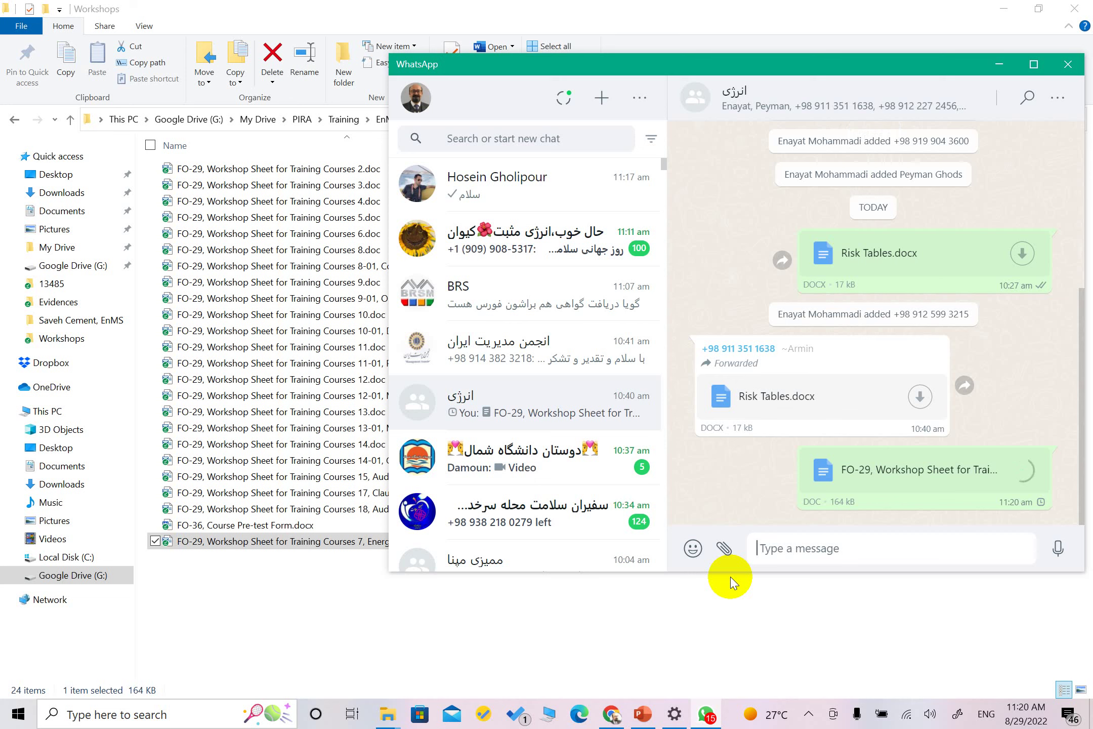
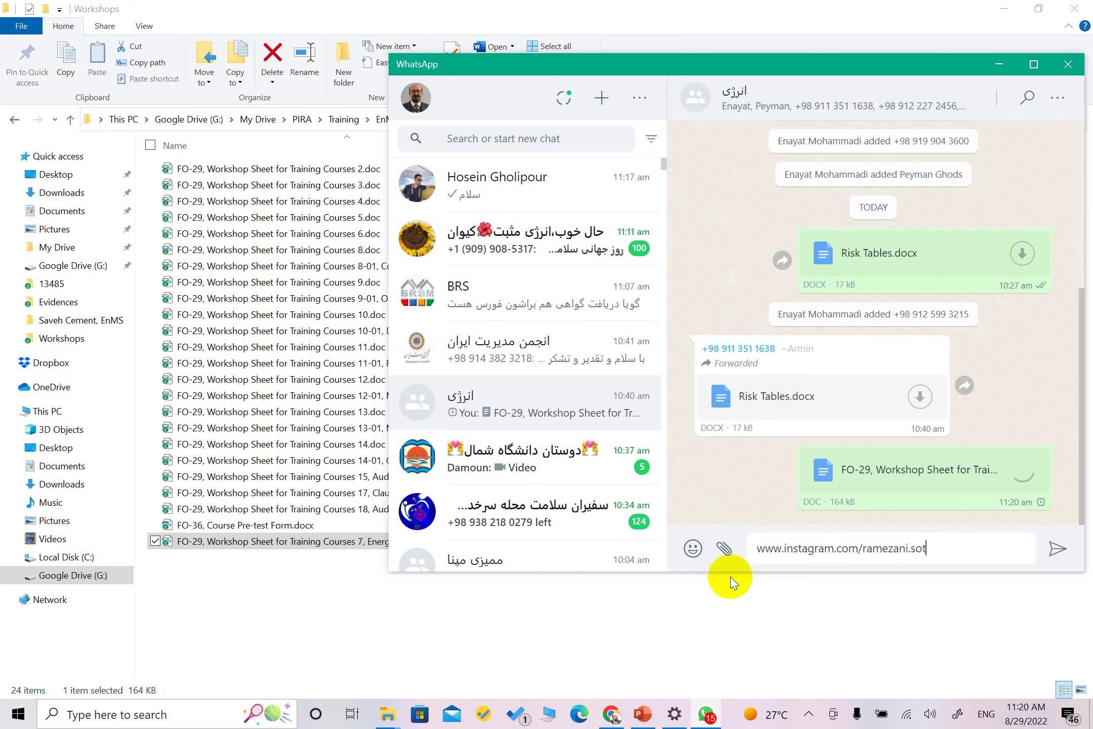
key("Return")
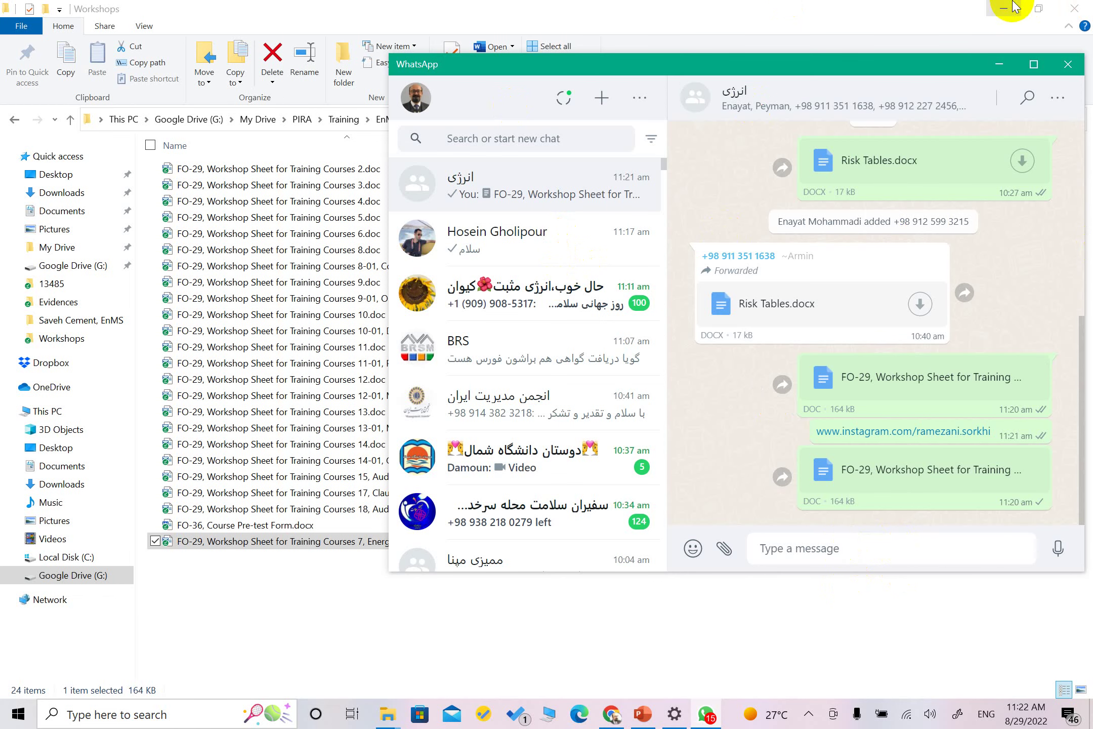
In the contact's private chat, send a Persian greeting wishing them good health
left_click(1000, 8)
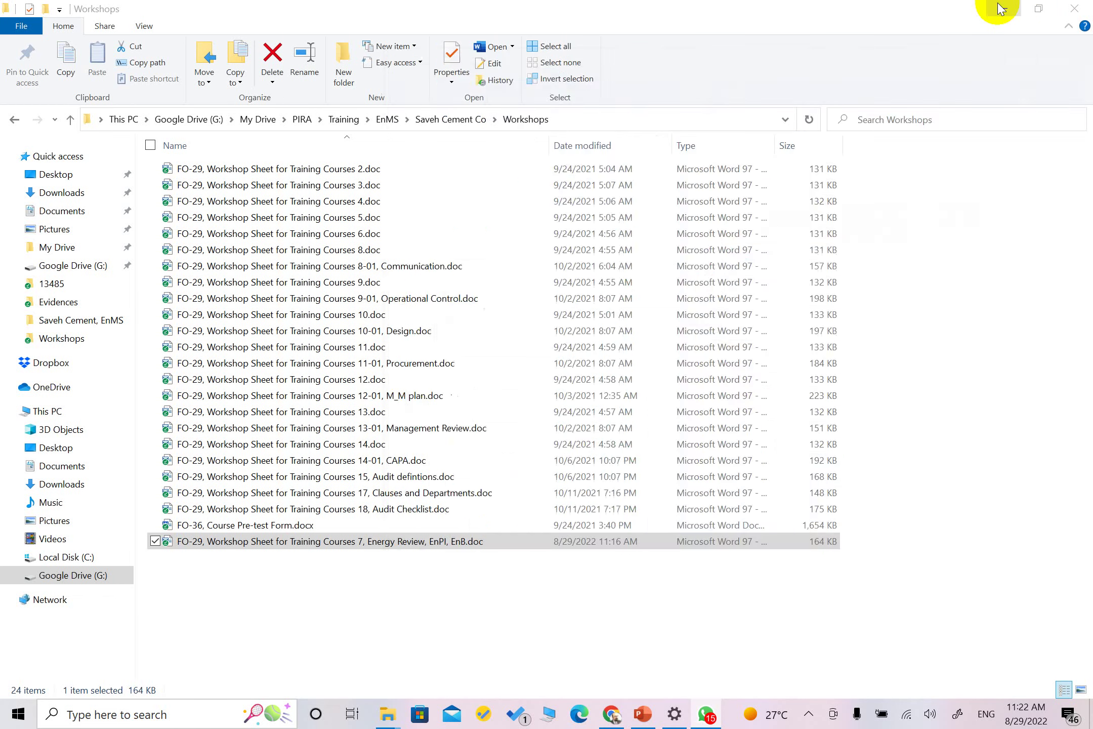
key("ctrl+Tab")
left_click(803, 547)
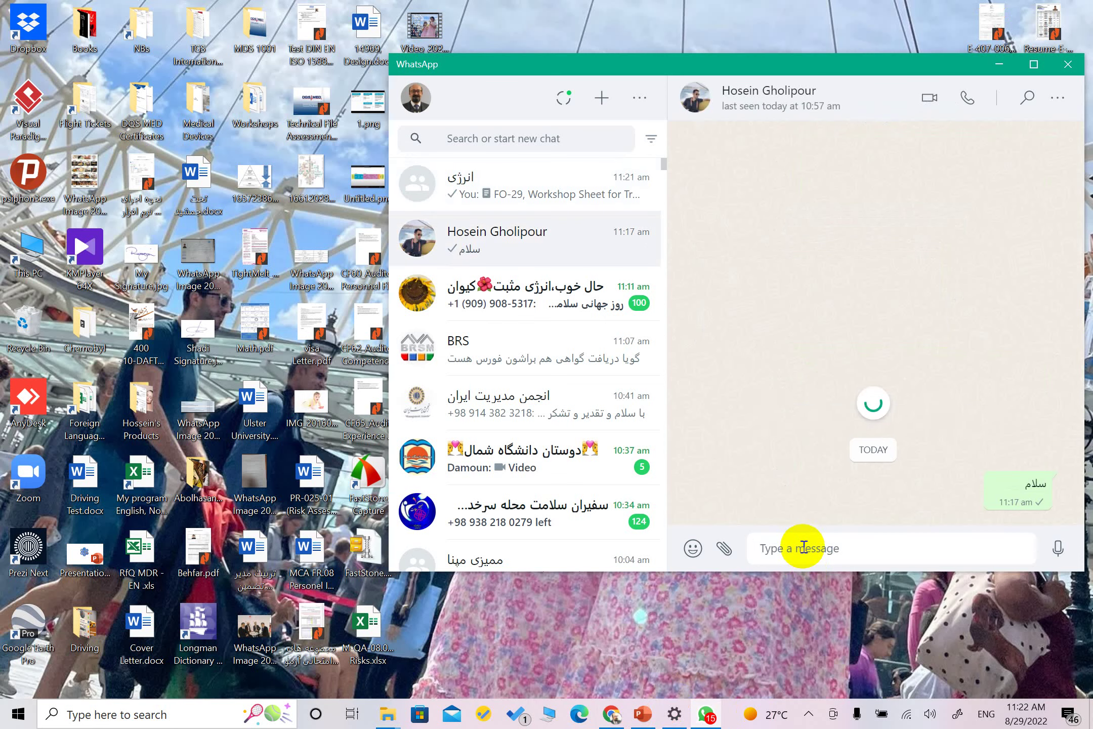
key("super+space")
type("ا")
key("BackSpace")
type("امیدوارم")
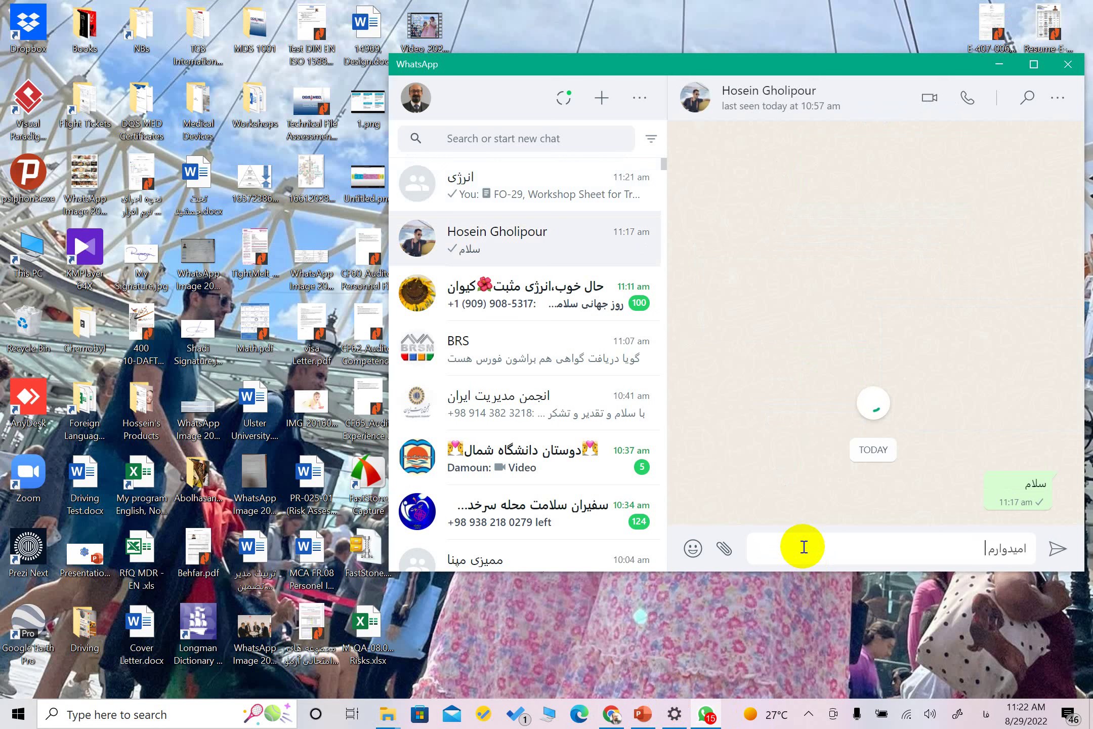
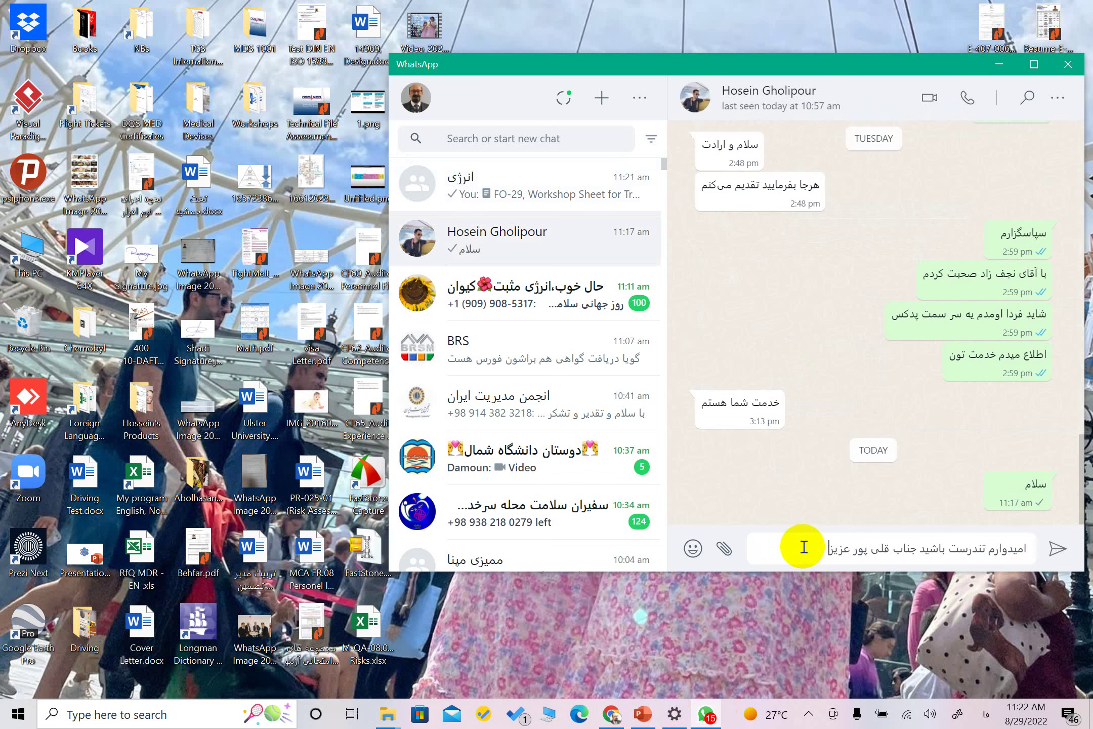
key("Return")
Send 'در مورد اسکوپ باید با هم صحبت کنیم' and ask 'اسکوپ پیشنهادی شما چی هست؟'
type("در مورد اسکوپ باید با هم ص")
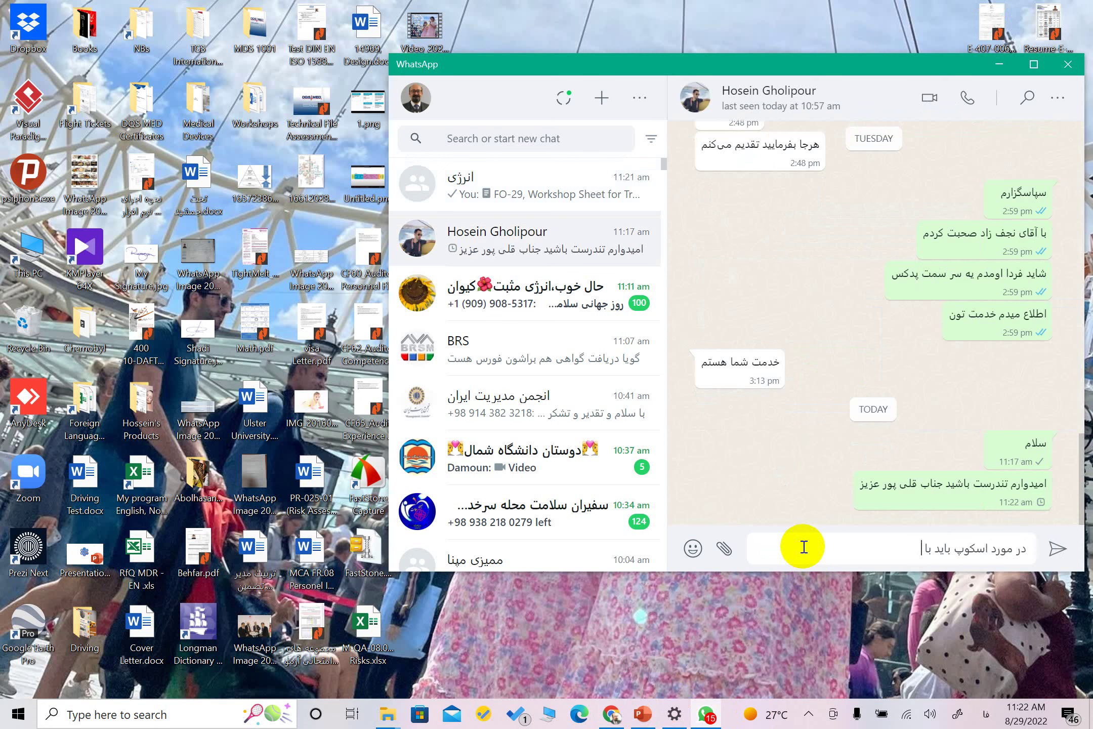
type("بت کنیم")
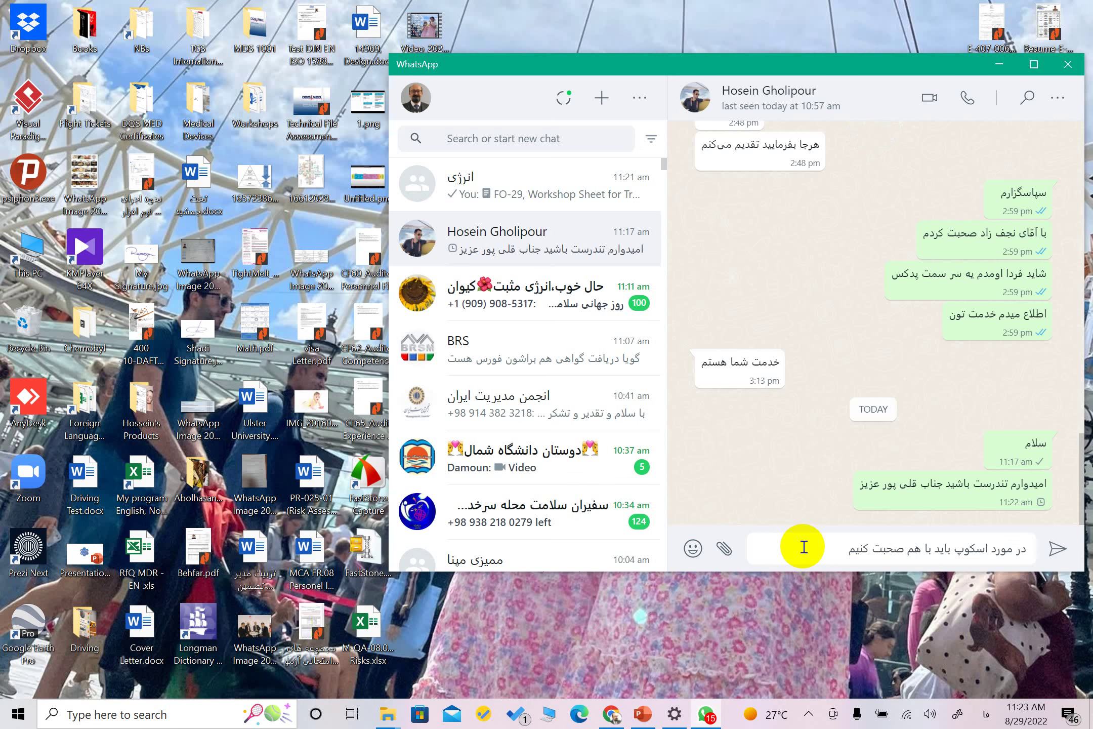
key("Return")
type("اسکوپ پیشنهادی شما")
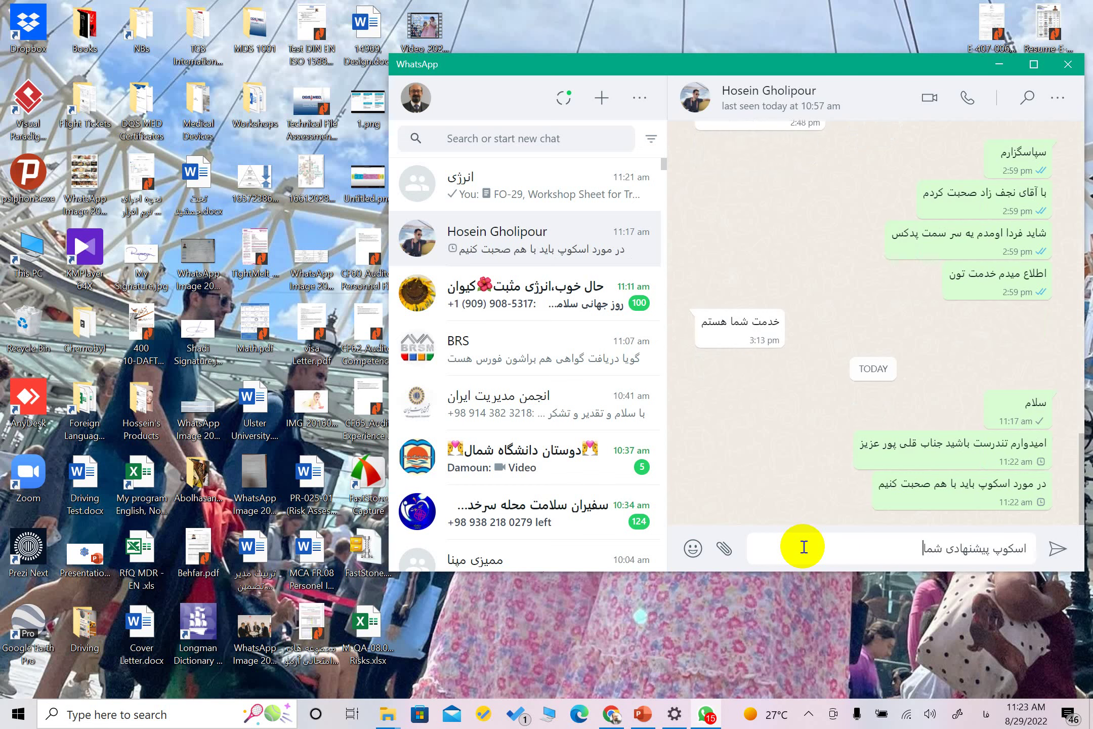
type(" چی هست؟ که با هم")
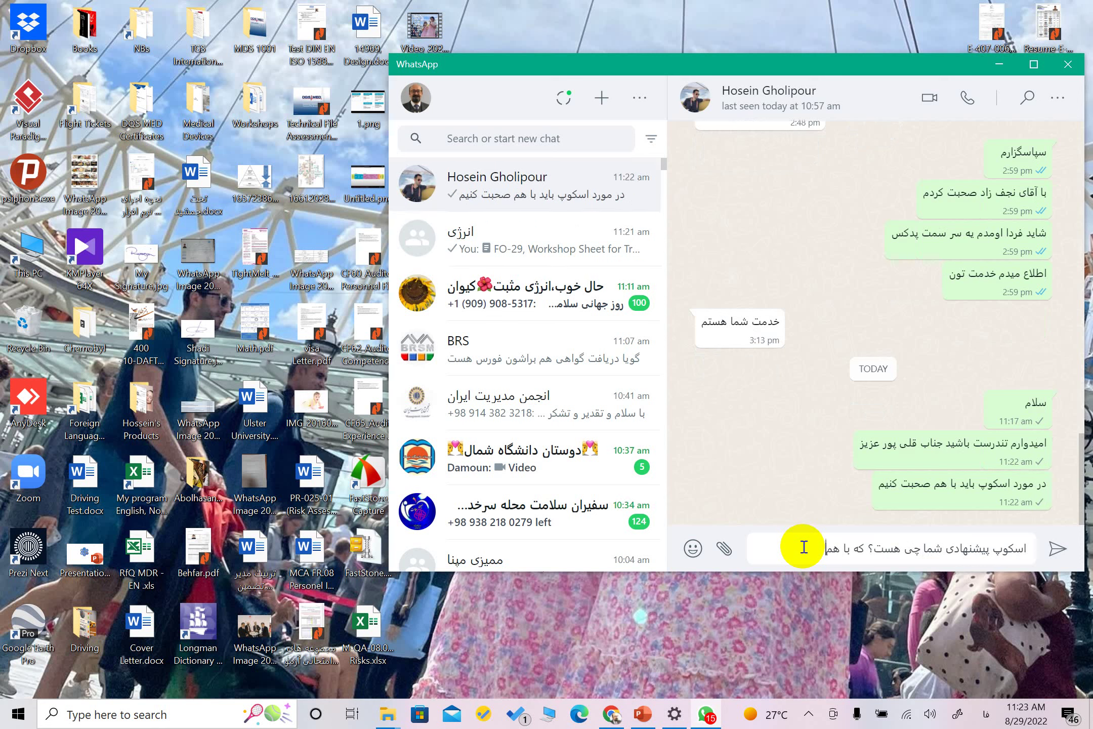
type(" بیندیمش و من فایل")
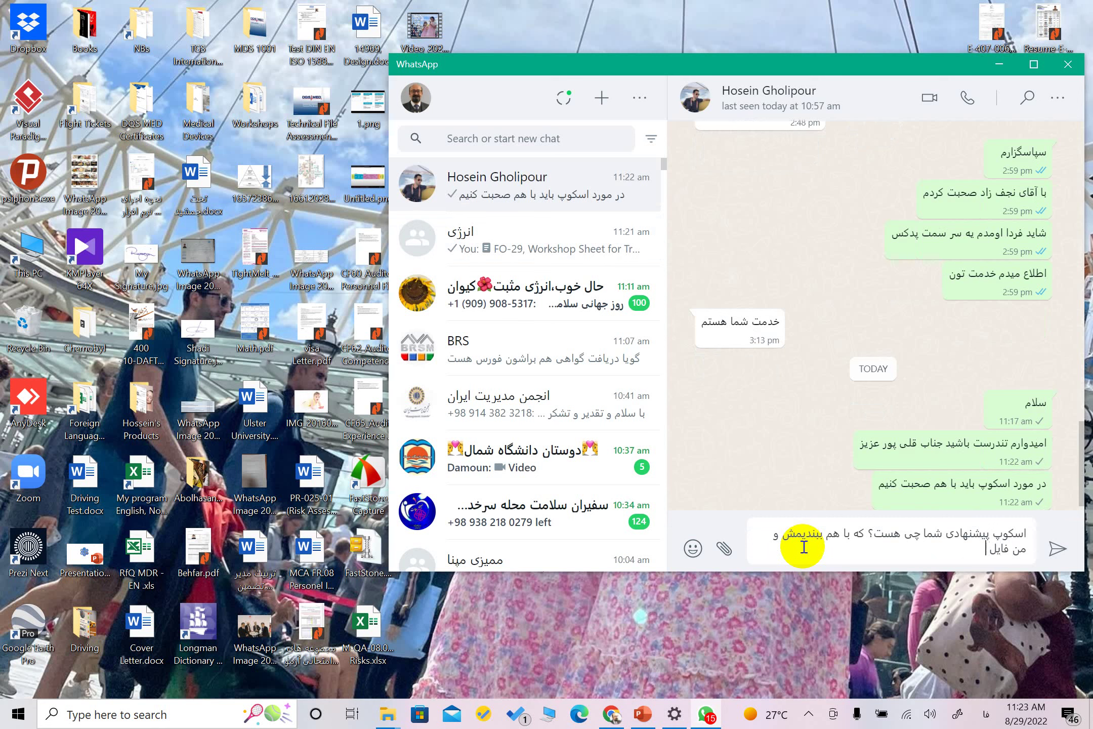
type(" مروبطه رو براتون بفرستم که")
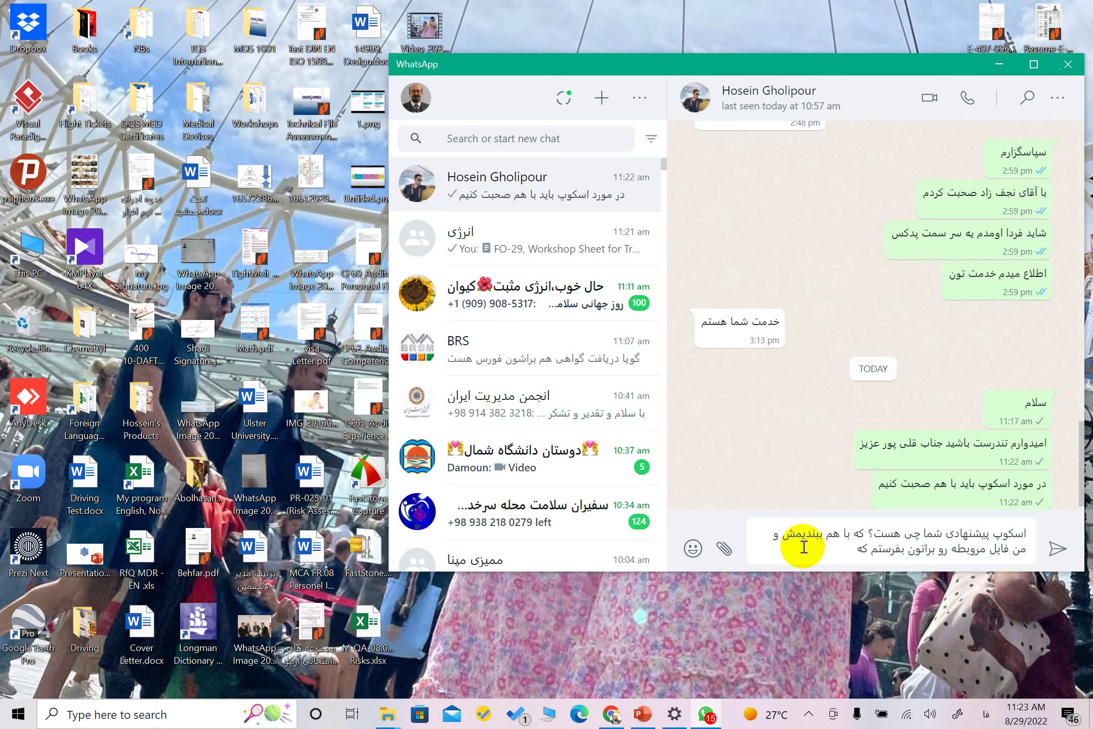
type(" تکمیل ک")
type("نید و مهر و")
type(" امضا بفرمای")
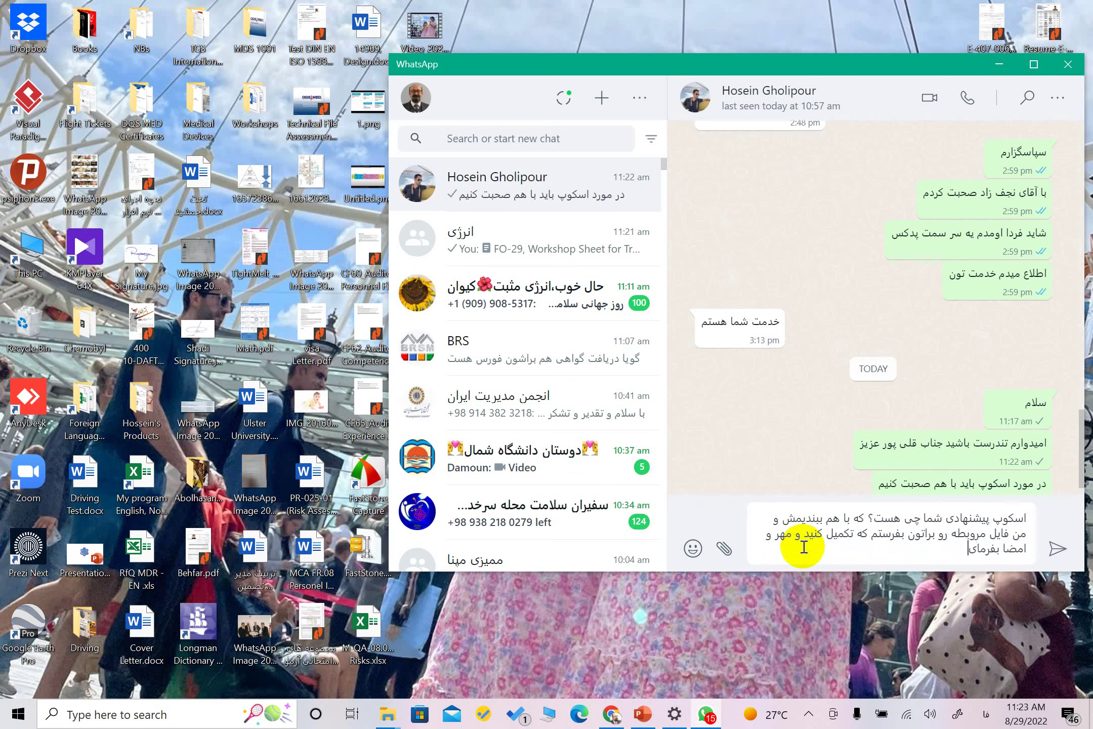
type("ید")
key("Return")
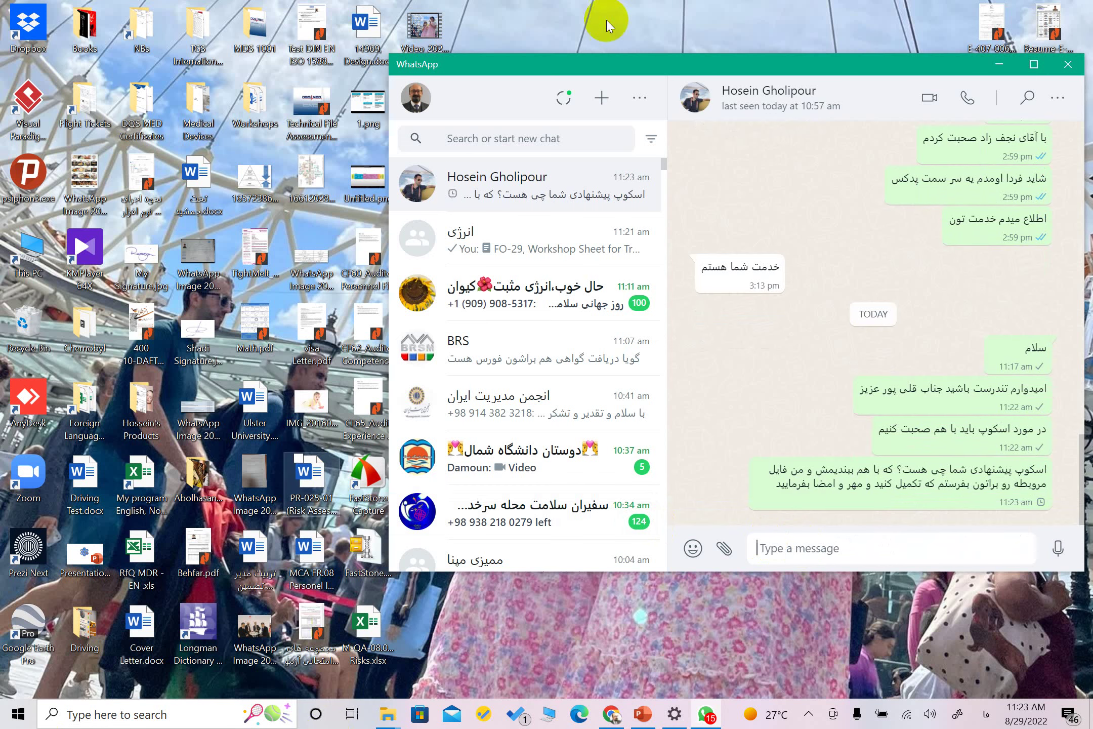
left_click_drag(478, 63, 543, 60)
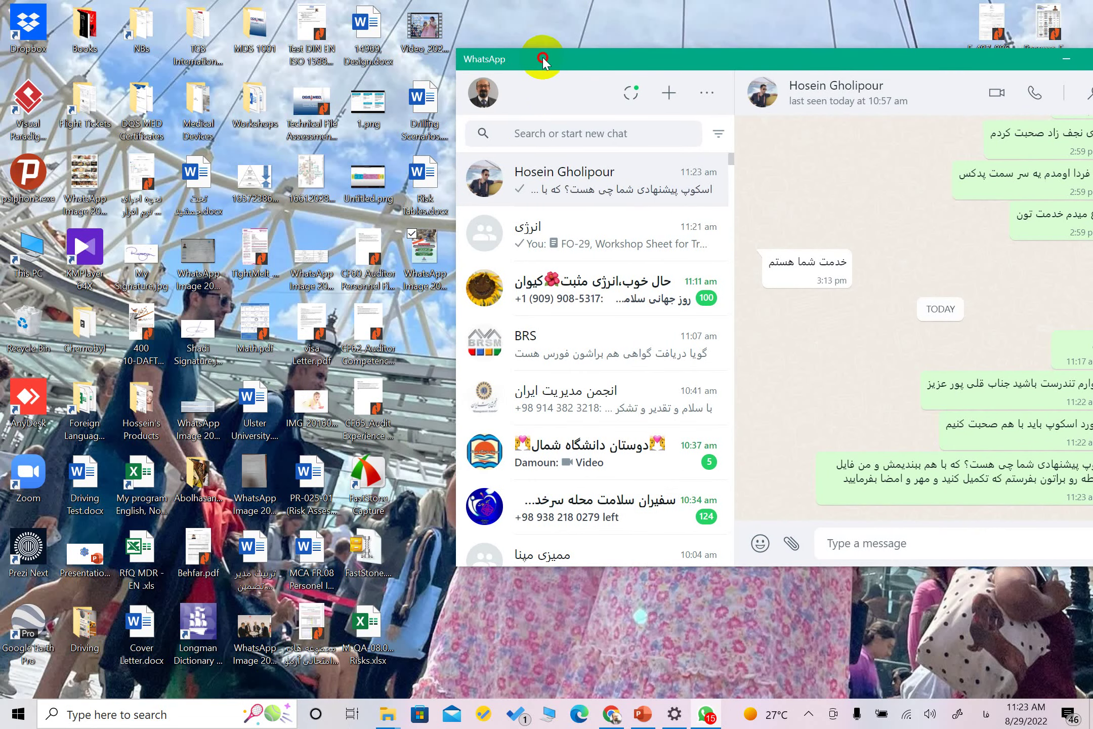
left_click(429, 261)
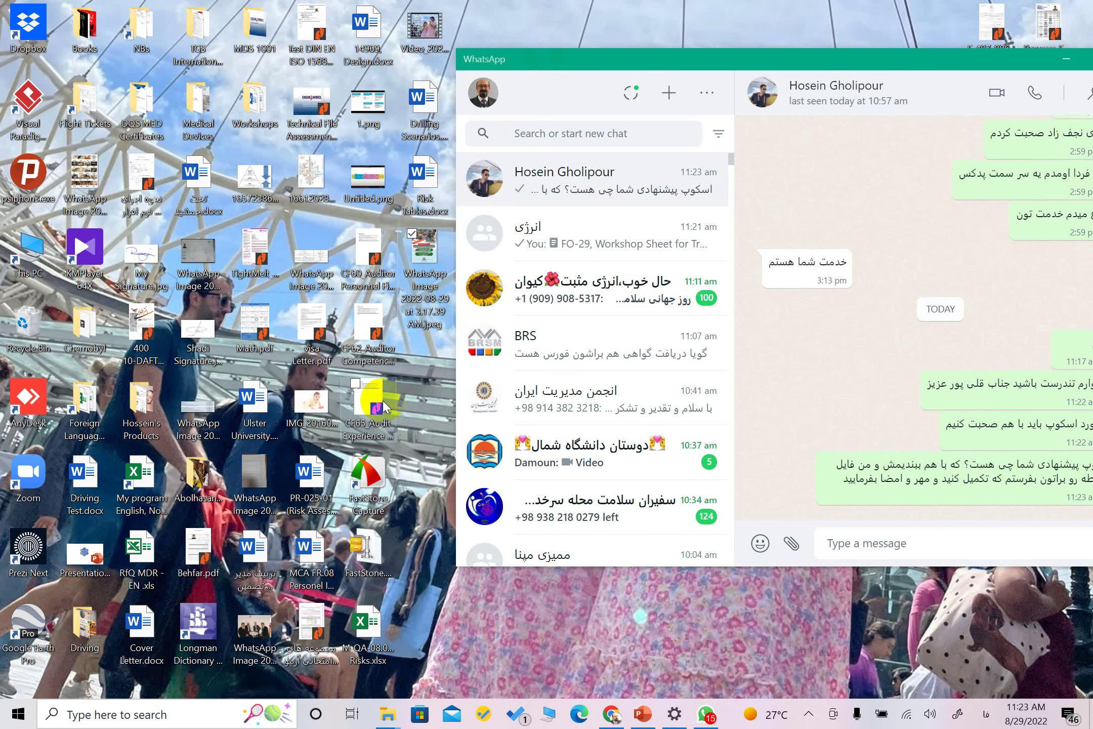
Bring forward Chrome showing the Google Drive PIRA folder with its activity panel
left_click(608, 723)
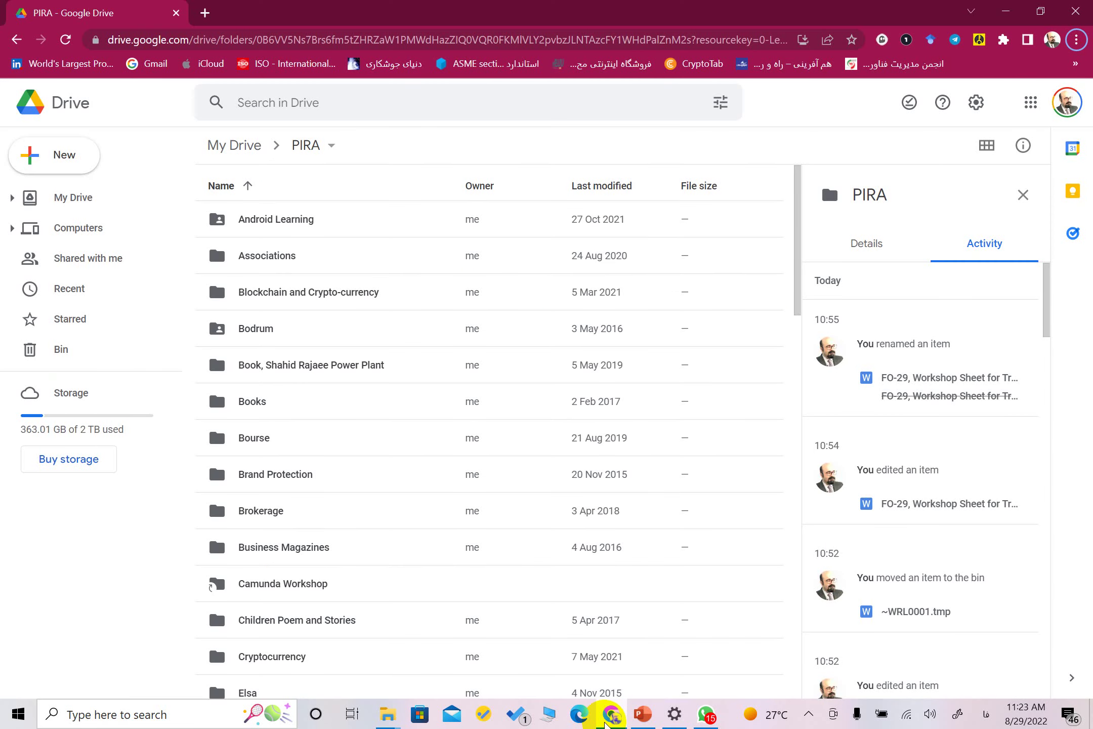